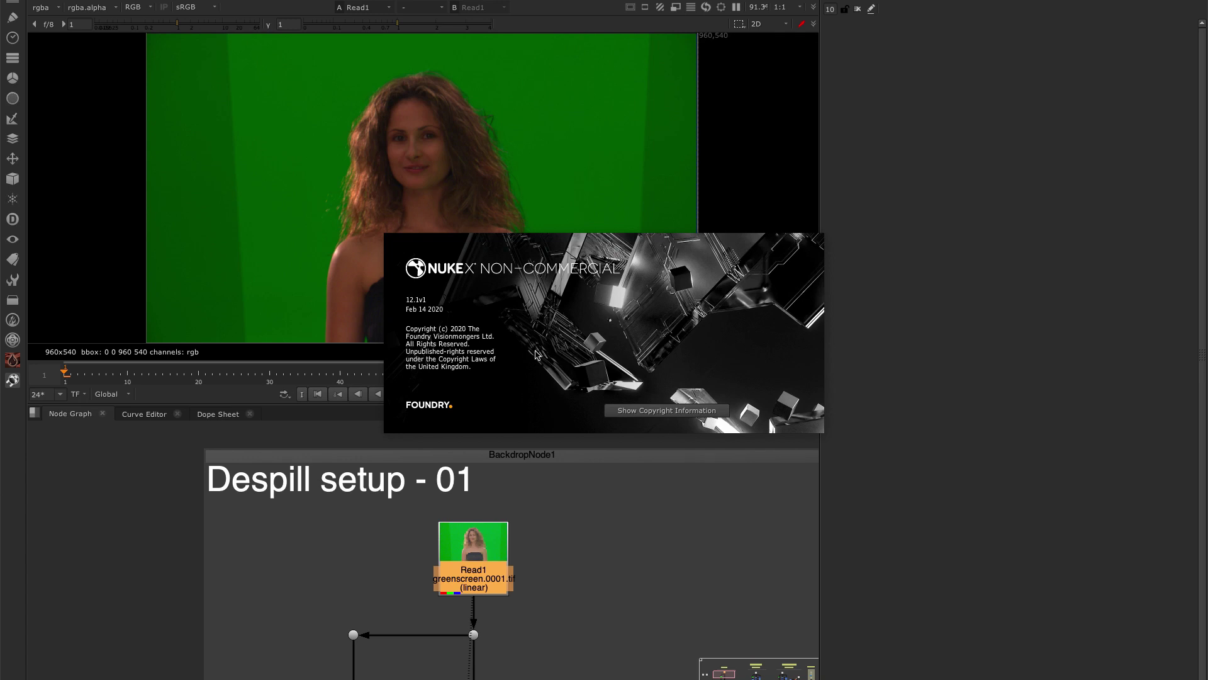
Dismiss the splash screen and view the ChromaKeyer1 output, including its alpha channel.
{"action": "left_click", "coordinate": [535, 355]}
{"action": "left_click", "coordinate": [521, 506]}
{"action": "scroll", "coordinate": [496, 540], "scroll_direction": "down", "scroll_amount": 4}
{"action": "middle_click_drag", "start_coordinate": [438, 609], "coordinate": [466, 586]}
{"action": "scroll", "coordinate": [465, 585], "scroll_direction": "up", "scroll_amount": 3}
{"action": "left_click", "coordinate": [451, 612]}
{"action": "key", "text": "1"}
{"action": "key", "text": "a"}
{"action": "key", "text": "a"}
{"action": "scroll", "coordinate": [516, 585], "scroll_direction": "down", "scroll_amount": 5}
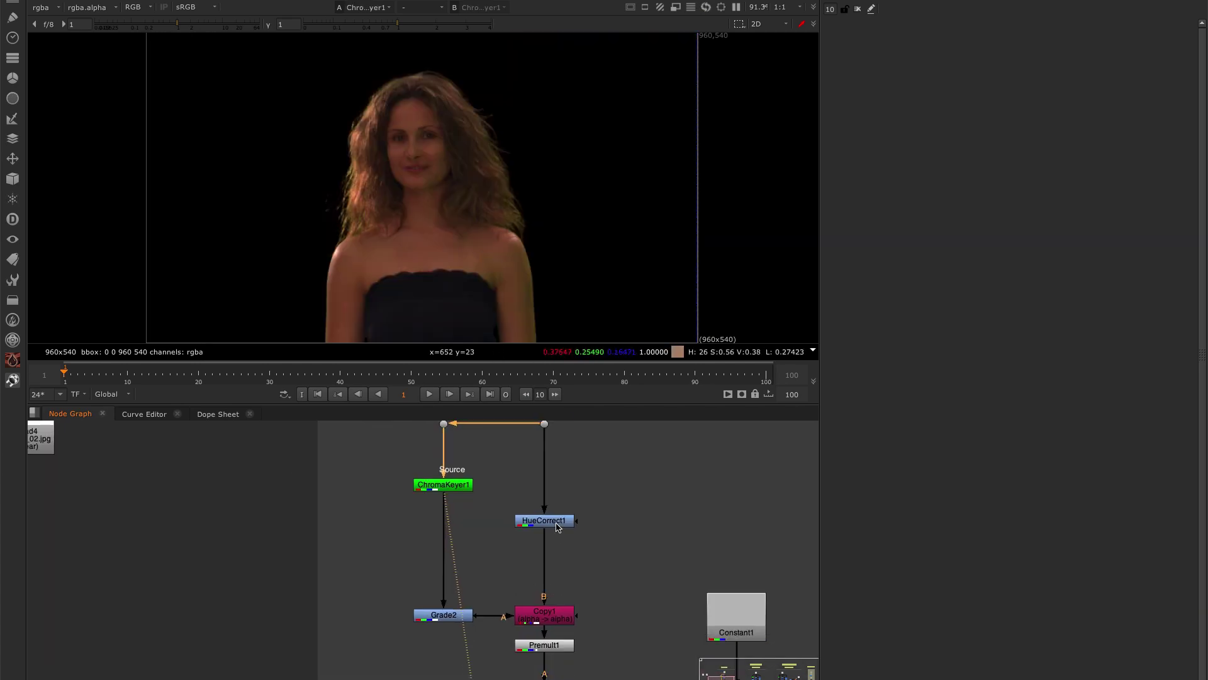
Disable the HueCorrect1 node and view its output in the viewer.
{"action": "left_click_drag", "start_coordinate": [593, 559], "coordinate": [512, 507]}
{"action": "key", "text": "d"}
{"action": "middle_click_drag", "start_coordinate": [565, 482], "coordinate": [565, 538]}
{"action": "left_click_drag", "start_coordinate": [551, 509], "coordinate": [524, 479]}
{"action": "key", "text": "1"}
View the Copy1 output and the Premult1 output further down the tree.
{"action": "middle_click_drag", "start_coordinate": [573, 577], "coordinate": [551, 474]}
{"action": "left_click", "coordinate": [529, 569]}
{"action": "key", "text": "1"}
{"action": "left_click", "coordinate": [531, 597]}
{"action": "key", "text": "1"}
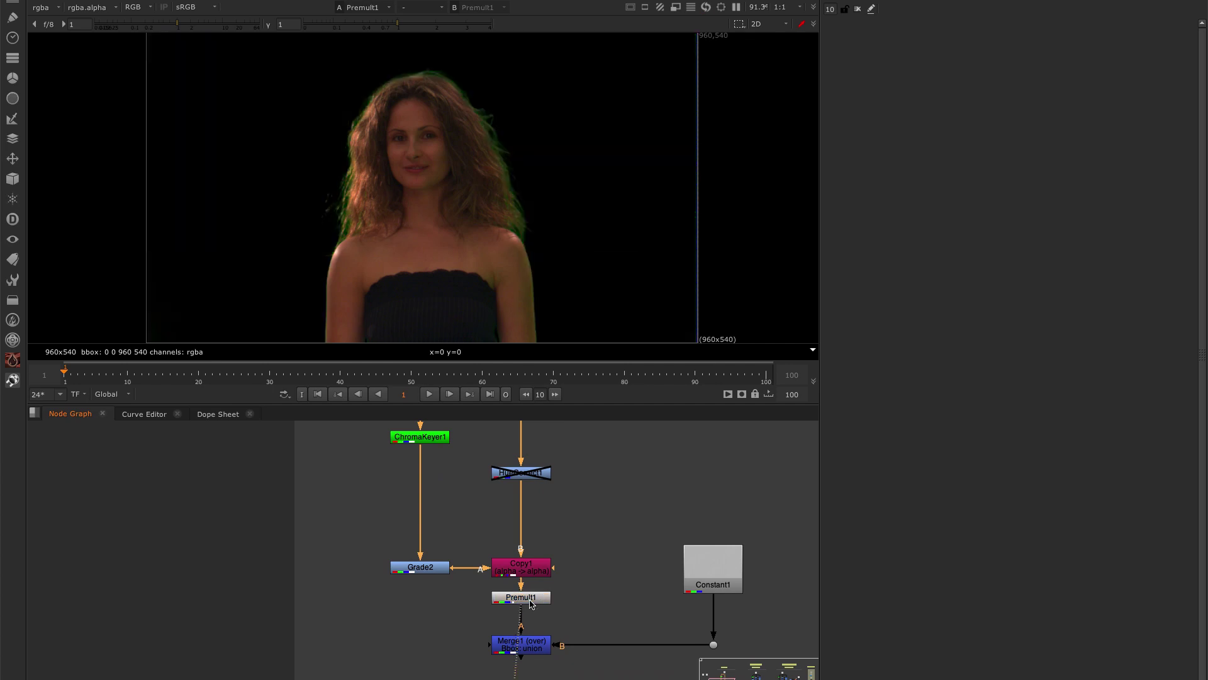
View the Constant1 background and inspect its color value in the node's properties.
{"action": "left_click", "coordinate": [691, 585]}
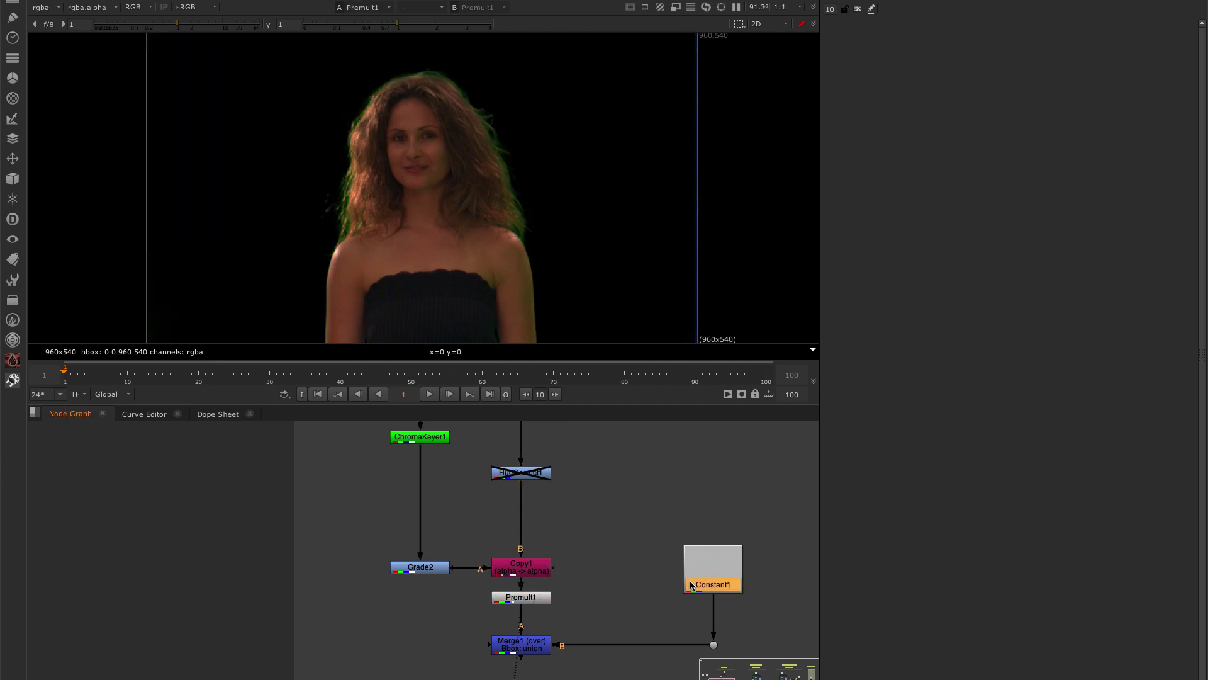
{"action": "key", "text": "1"}
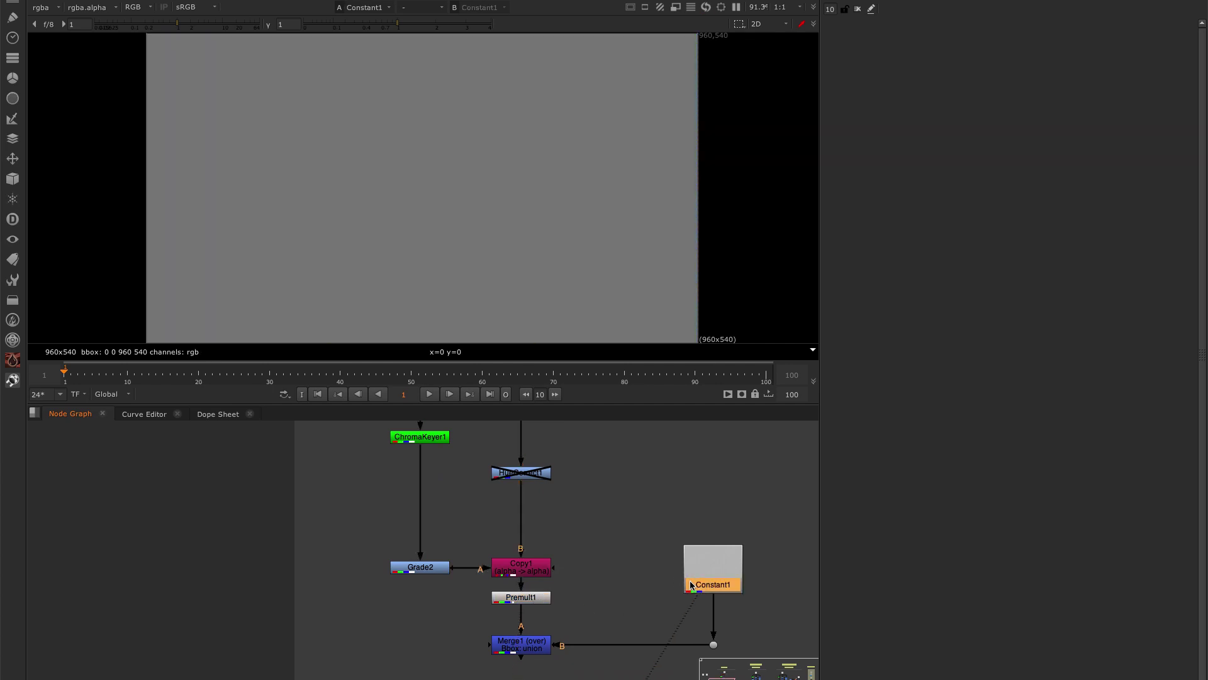
{"action": "double_click", "coordinate": [692, 585]}
{"action": "double_click", "coordinate": [918, 81]}
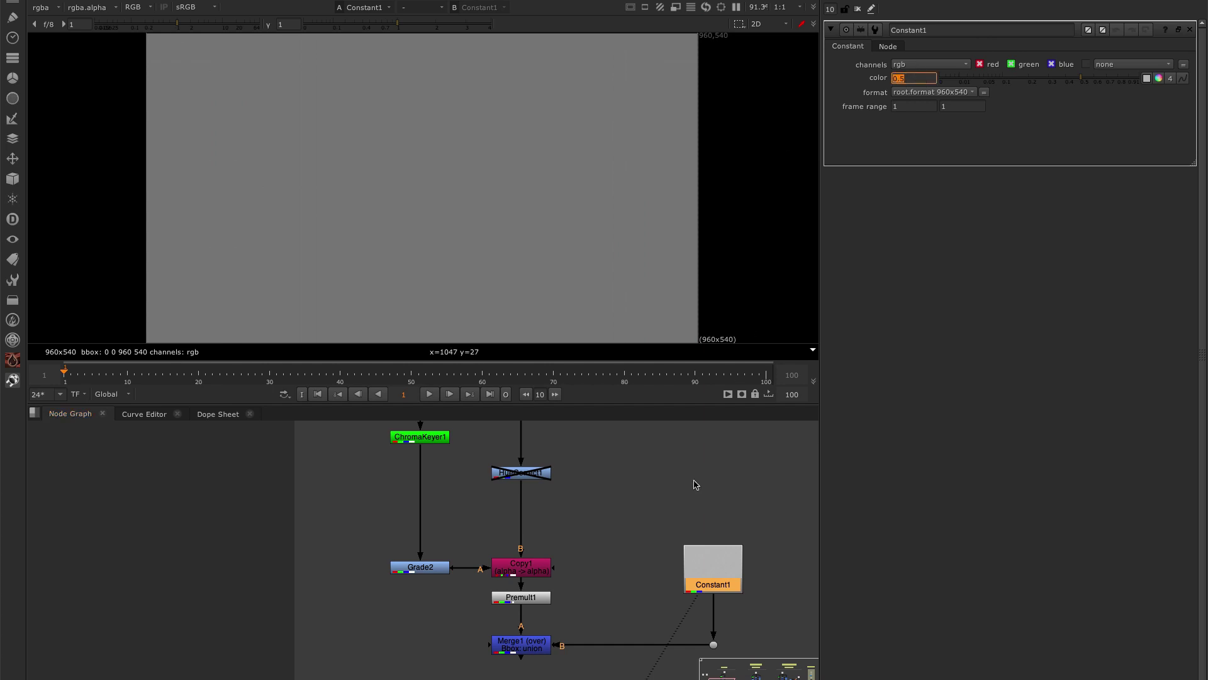
View the Merge1 composite of the keyed woman over the constant background.
{"action": "left_click", "coordinate": [540, 648]}
{"action": "key", "text": "1"}
{"action": "left_click", "coordinate": [584, 580]}
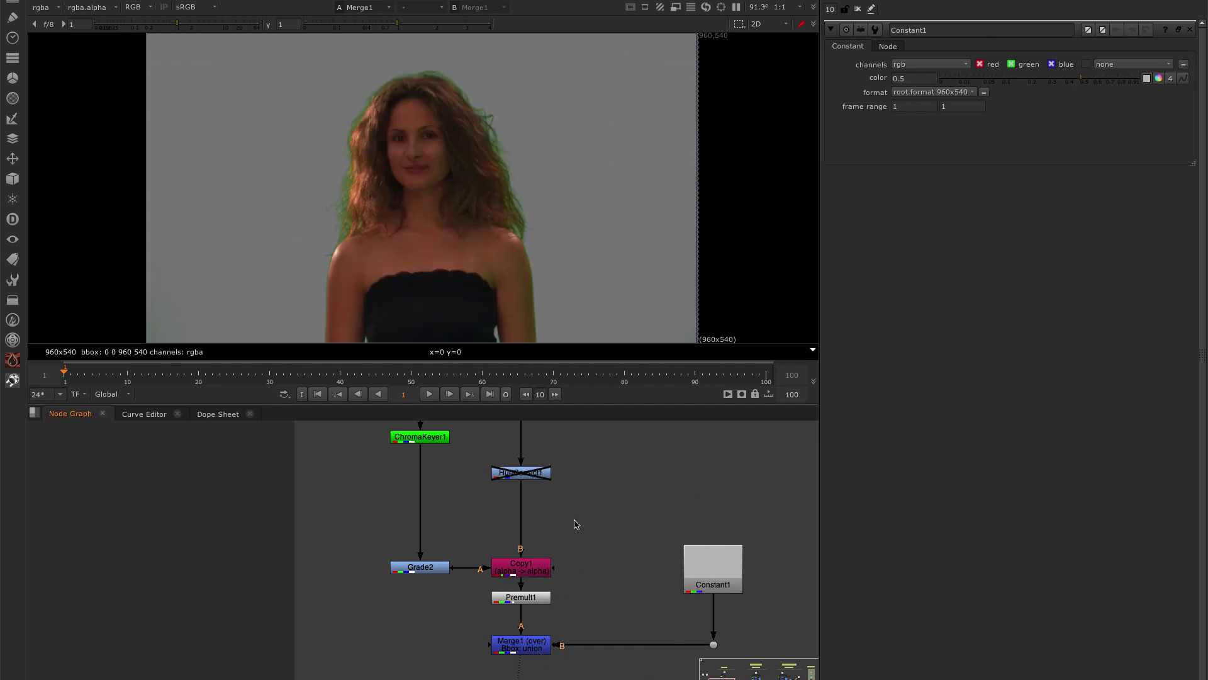
{"action": "middle_click_drag", "start_coordinate": [573, 519], "coordinate": [572, 560]}
{"action": "middle_click_drag", "start_coordinate": [597, 614], "coordinate": [584, 556]}
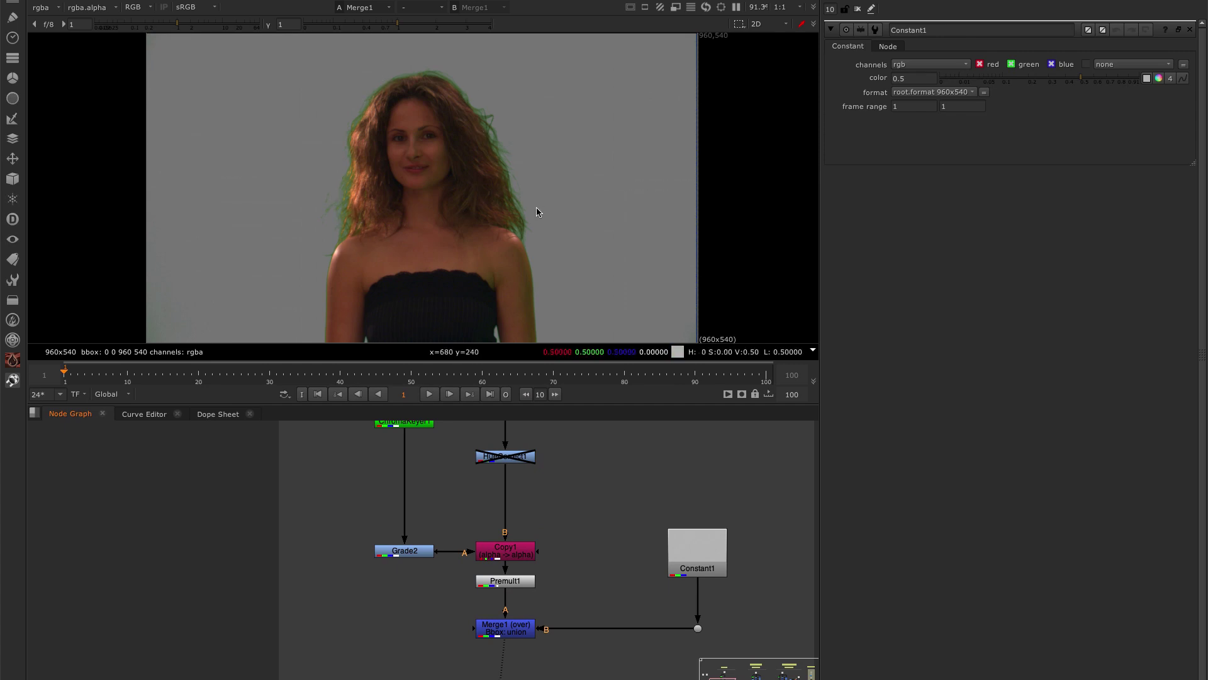
Find the Read5 node with Despill_01.jpg beside the backdrop and view its green screen lighting diagram.
{"action": "scroll", "coordinate": [446, 521], "scroll_direction": "down", "scroll_amount": 4}
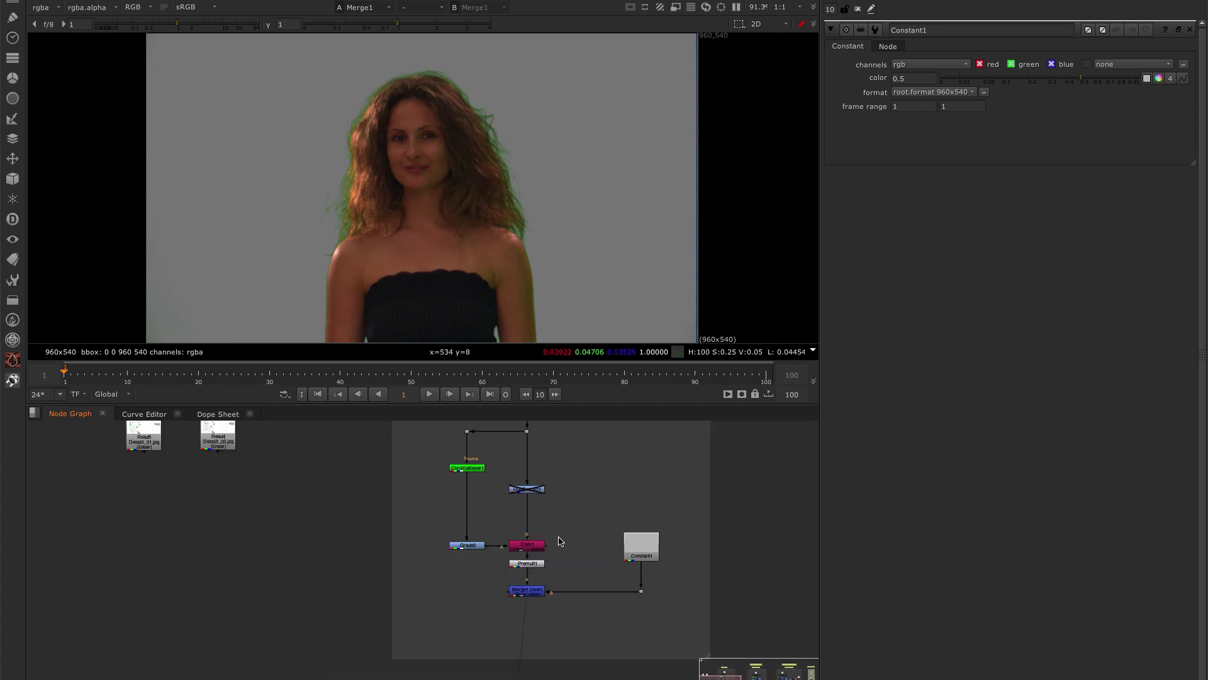
{"action": "scroll", "coordinate": [445, 521], "scroll_direction": "up", "scroll_amount": 3}
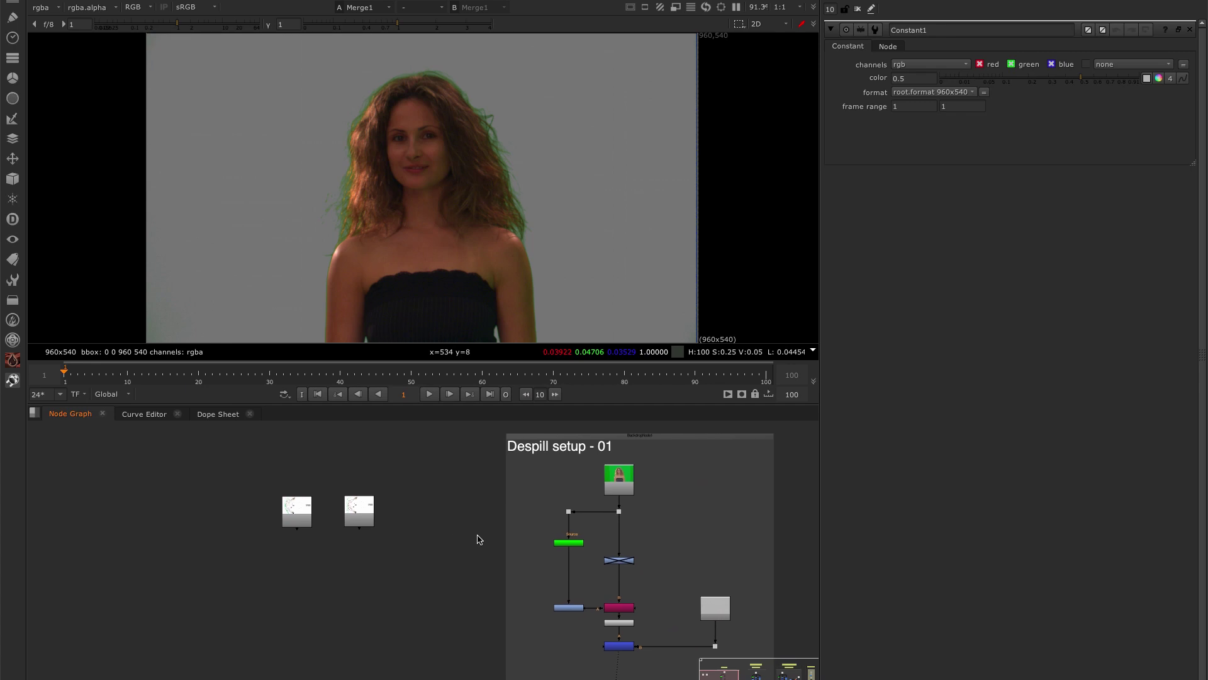
{"action": "scroll", "coordinate": [447, 524], "scroll_direction": "up", "scroll_amount": 1}
{"action": "scroll", "coordinate": [280, 508], "scroll_direction": "up", "scroll_amount": 2}
{"action": "left_click", "coordinate": [257, 507]}
{"action": "key", "text": "1"}
{"action": "scroll", "coordinate": [404, 283], "scroll_direction": "down", "scroll_amount": 1}
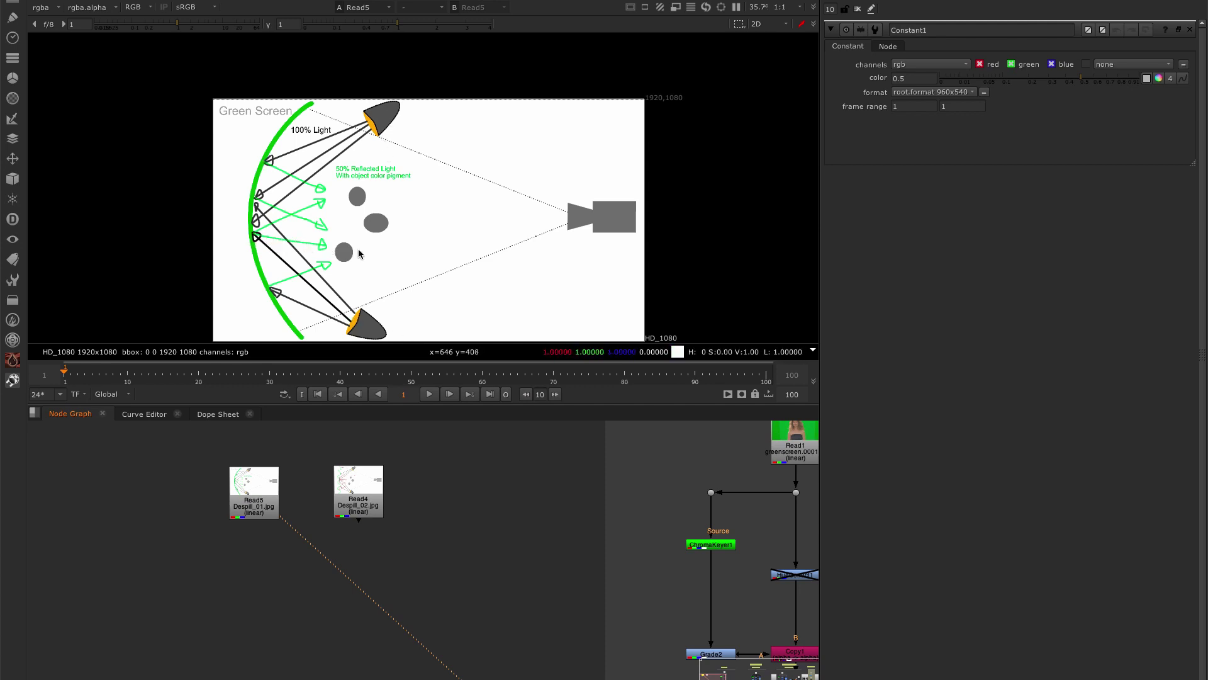
Return the viewer to the Merge1 output and look over the despill node tree.
{"action": "middle_click_drag", "start_coordinate": [487, 491], "coordinate": [414, 496]}
{"action": "middle_click_drag", "start_coordinate": [630, 551], "coordinate": [502, 509]}
{"action": "key", "text": "1"}
{"action": "middle_click_drag", "start_coordinate": [603, 612], "coordinate": [592, 611]}
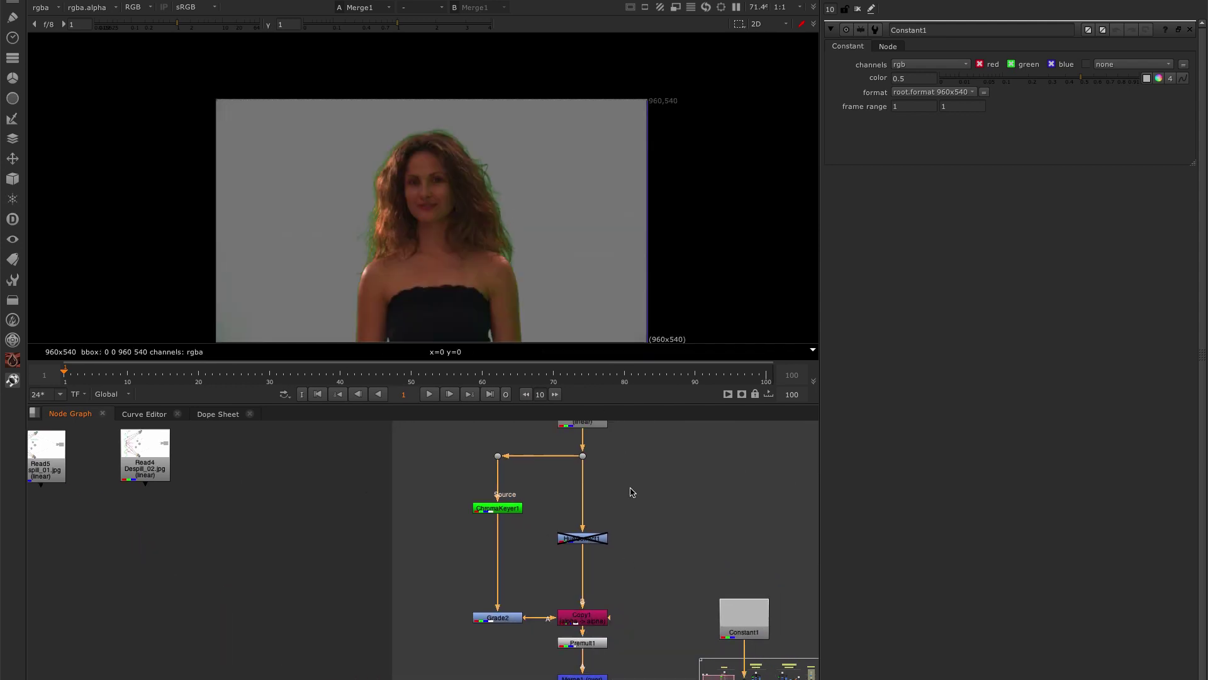
{"action": "middle_click_drag", "start_coordinate": [632, 490], "coordinate": [619, 480]}
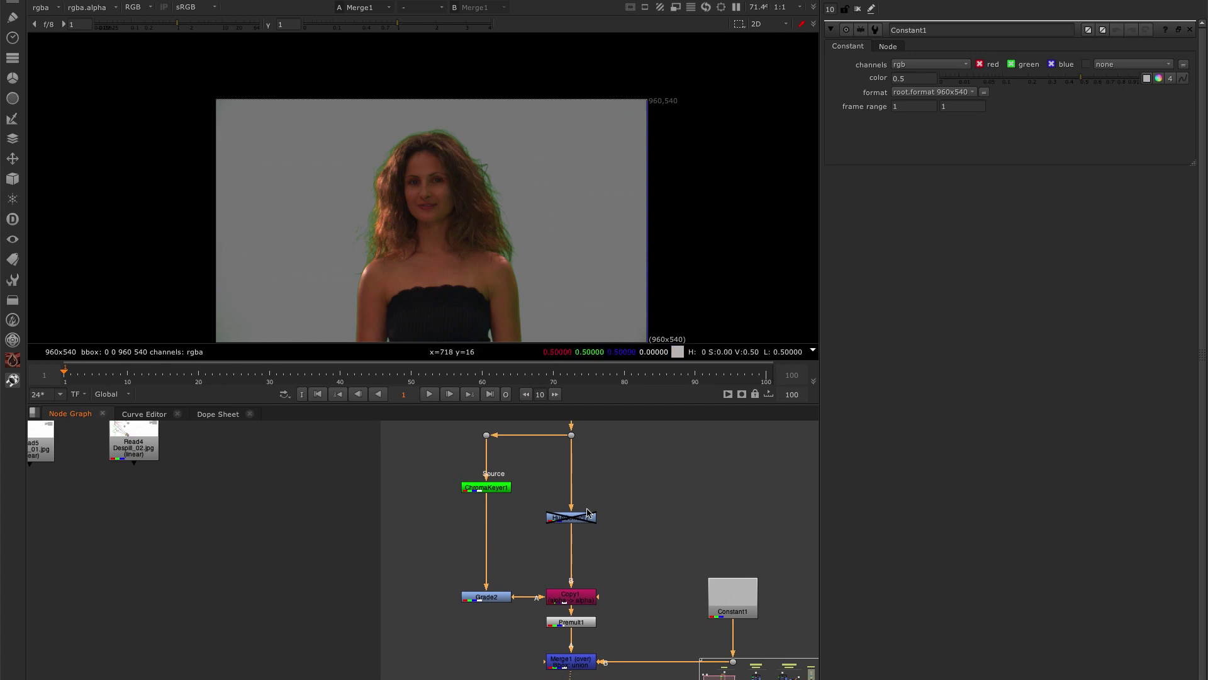
{"action": "scroll", "coordinate": [602, 494], "scroll_direction": "up", "scroll_amount": 2}
{"action": "scroll", "coordinate": [548, 511], "scroll_direction": "down", "scroll_amount": 5}
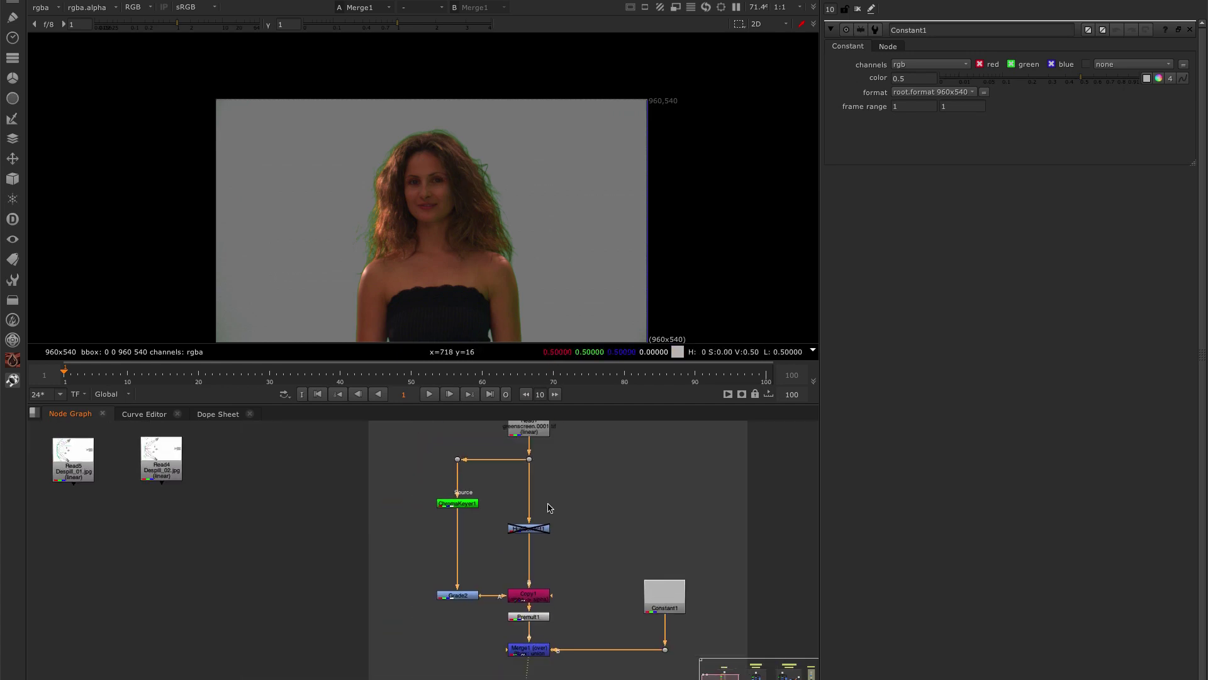
{"action": "scroll", "coordinate": [537, 497], "scroll_direction": "up", "scroll_amount": 3}
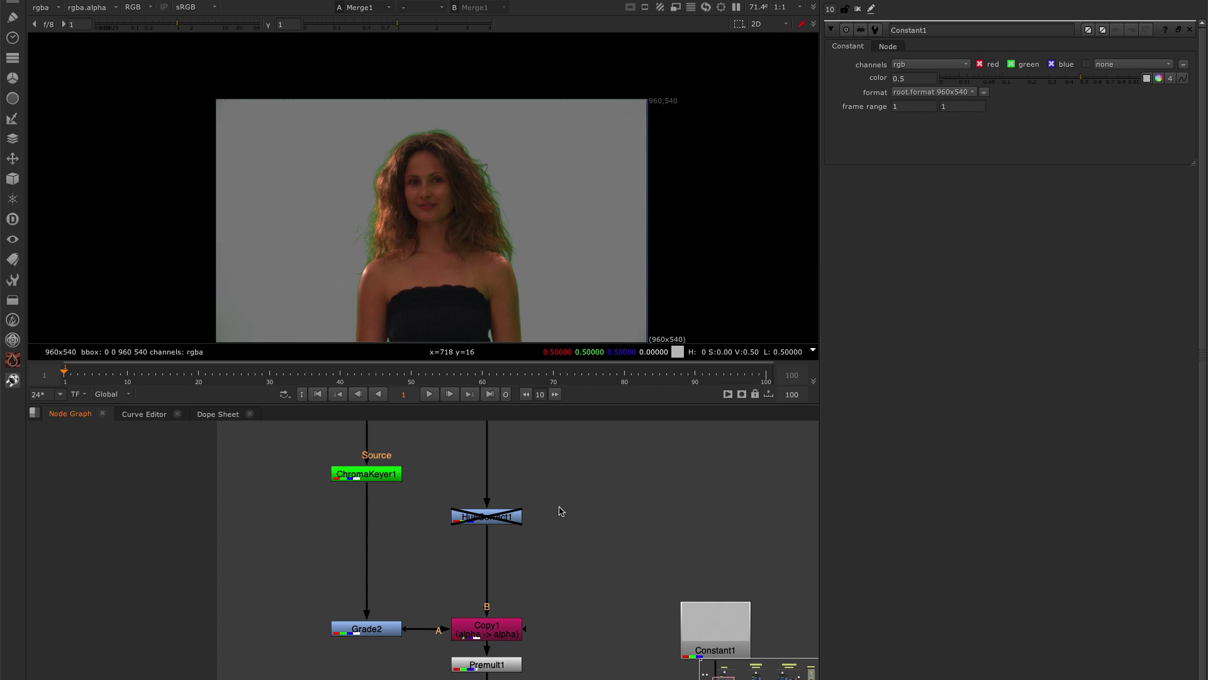
Re-enable the HueCorrect1 node, open its properties and display its g_sup curve.
{"action": "left_click", "coordinate": [508, 523]}
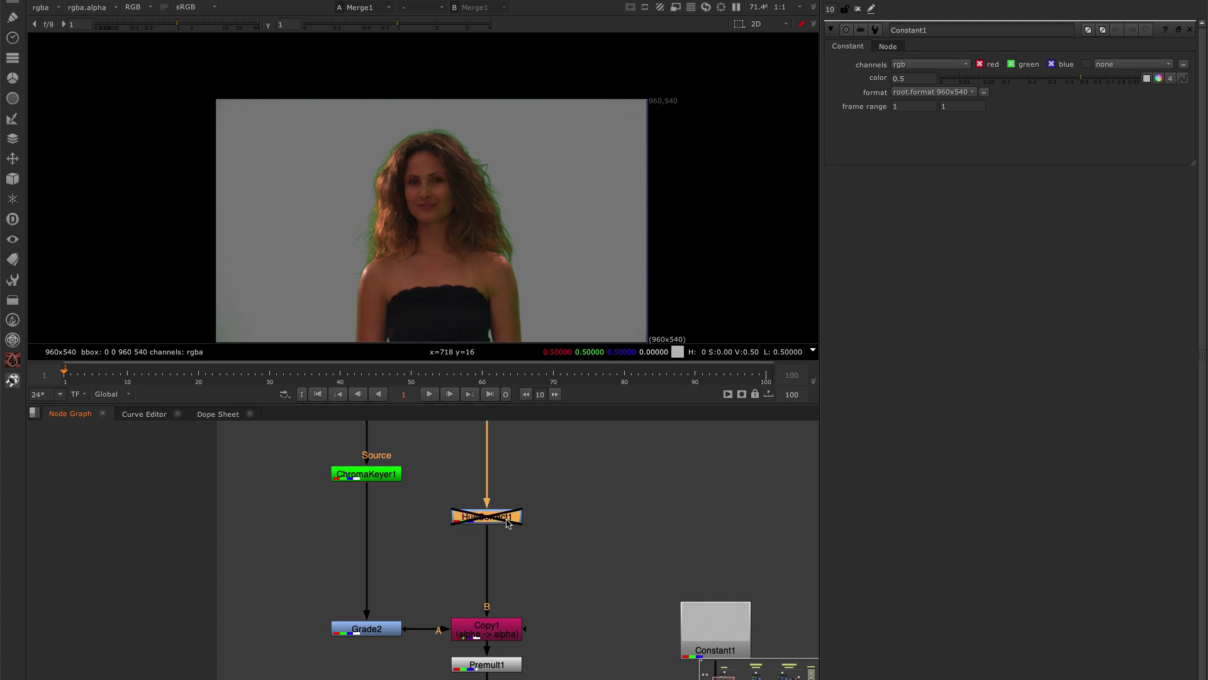
{"action": "key", "text": "d"}
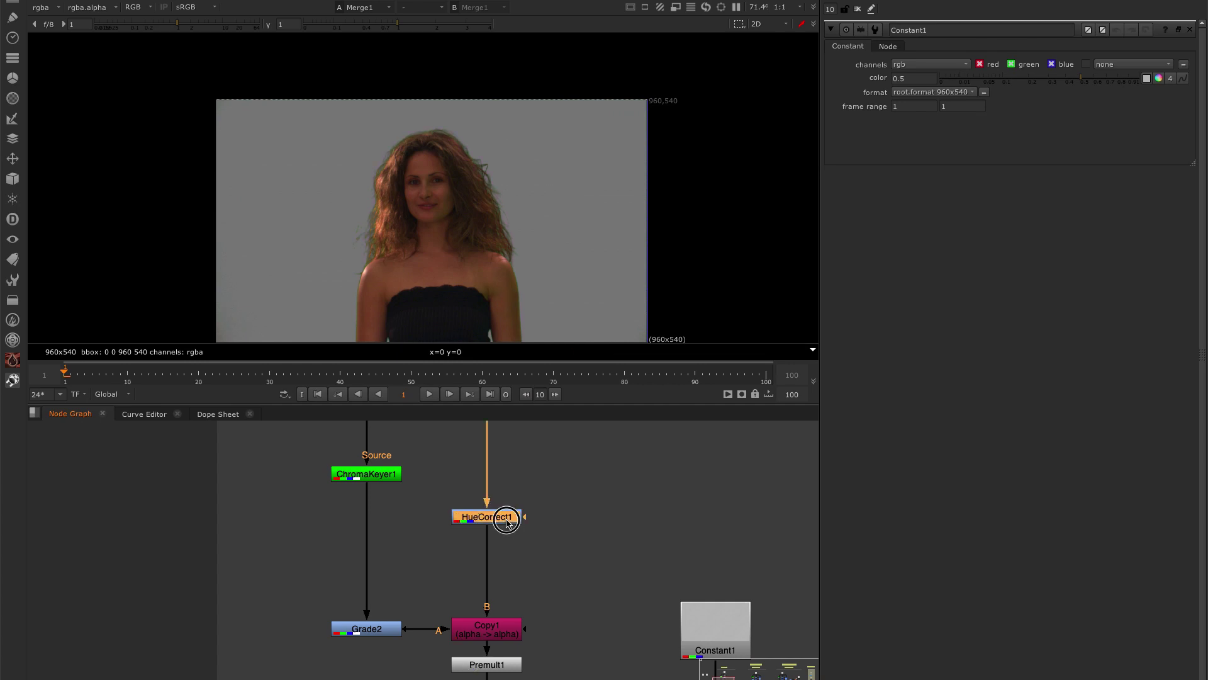
{"action": "double_click", "coordinate": [503, 518]}
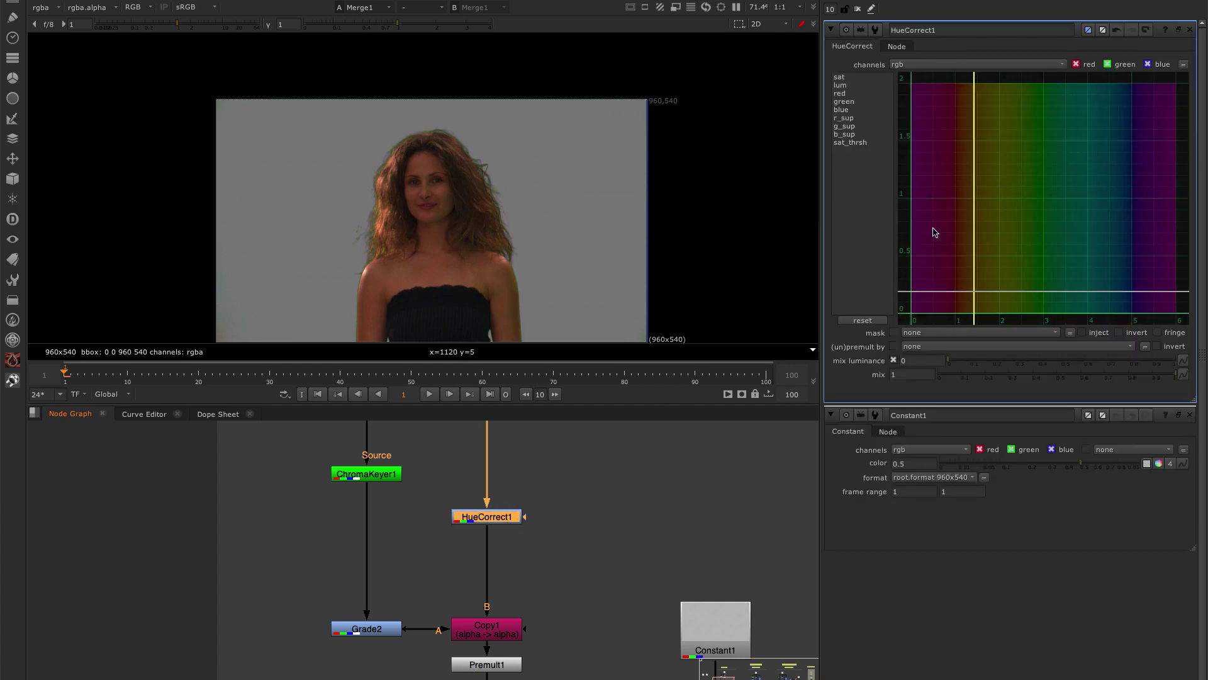
{"action": "left_click", "coordinate": [845, 127]}
Examine the despilled Merge1 composite in the full-size viewer, close up on the hair and shoulder edge.
{"action": "left_click", "coordinate": [559, 515]}
{"action": "middle_click_drag", "start_coordinate": [546, 578], "coordinate": [554, 487]}
{"action": "left_click", "coordinate": [507, 634]}
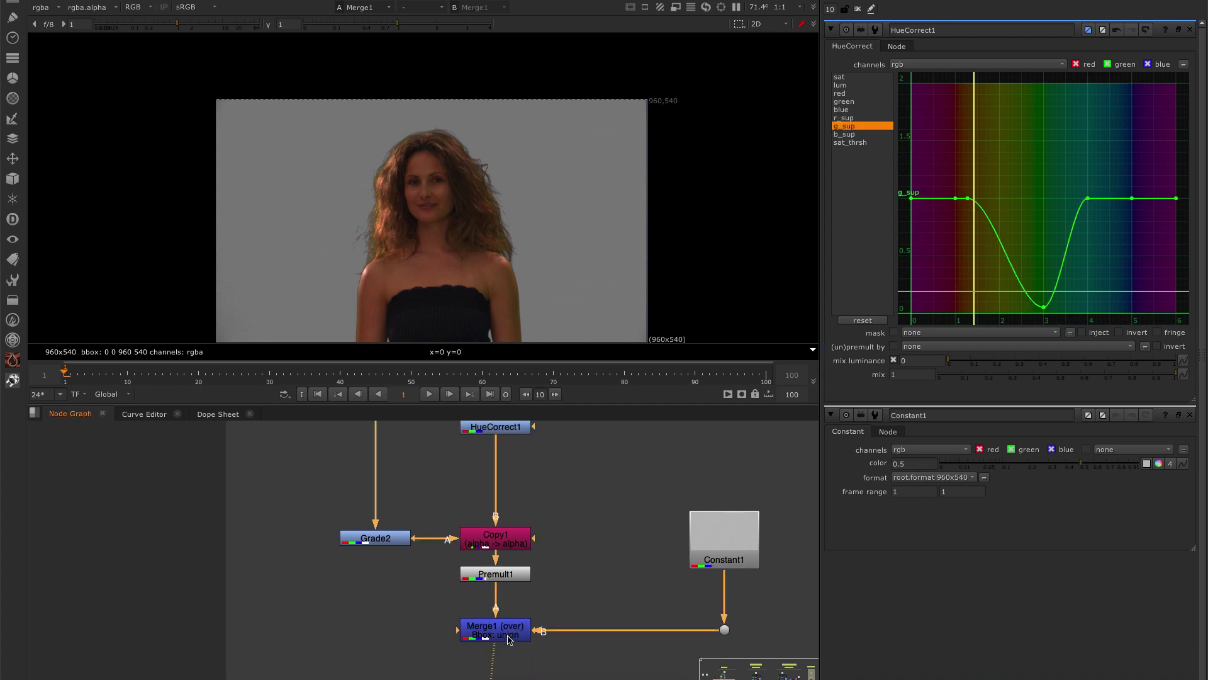
{"action": "key", "text": "space"}
{"action": "scroll", "coordinate": [420, 559], "scroll_direction": "up", "scroll_amount": 6}
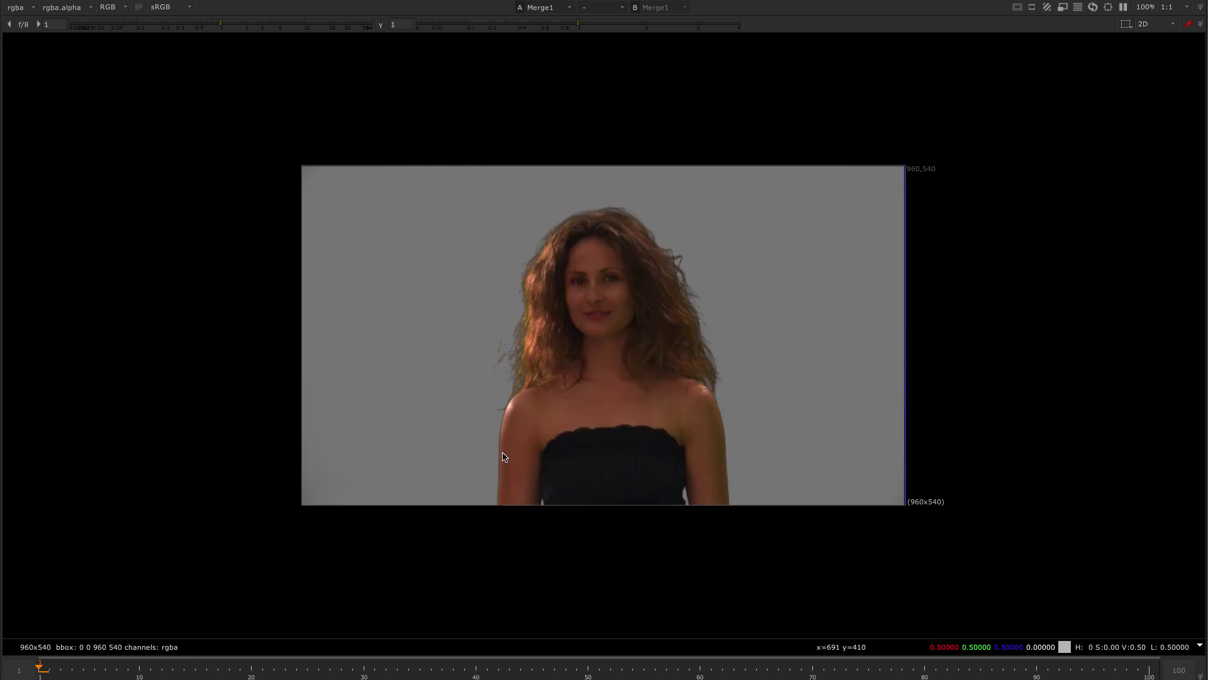
{"action": "key", "text": "f"}
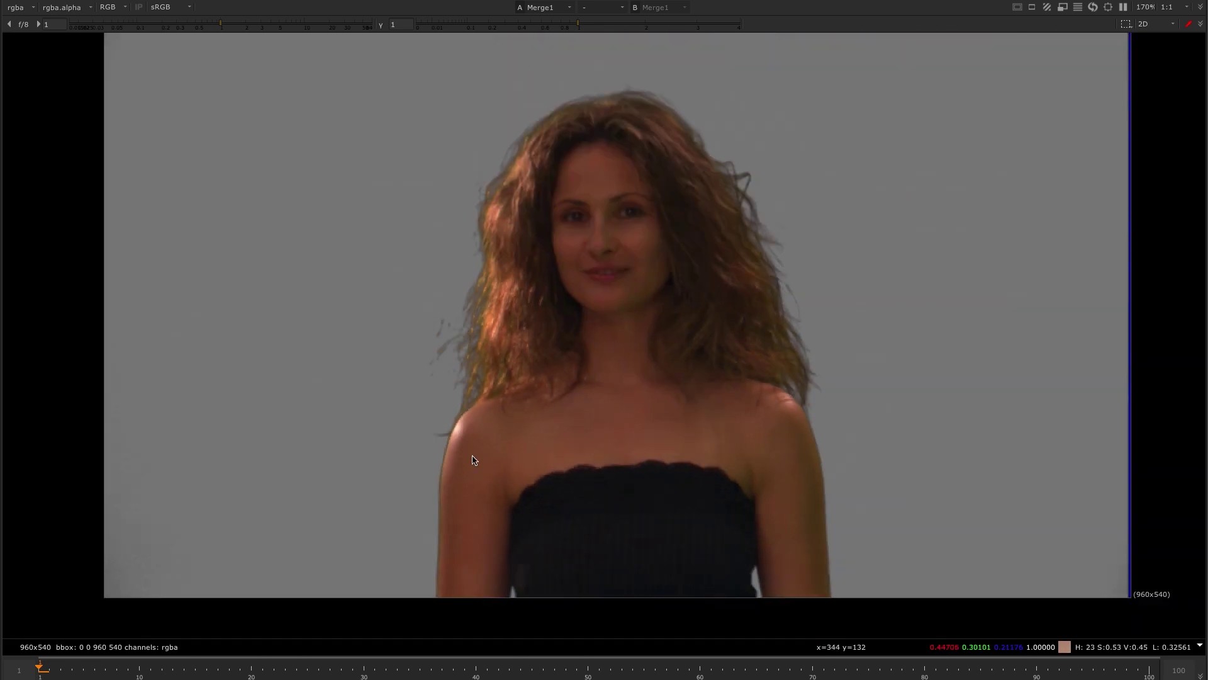
{"action": "scroll", "coordinate": [652, 526], "scroll_direction": "up", "scroll_amount": 2}
{"action": "scroll", "coordinate": [380, 512], "scroll_direction": "up", "scroll_amount": 3}
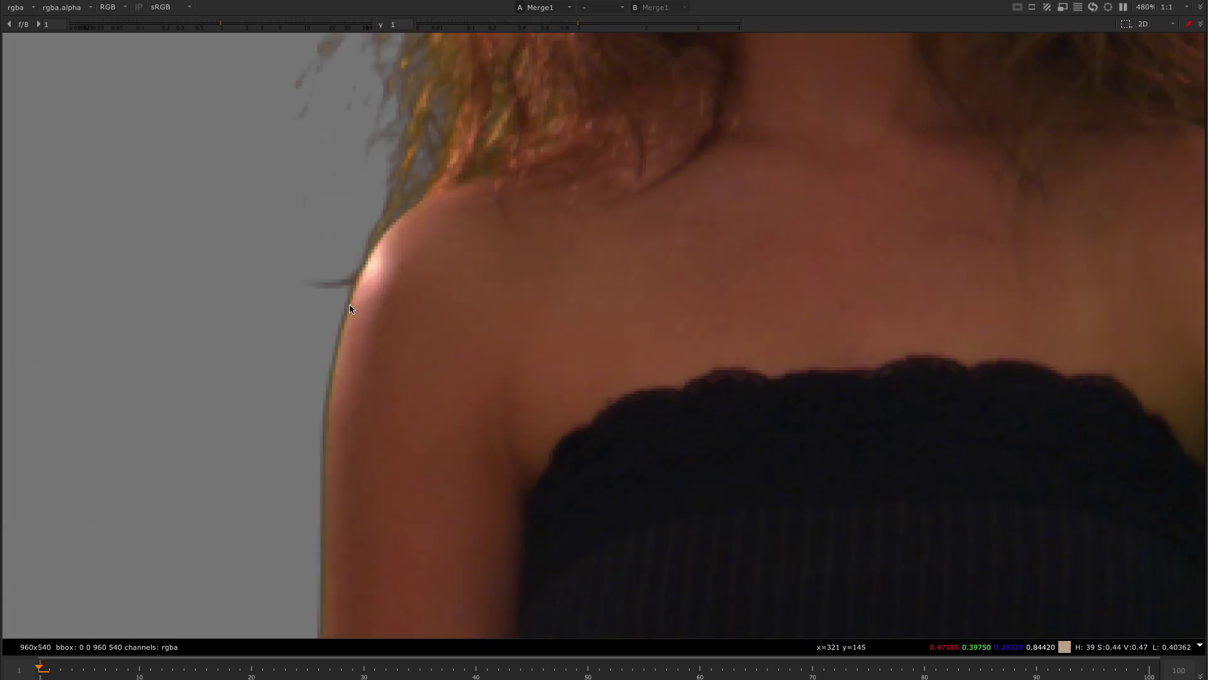
{"action": "scroll", "coordinate": [377, 397], "scroll_direction": "down", "scroll_amount": 2}
{"action": "scroll", "coordinate": [377, 397], "scroll_direction": "down", "scroll_amount": 2}
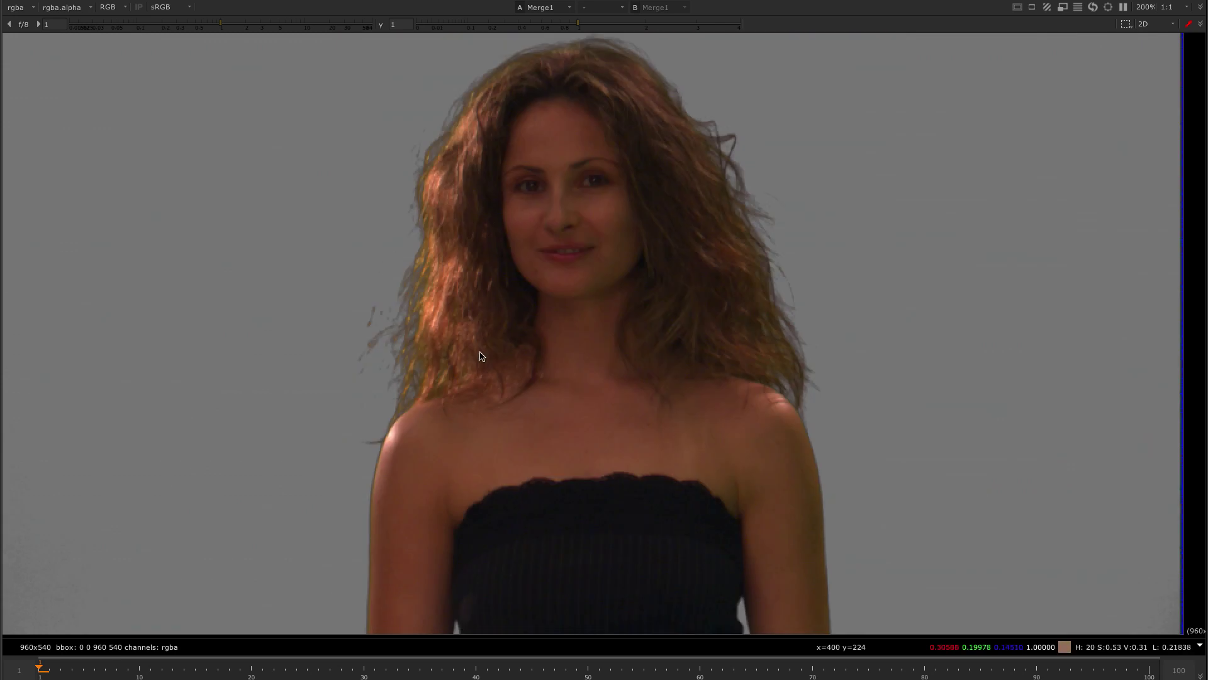
Restore the normal layout and view the HueCorrect1 output.
{"action": "key", "text": "space"}
{"action": "scroll", "coordinate": [485, 292], "scroll_direction": "down", "scroll_amount": 4}
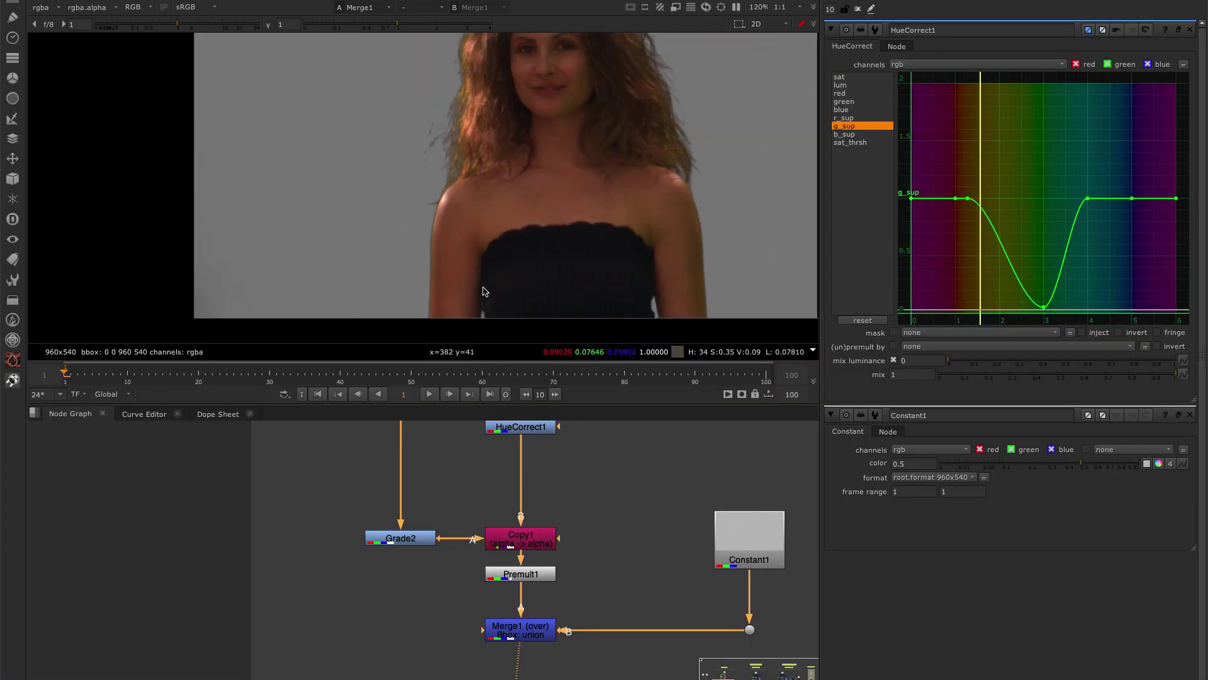
{"action": "middle_click_drag", "start_coordinate": [510, 452], "coordinate": [493, 542]}
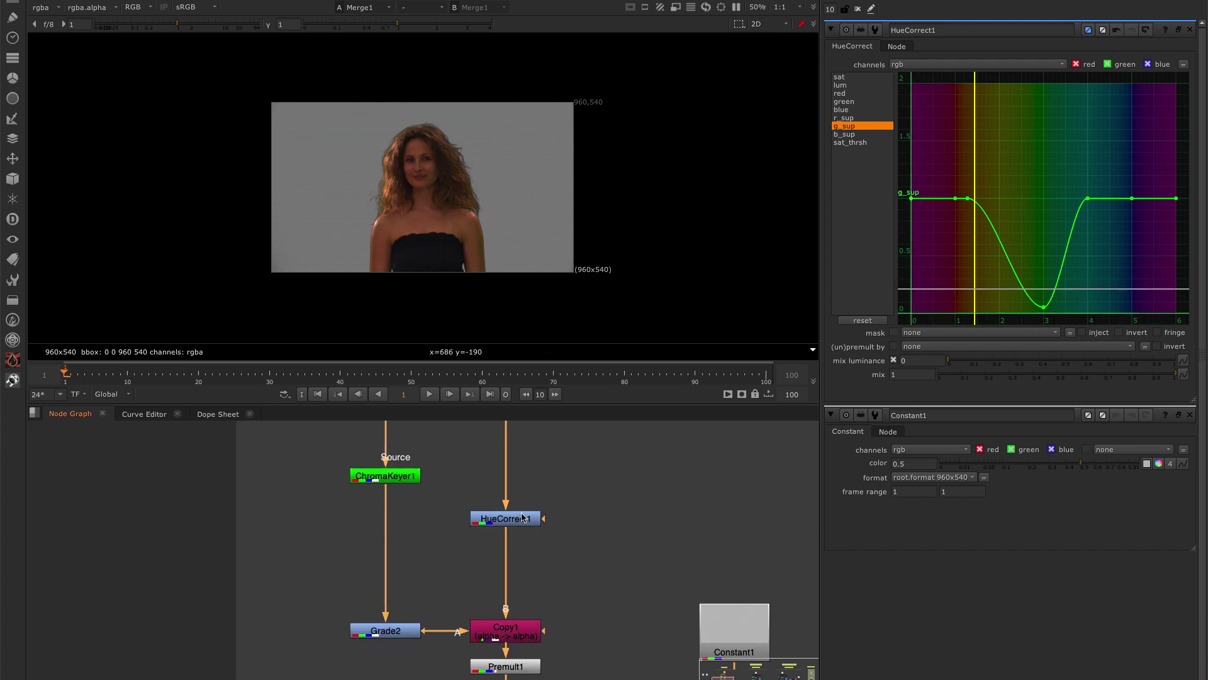
{"action": "scroll", "coordinate": [521, 516], "scroll_direction": "up", "scroll_amount": 1}
{"action": "left_click", "coordinate": [521, 517]}
{"action": "key", "text": "1"}
Compare the HueCorrect1 output with the unprocessed plate from the dot below Read1 in the full-size viewer.
{"action": "middle_click_drag", "start_coordinate": [530, 497], "coordinate": [535, 554]}
{"action": "left_click_drag", "start_coordinate": [478, 497], "coordinate": [569, 577]}
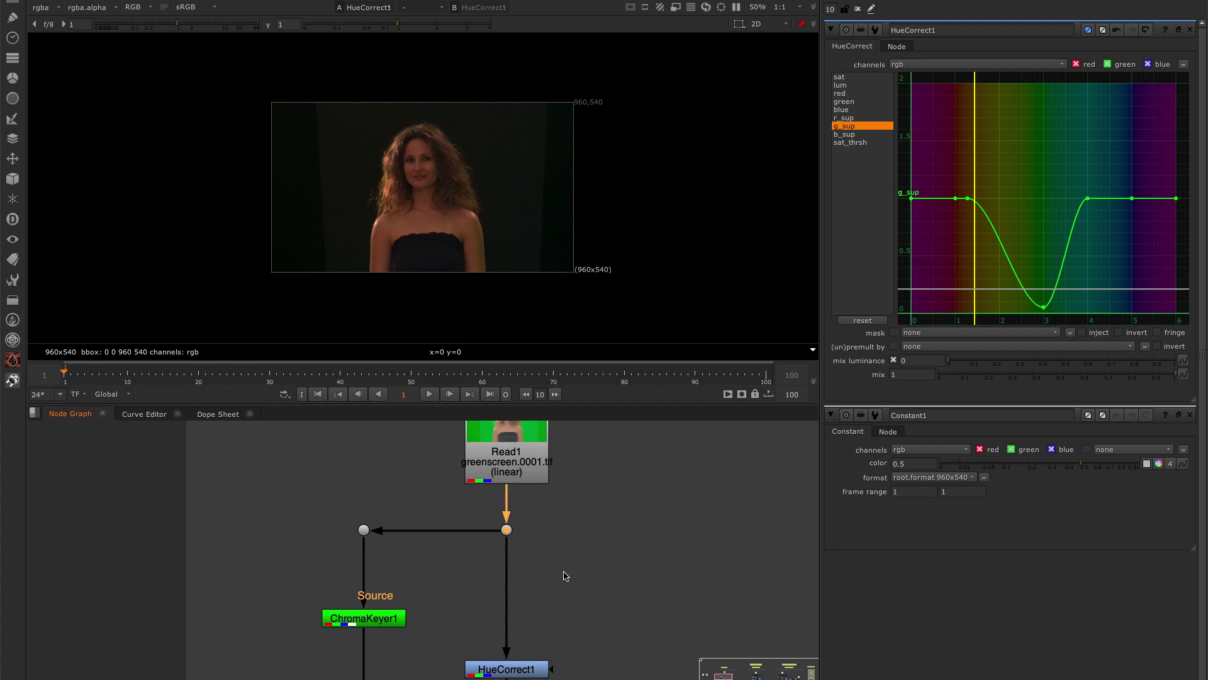
{"action": "key", "text": "1"}
{"action": "middle_click_drag", "start_coordinate": [555, 644], "coordinate": [561, 560]}
{"action": "left_click", "coordinate": [545, 587]}
{"action": "key", "text": "1"}
{"action": "key", "text": "space"}
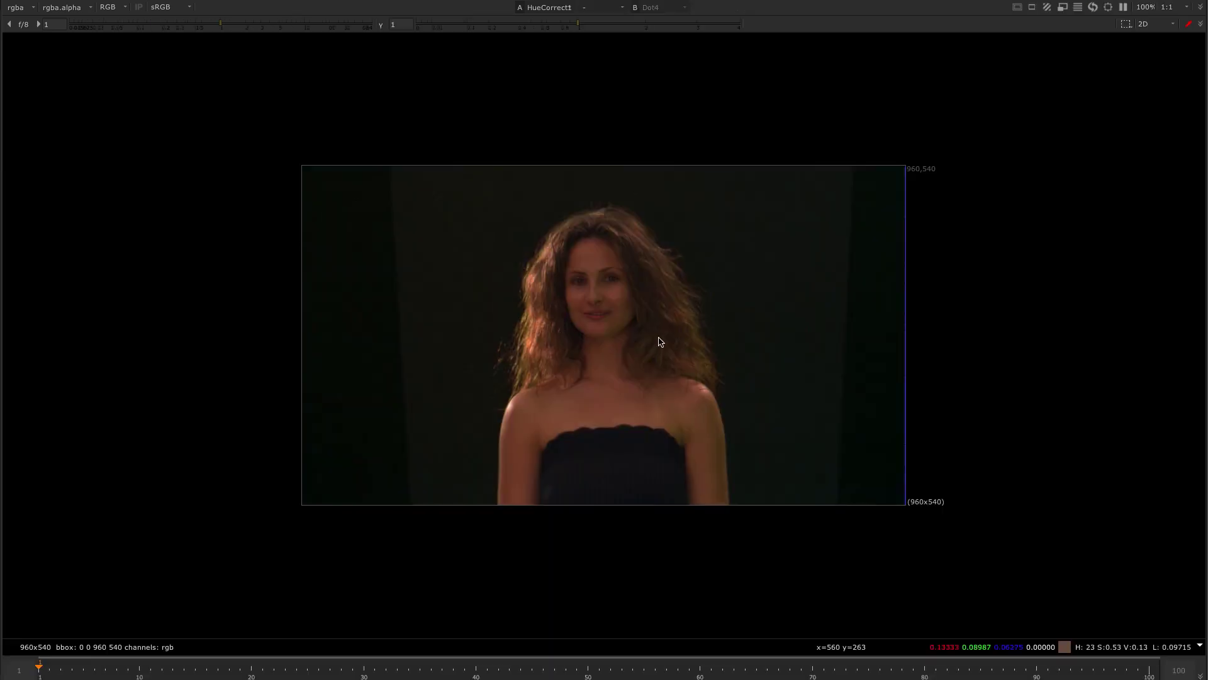
{"action": "key", "text": "1"}
{"action": "key", "text": "1"}
{"action": "scroll", "coordinate": [750, 336], "scroll_direction": "up", "scroll_amount": 1}
{"action": "key", "text": "1"}
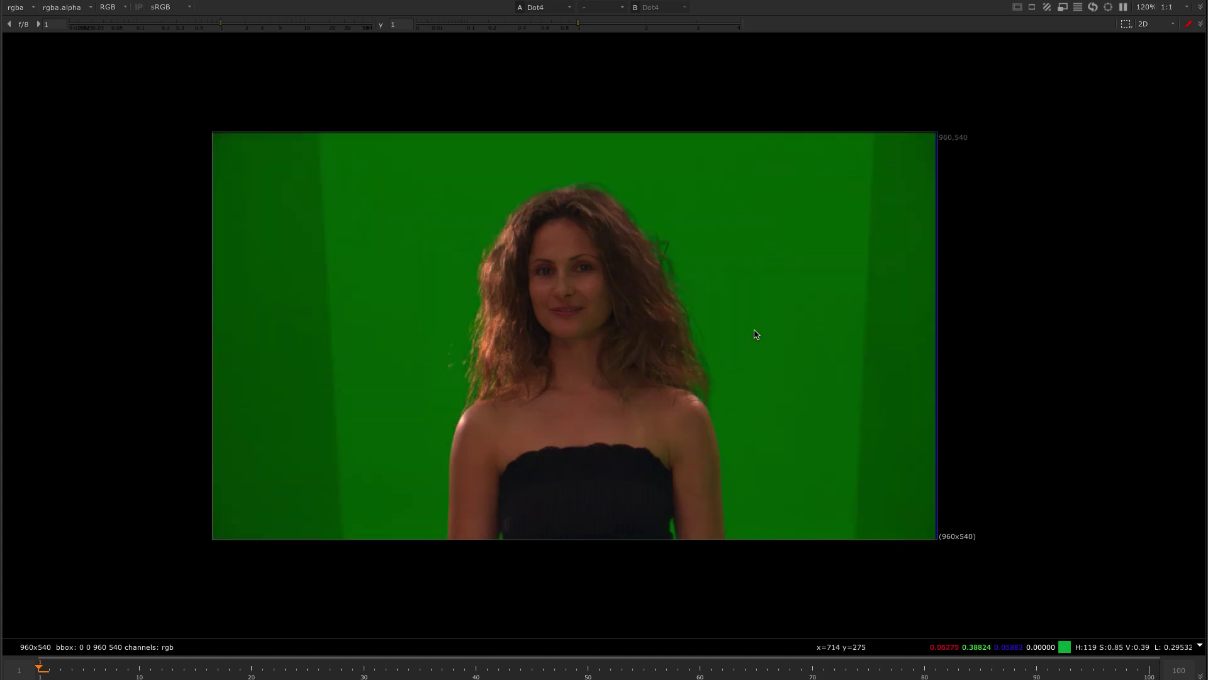
Sample a region of about 71x62 pixels on the green backdrop beside the hair and compare its luminance before and after HueCorrect1.
{"action": "left_click_drag", "start_coordinate": [740, 309], "coordinate": [792, 350], "text": "ctrl+shift"}
{"action": "middle_click_drag", "start_coordinate": [791, 288], "coordinate": [786, 291]}
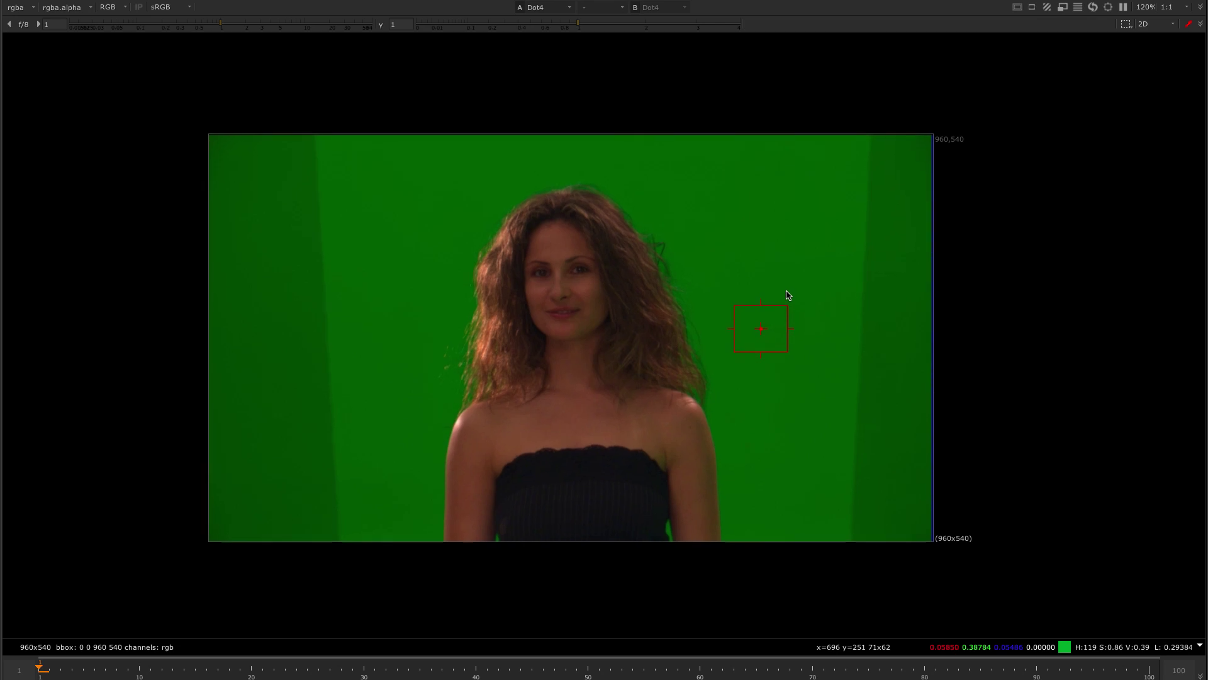
{"action": "key", "text": "2"}
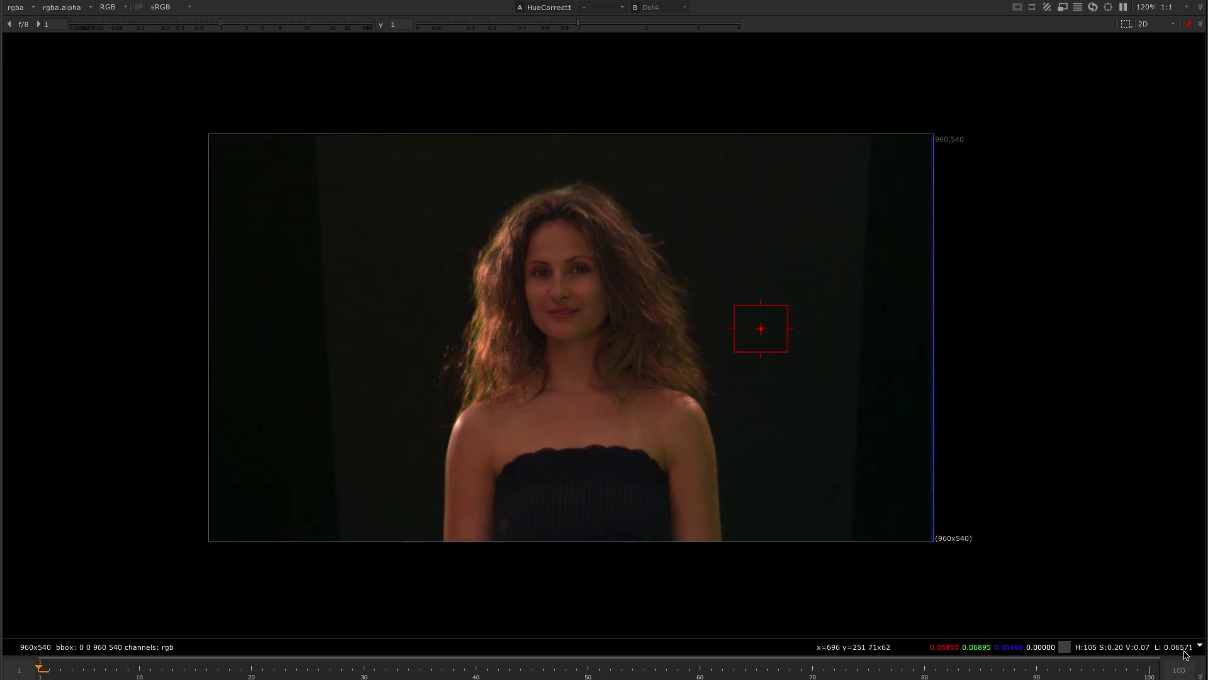
{"action": "key", "text": "2"}
{"action": "key", "text": "1"}
{"action": "key", "text": "2"}
{"action": "key", "text": "1"}
{"action": "key", "text": "2"}
{"action": "key", "text": "1"}
{"action": "key", "text": "2"}
{"action": "key", "text": "1"}
{"action": "key", "text": "2"}
{"action": "key", "text": "1"}
{"action": "key", "text": "2"}
{"action": "key", "text": "1"}
View the Merge1 composite in the normal layout and examine the woman's shoulder edge up close.
{"action": "key", "text": "space"}
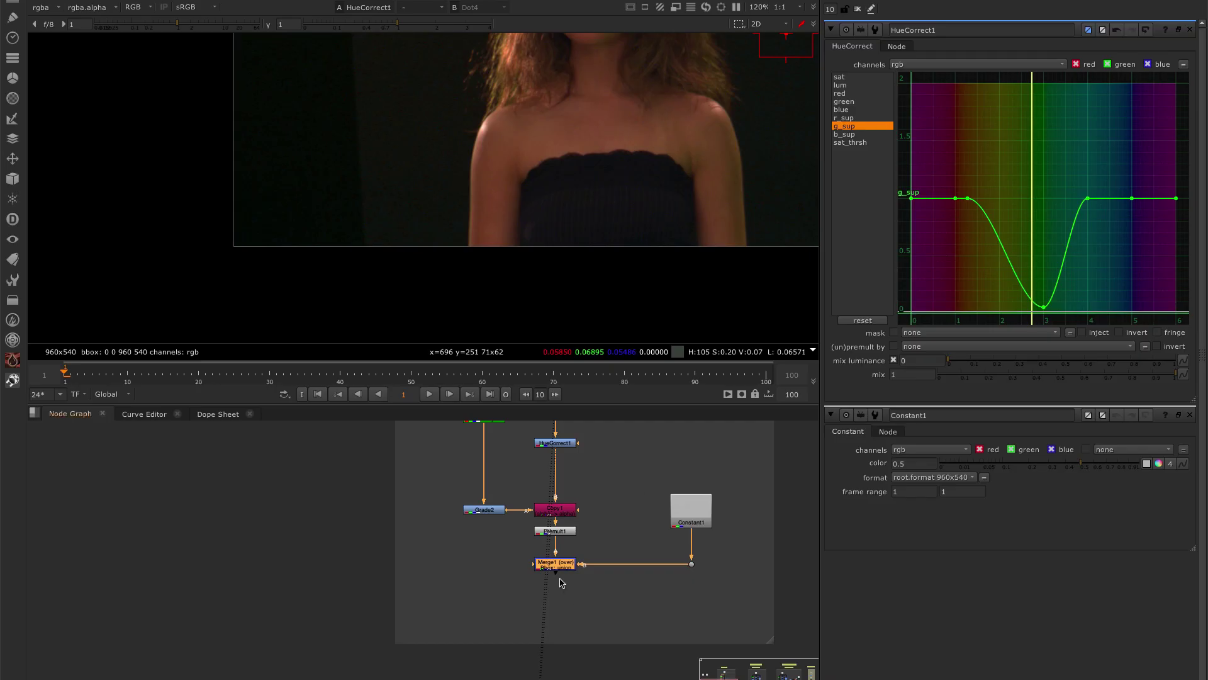
{"action": "key", "text": "1"}
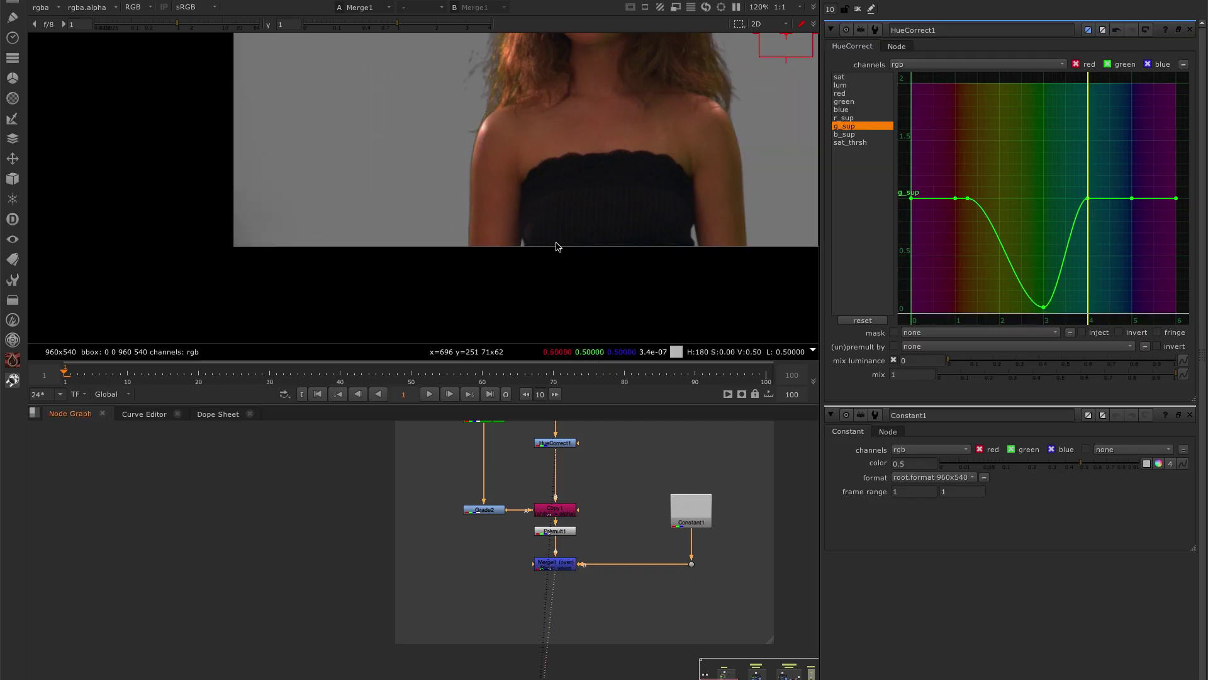
{"action": "key", "text": "f"}
{"action": "key", "text": "h"}
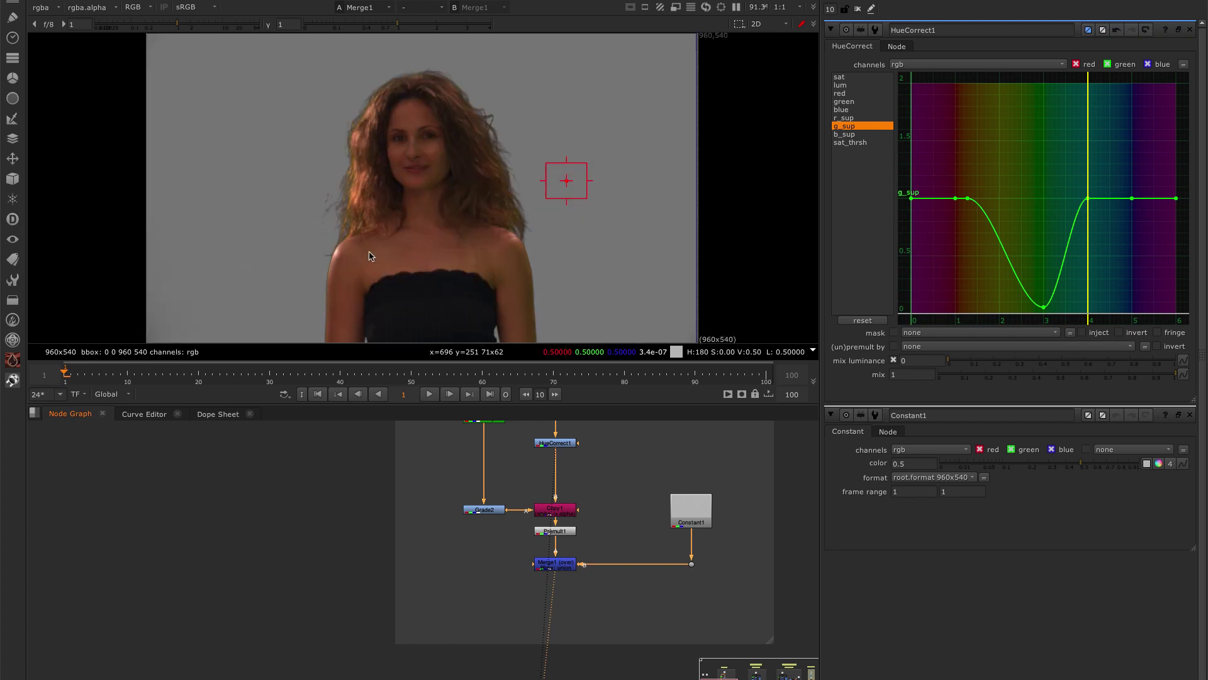
{"action": "scroll", "coordinate": [325, 296], "scroll_direction": "up", "scroll_amount": 5}
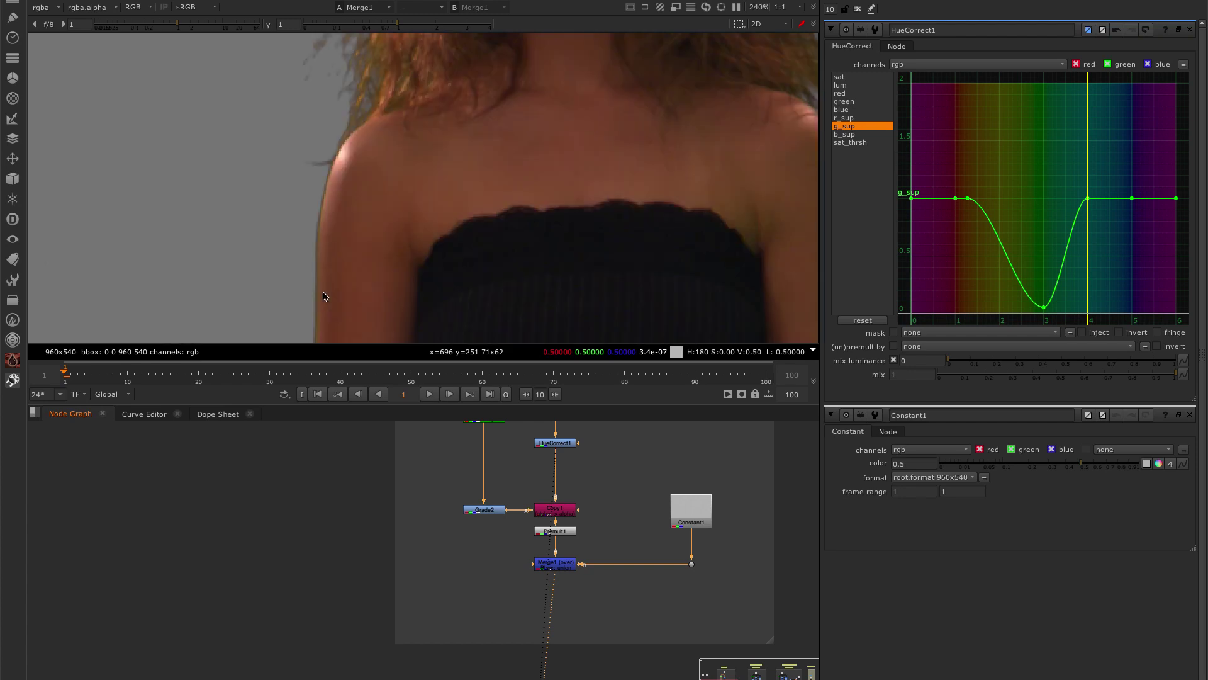
Open the Constant1 properties, view the node's output and select its color value for editing.
{"action": "left_click", "coordinate": [681, 521]}
{"action": "double_click", "coordinate": [681, 521]}
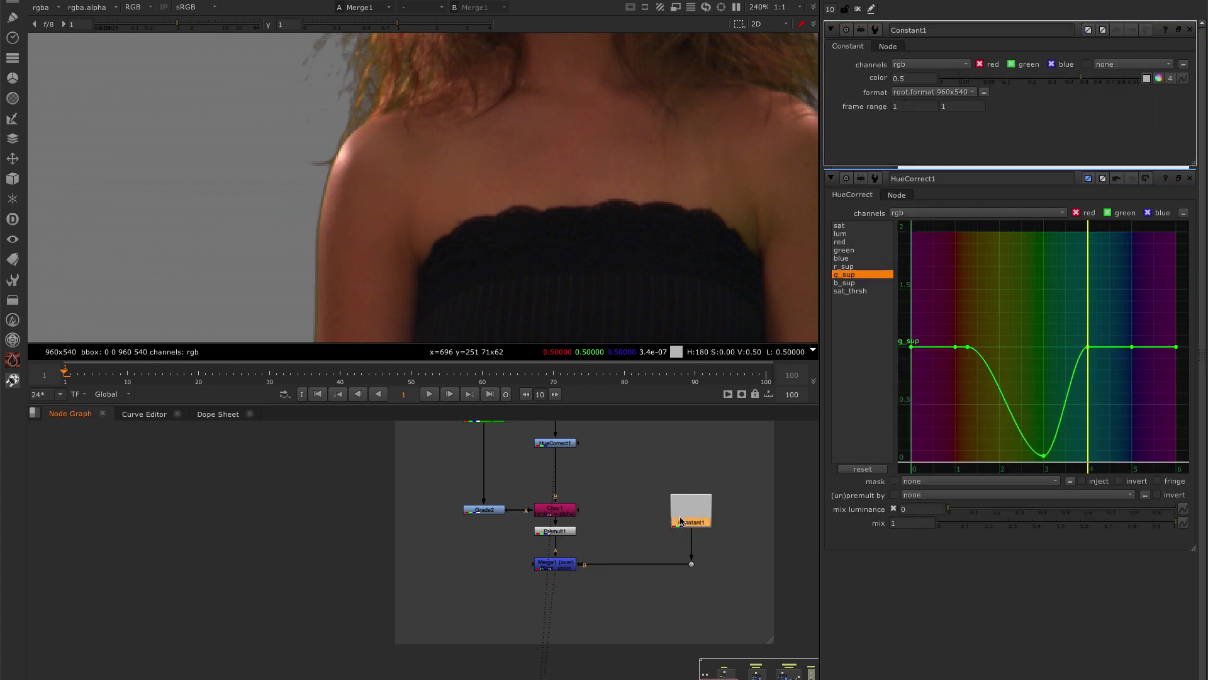
{"action": "key", "text": "1"}
{"action": "left_click", "coordinate": [912, 78]}
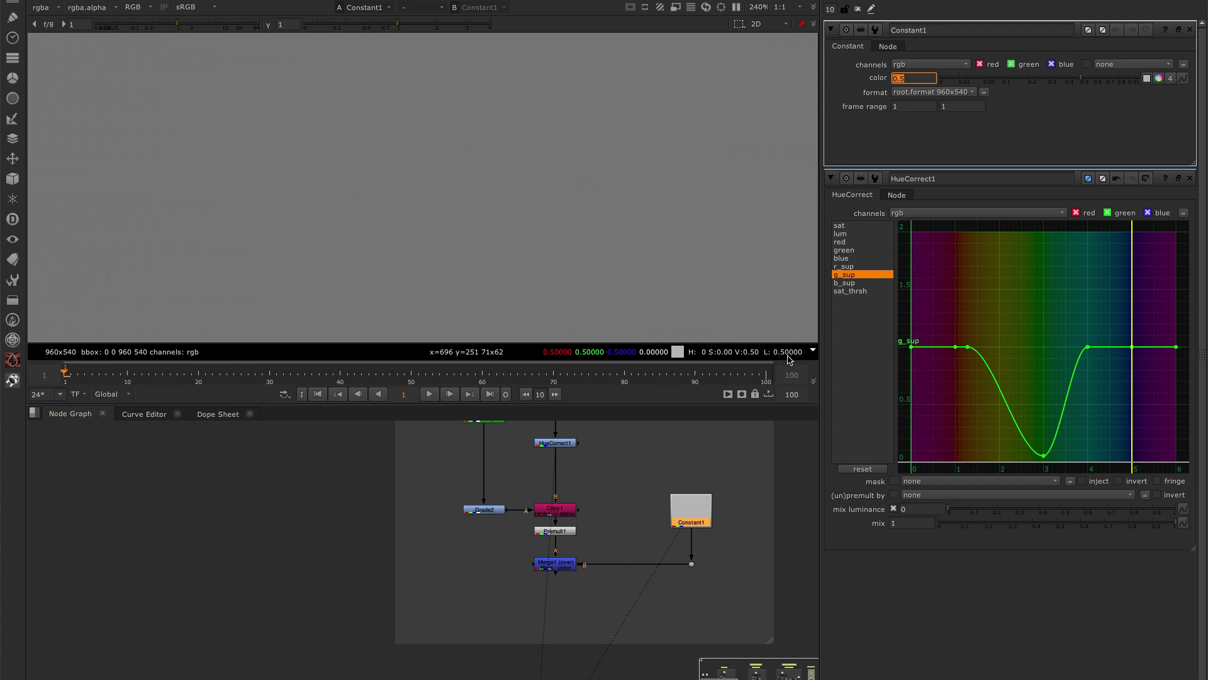
View HueCorrect1's output and sample a region of about 18x14 pixels on the suppressed backdrop beside the shoulder to read its luminance.
{"action": "left_click", "coordinate": [556, 532]}
{"action": "key", "text": "1"}
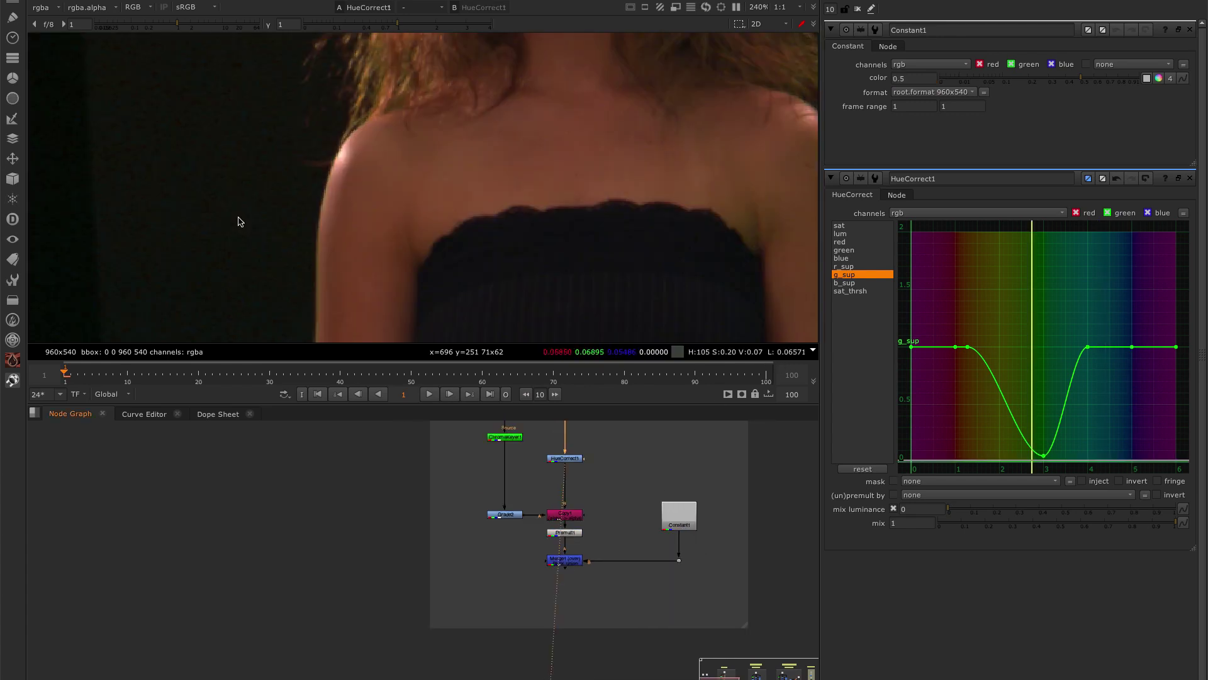
{"action": "left_click_drag", "start_coordinate": [238, 217], "coordinate": [264, 238], "text": "ctrl+shift"}
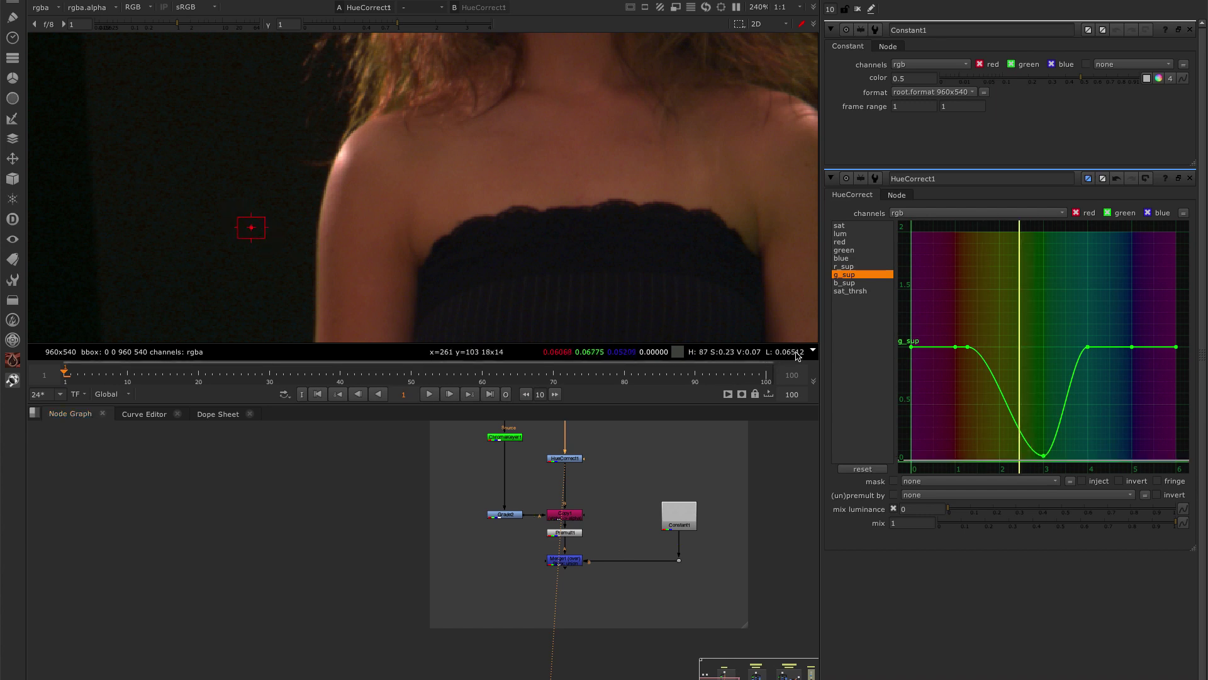
View the Merge1 composite over the grey background again to compare its shoulder edge with the sampled backdrop.
{"action": "left_click", "coordinate": [563, 560]}
{"action": "key", "text": "1"}
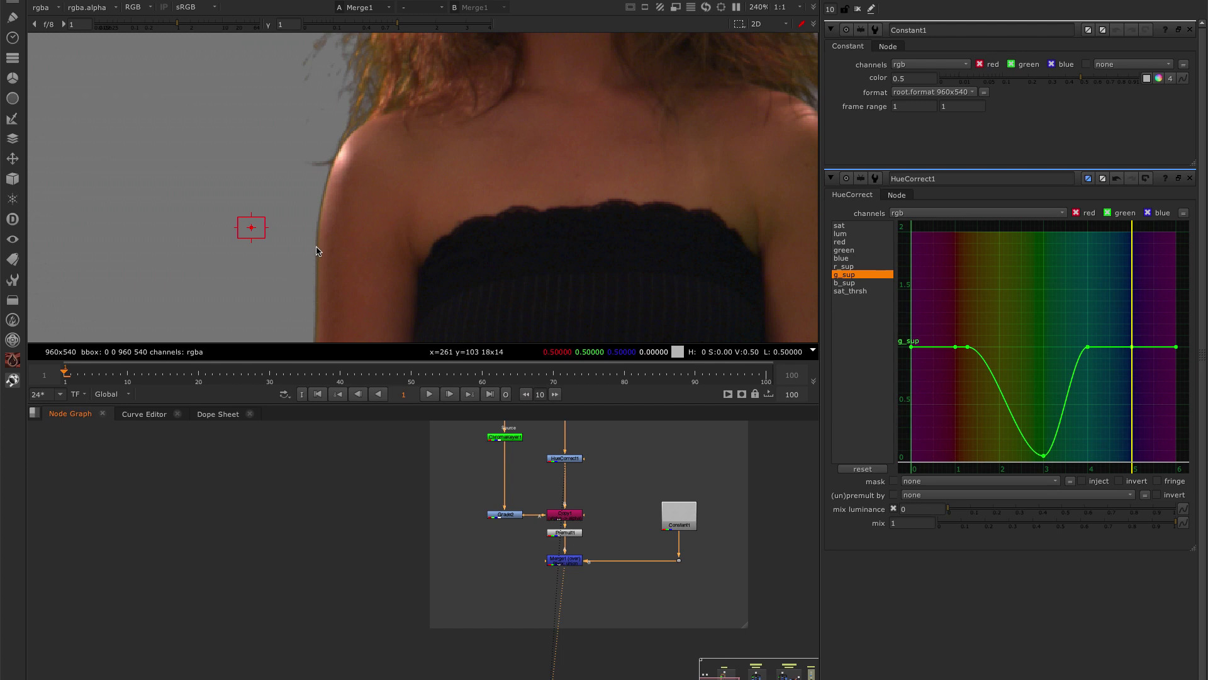
{"action": "key", "text": "f"}
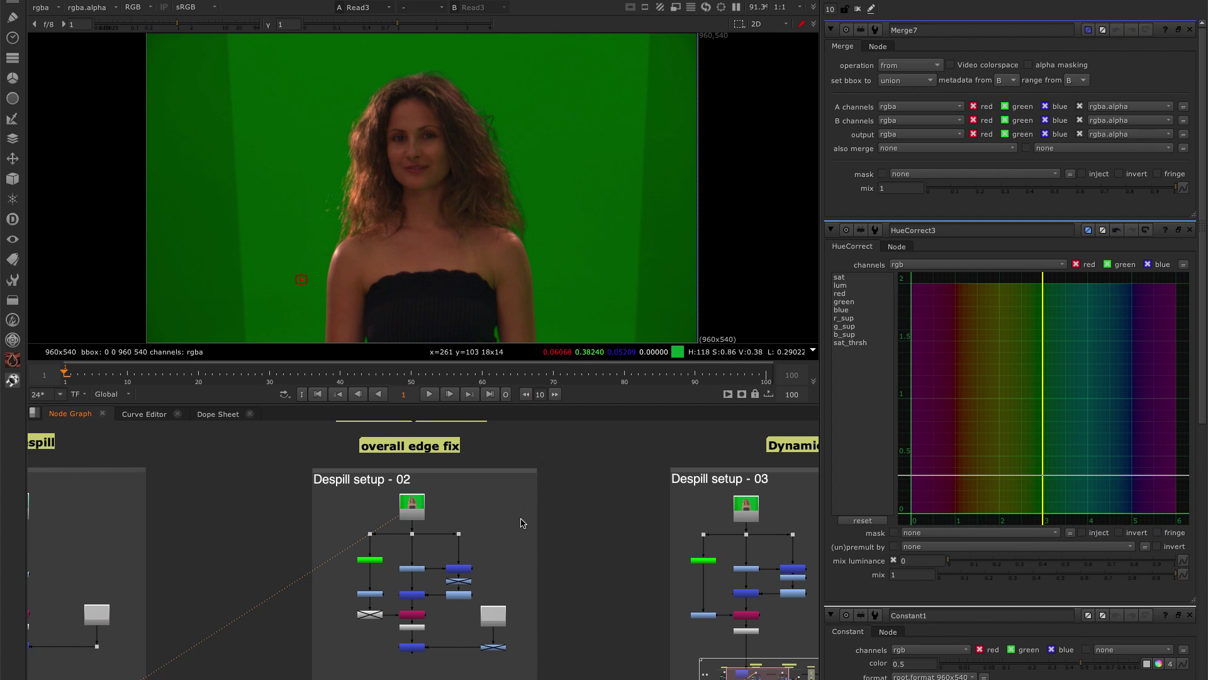
Open the properties of DespillMadness1 in the Despill Gizmos group and examine its spill area correction options.
{"action": "scroll", "coordinate": [526, 538], "scroll_direction": "down", "scroll_amount": 2}
{"action": "scroll", "coordinate": [749, 548], "scroll_direction": "up", "scroll_amount": 5}
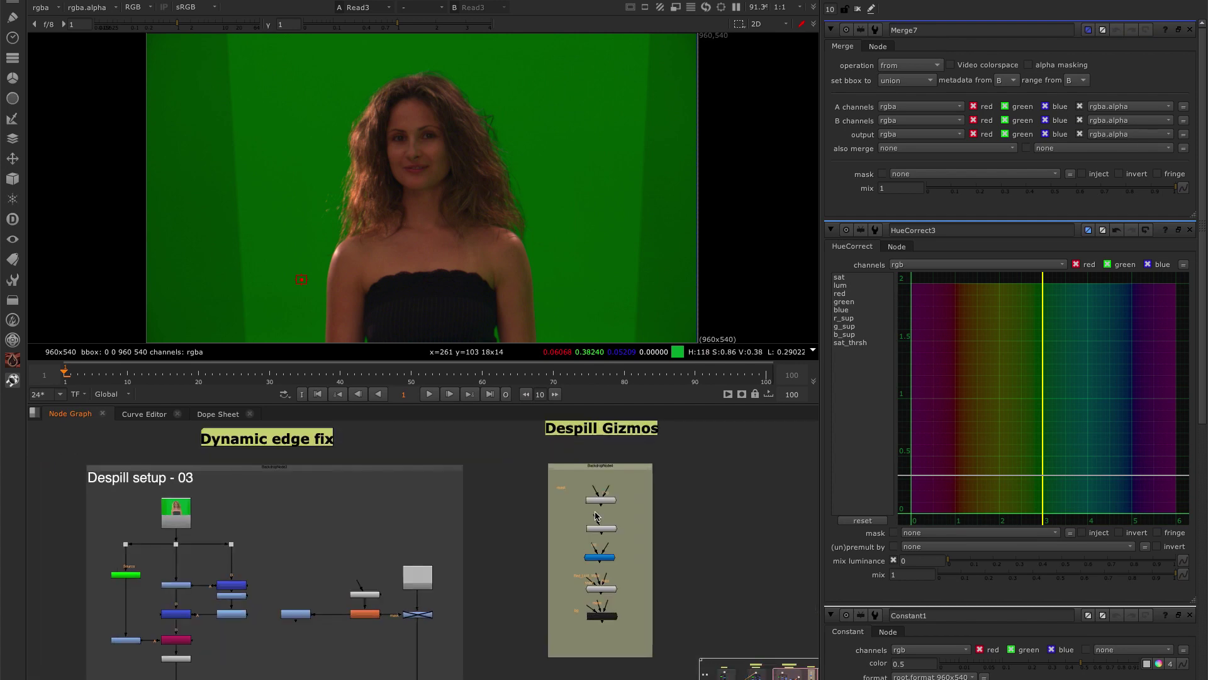
{"action": "double_click", "coordinate": [614, 498]}
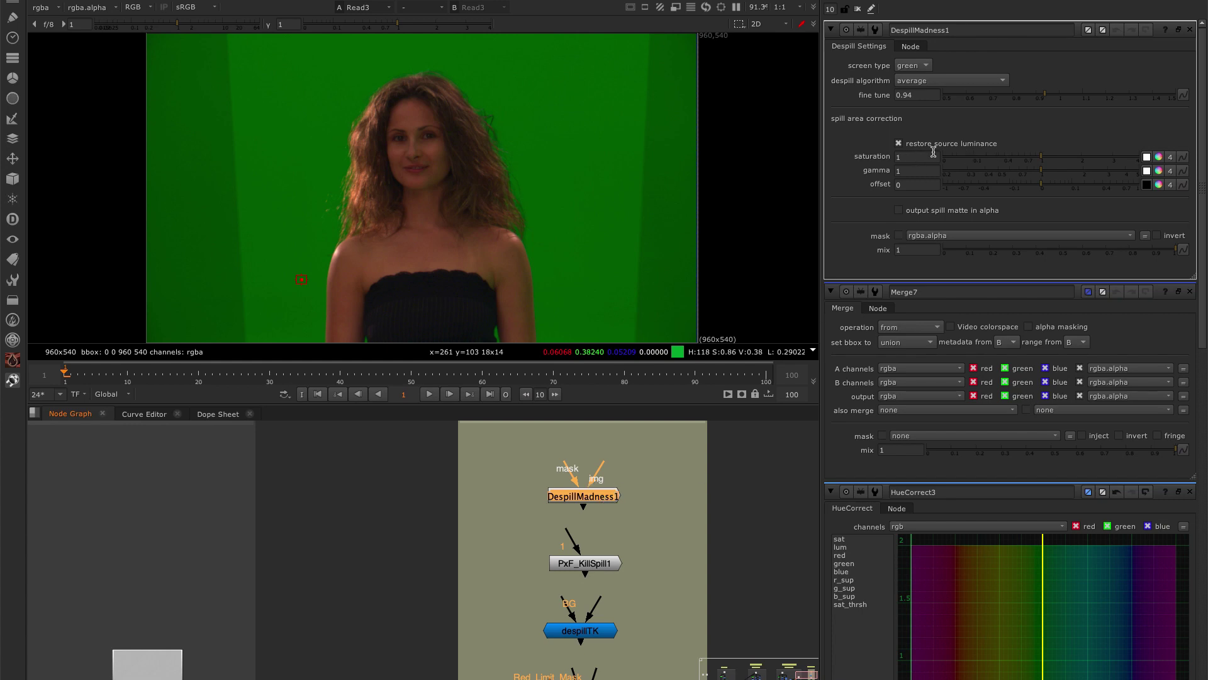
{"action": "scroll", "coordinate": [646, 563], "scroll_direction": "down", "scroll_amount": 3}
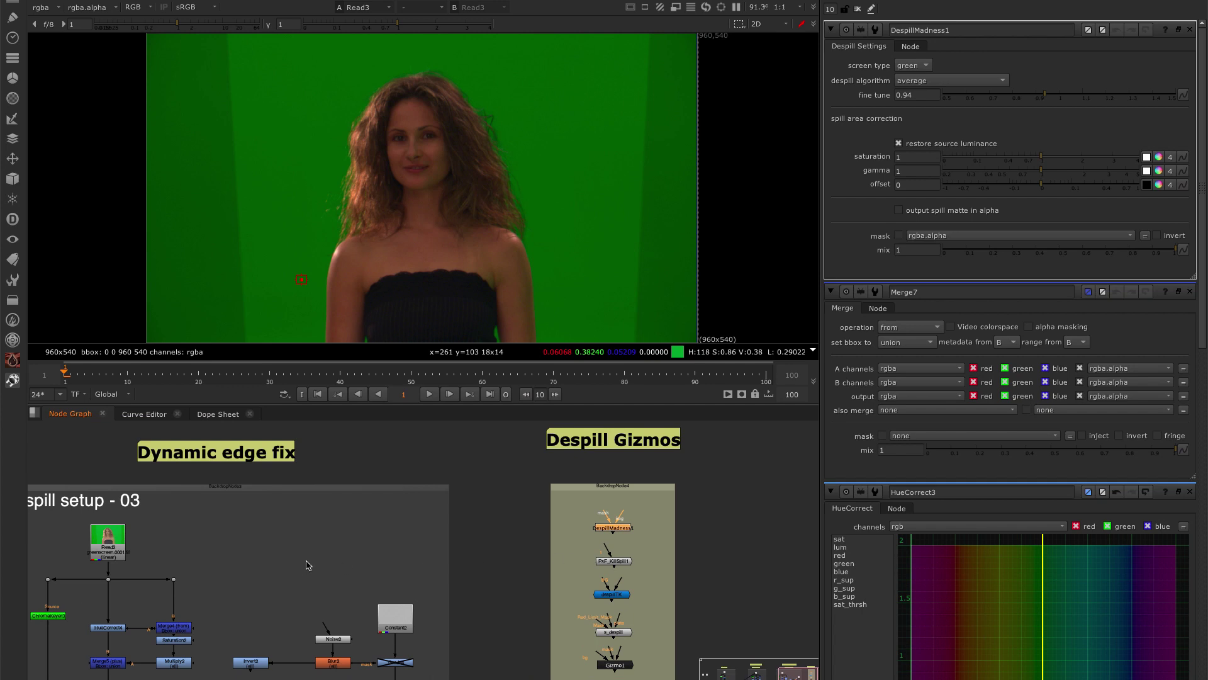
View the output of HueCorrect3 in Despill setup - 02.
{"action": "middle_click_drag", "start_coordinate": [304, 566], "coordinate": [538, 514]}
{"action": "scroll", "coordinate": [531, 515], "scroll_direction": "down", "scroll_amount": 1}
{"action": "middle_click_drag", "start_coordinate": [321, 548], "coordinate": [517, 520]}
{"action": "scroll", "coordinate": [286, 534], "scroll_direction": "up", "scroll_amount": 4}
{"action": "middle_click_drag", "start_coordinate": [277, 533], "coordinate": [344, 535]}
{"action": "double_click", "coordinate": [290, 532]}
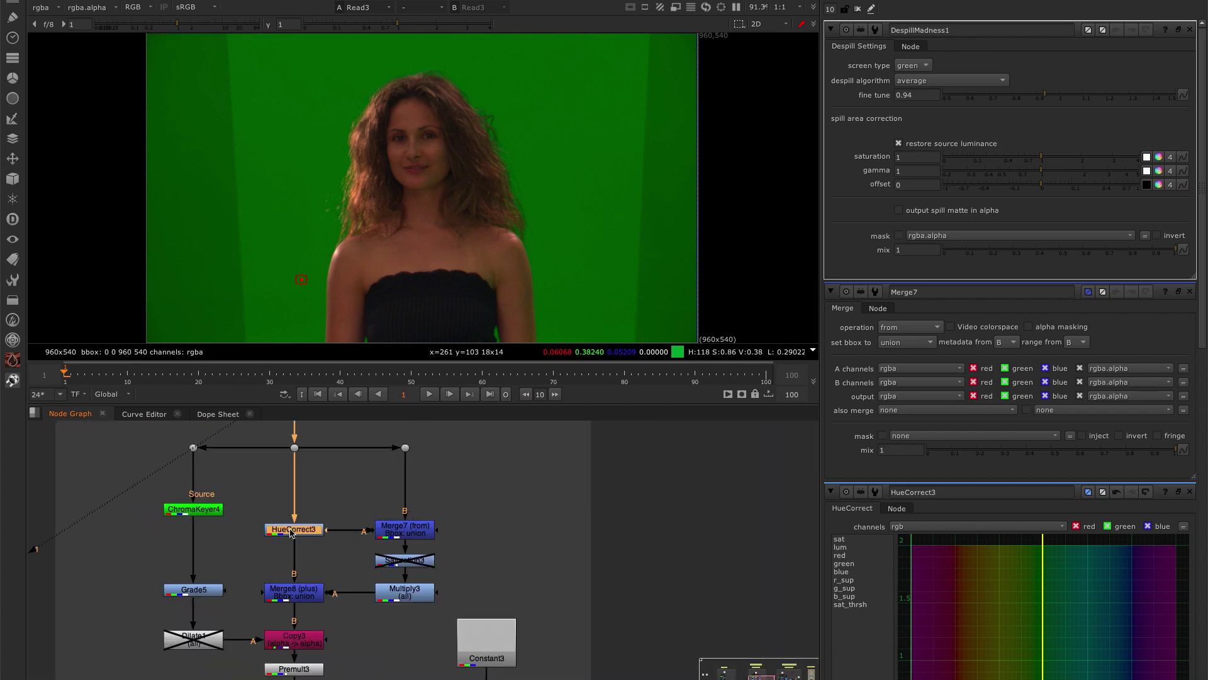
{"action": "key", "text": "1"}
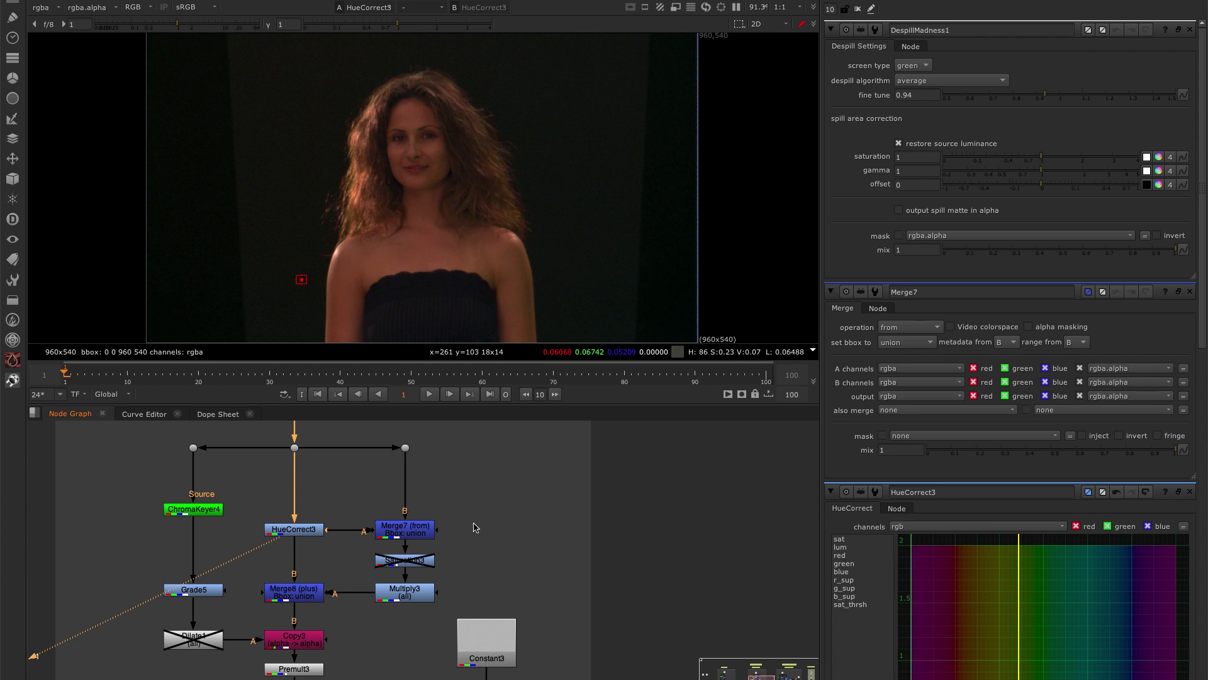
View the output of Merge7 (from) to examine the difference between the plate and HueCorrect3.
{"action": "middle_click_drag", "start_coordinate": [466, 526], "coordinate": [547, 501]}
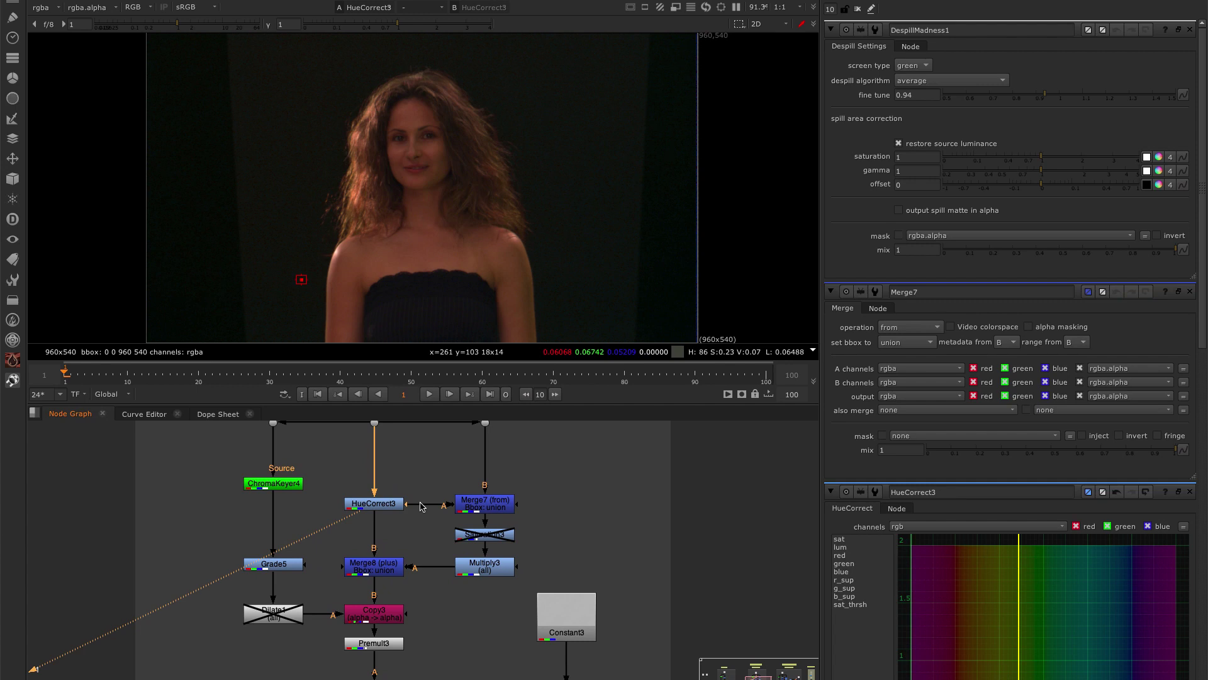
{"action": "scroll", "coordinate": [420, 506], "scroll_direction": "down", "scroll_amount": 3}
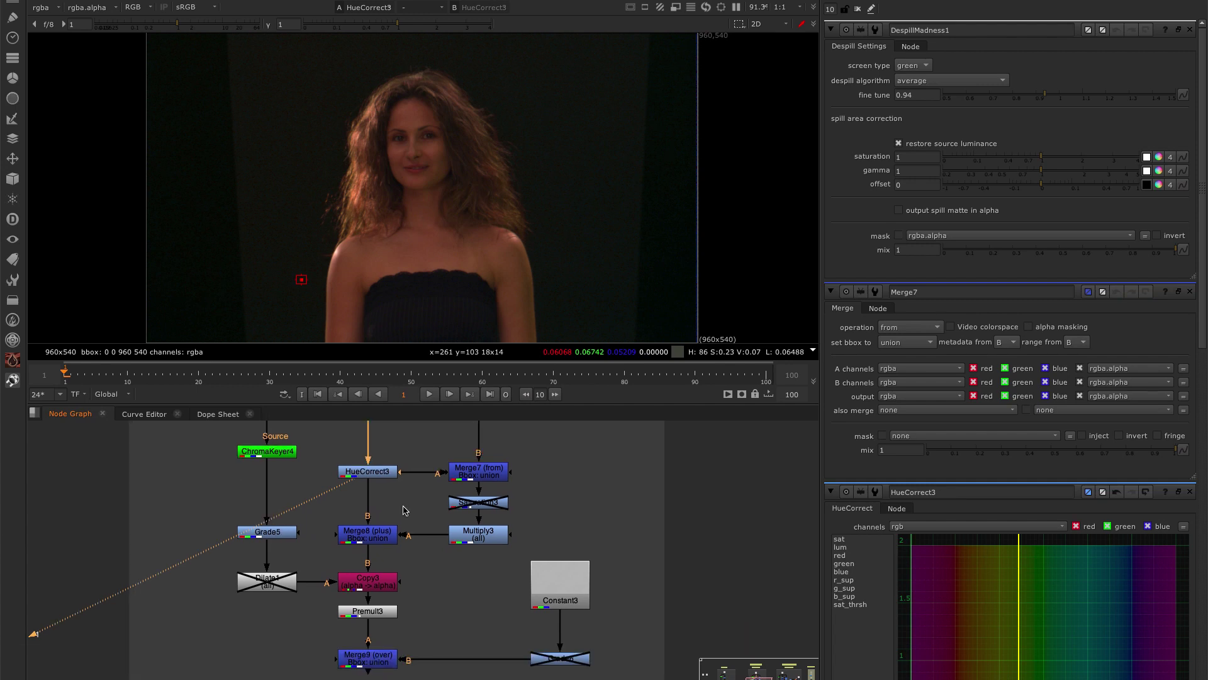
{"action": "scroll", "coordinate": [491, 494], "scroll_direction": "up", "scroll_amount": 9}
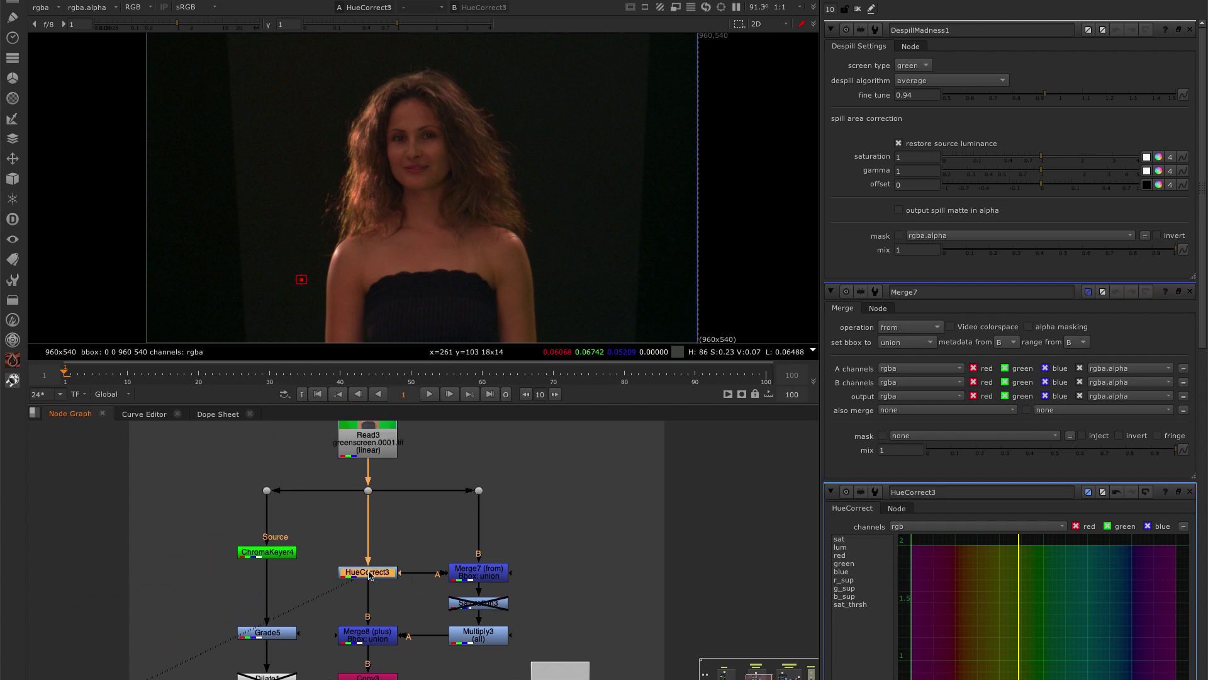
{"action": "left_click", "coordinate": [458, 574]}
{"action": "key", "text": "1"}
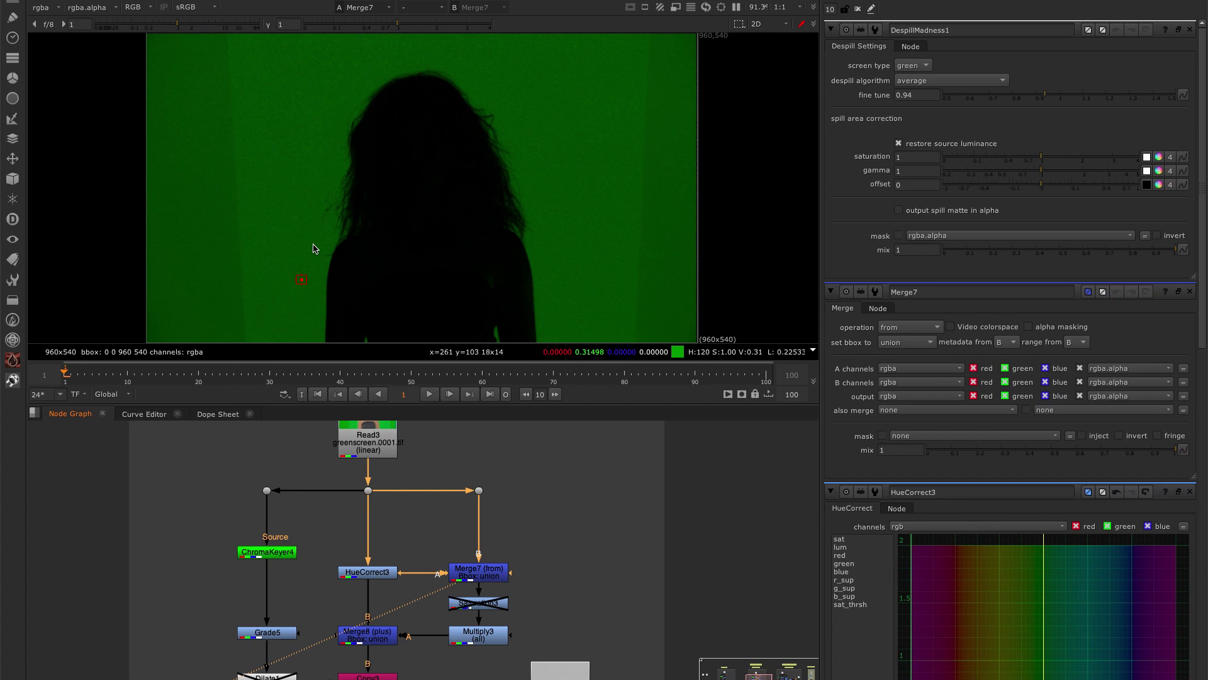
View the output of Merge8 (plus) and the Merge9 composite over the grey background.
{"action": "middle_click_drag", "start_coordinate": [467, 508], "coordinate": [489, 448]}
{"action": "left_click", "coordinate": [411, 580]}
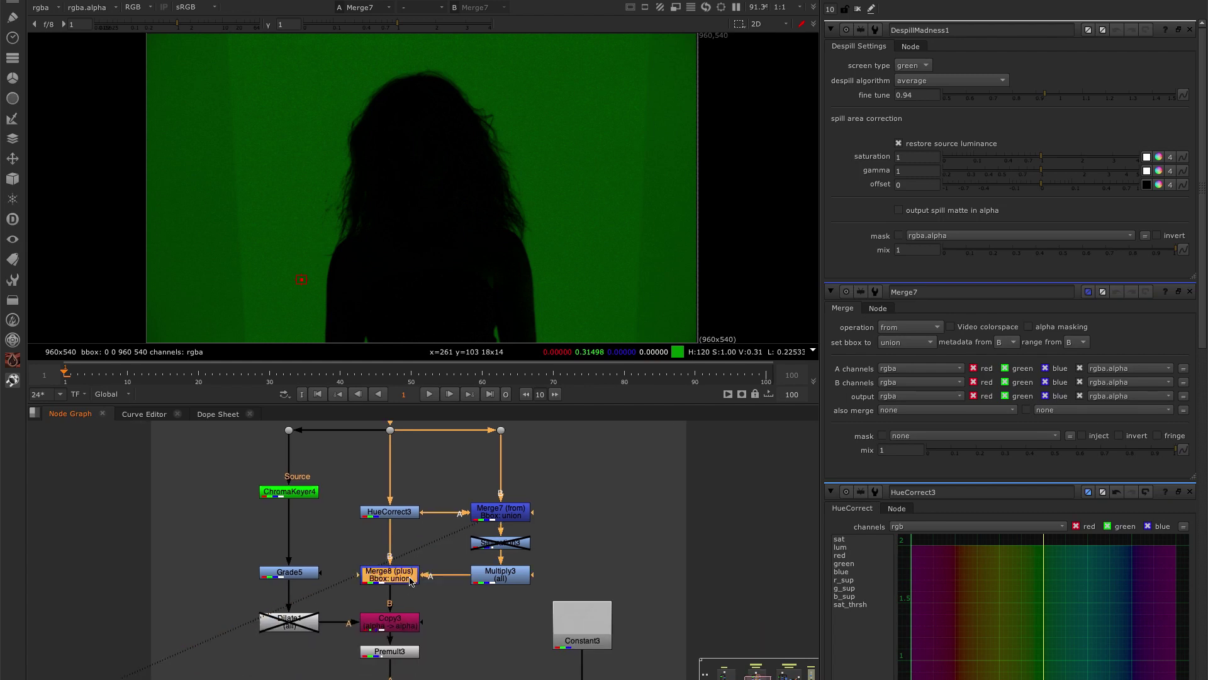
{"action": "key", "text": "1"}
{"action": "middle_click_drag", "start_coordinate": [455, 587], "coordinate": [462, 493]}
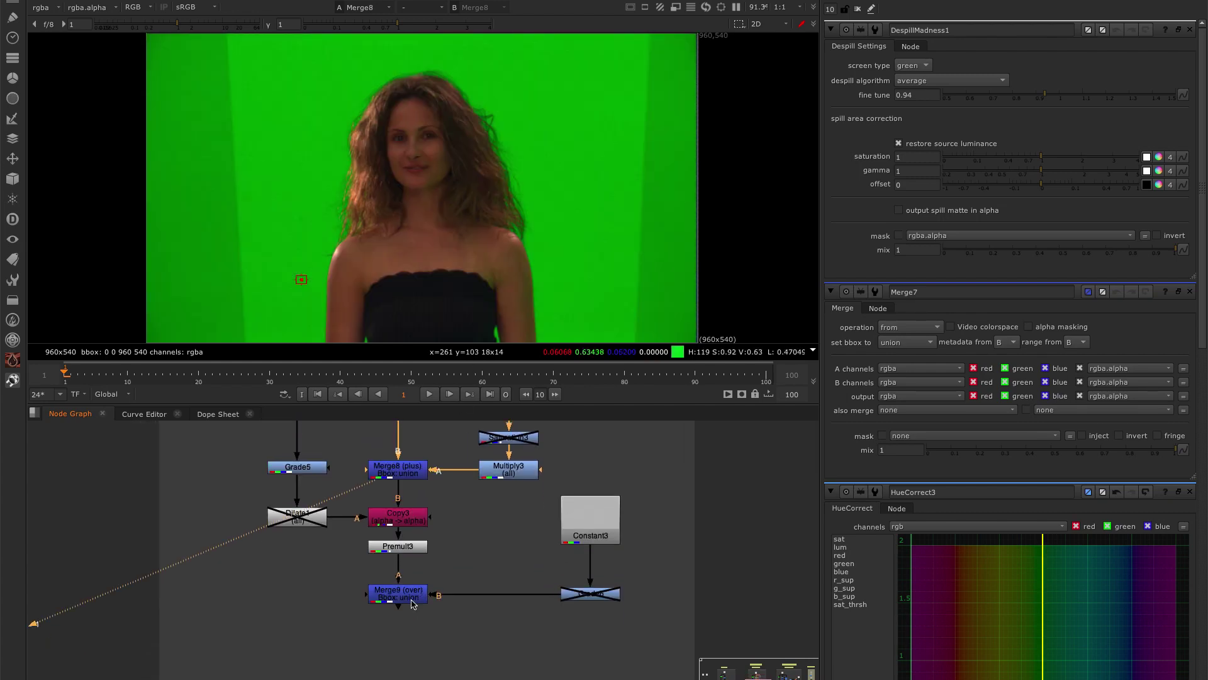
{"action": "left_click", "coordinate": [414, 603]}
{"action": "key", "text": "1"}
{"action": "scroll", "coordinate": [334, 220], "scroll_direction": "up", "scroll_amount": 1}
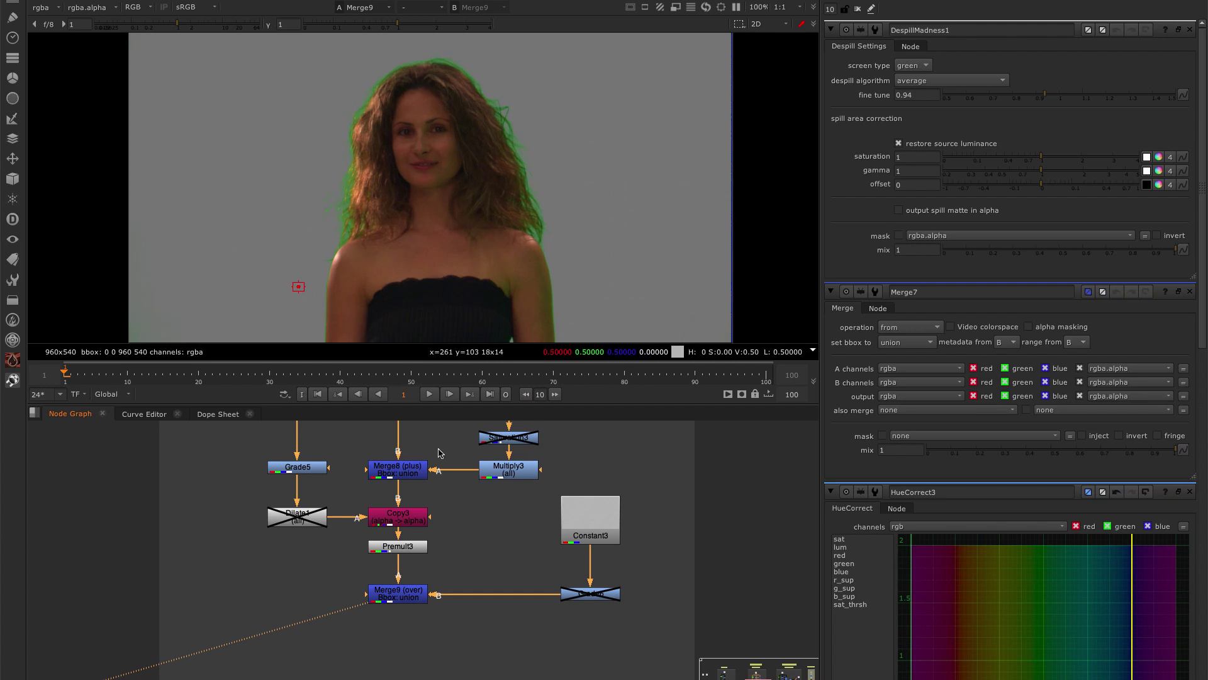
Toggle Merge8 off and on repeatedly to compare the composite with and without the spill difference added back.
{"action": "middle_click_drag", "start_coordinate": [439, 452], "coordinate": [441, 550]}
{"action": "left_click", "coordinate": [420, 572]}
{"action": "key", "text": "d"}
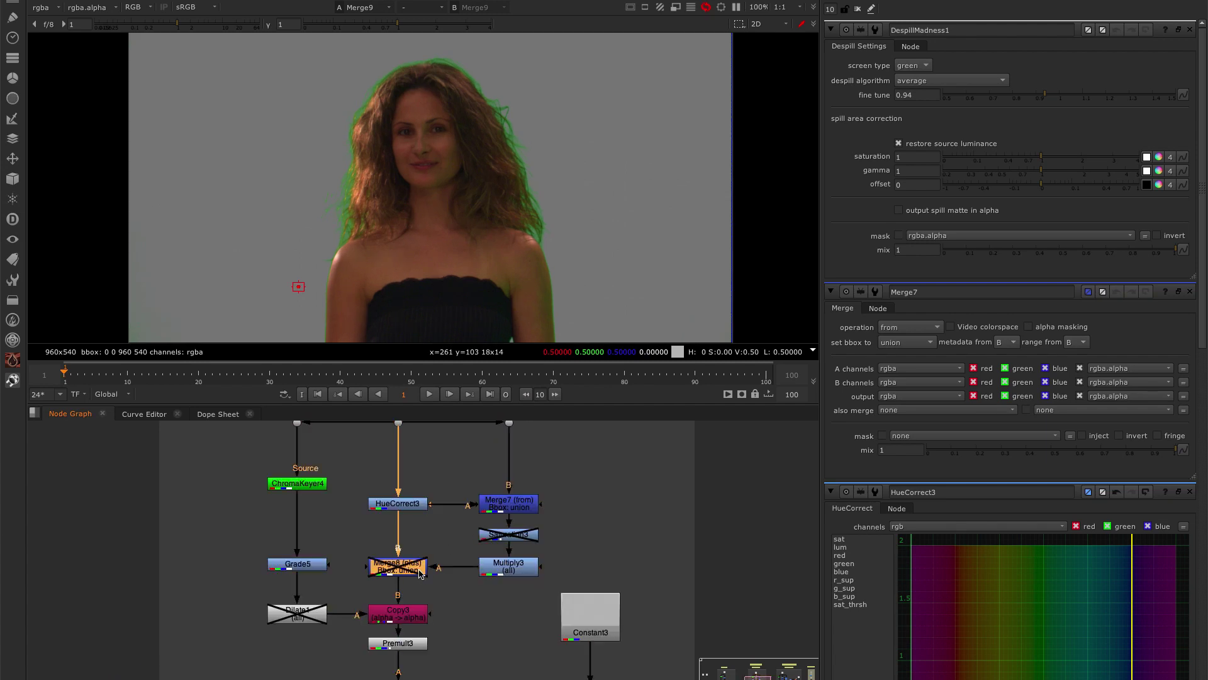
{"action": "key", "text": "d"}
{"action": "key", "text": "d"}
{"action": "key", "text": "d"}
{"action": "key", "text": "d"}
{"action": "key", "text": "d"}
{"action": "key", "text": "d"}
{"action": "key", "text": "d"}
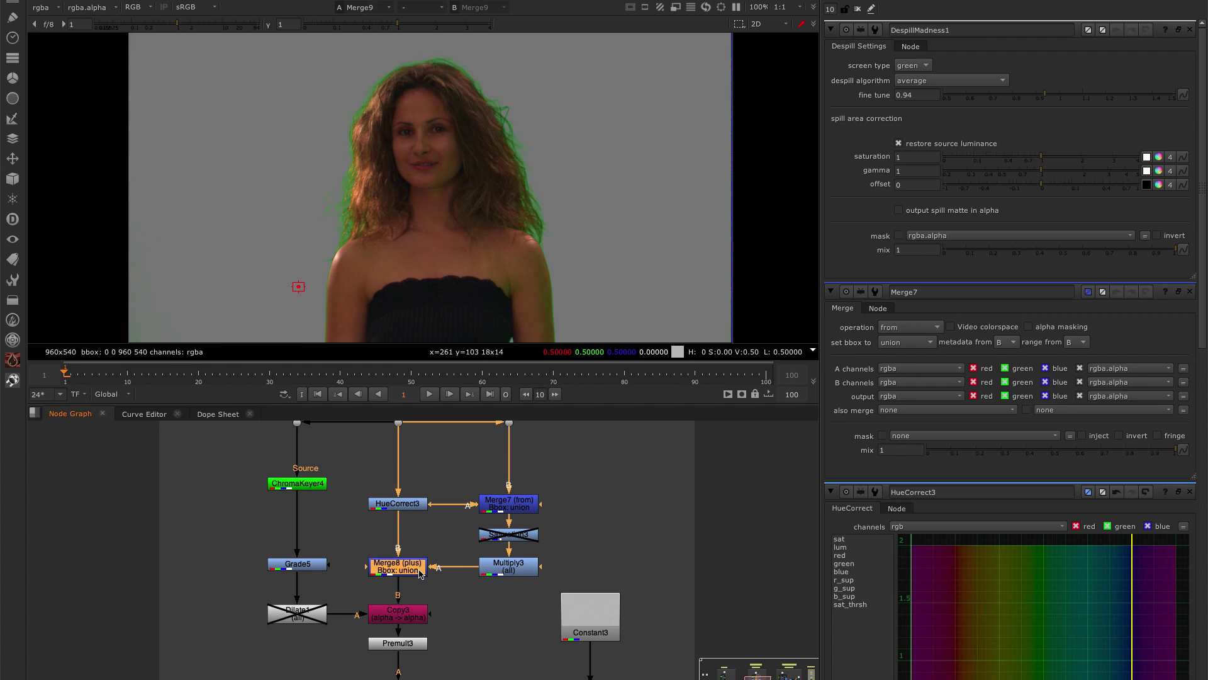
Enable Saturation3 below Merge7, comparing its output with Merge7's and checking its properties before closing all open node properties.
{"action": "left_click", "coordinate": [516, 504]}
{"action": "key", "text": "1"}
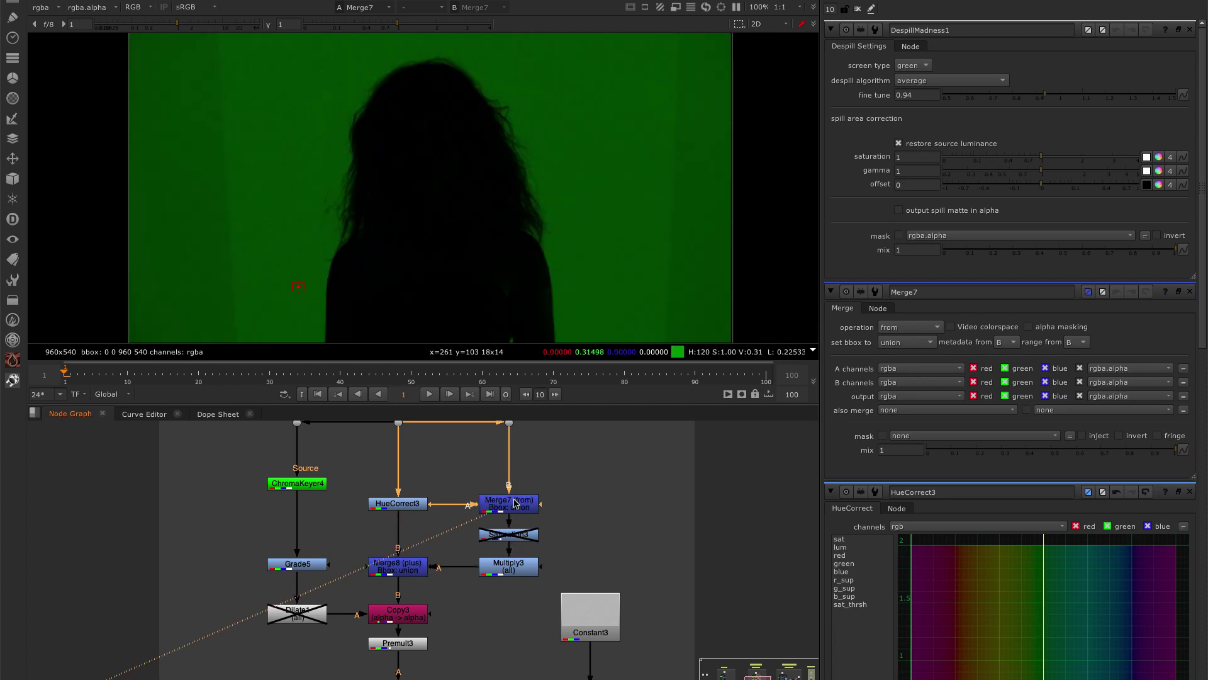
{"action": "left_click", "coordinate": [527, 541]}
{"action": "key", "text": "1"}
{"action": "key", "text": "d"}
{"action": "double_click", "coordinate": [528, 536]}
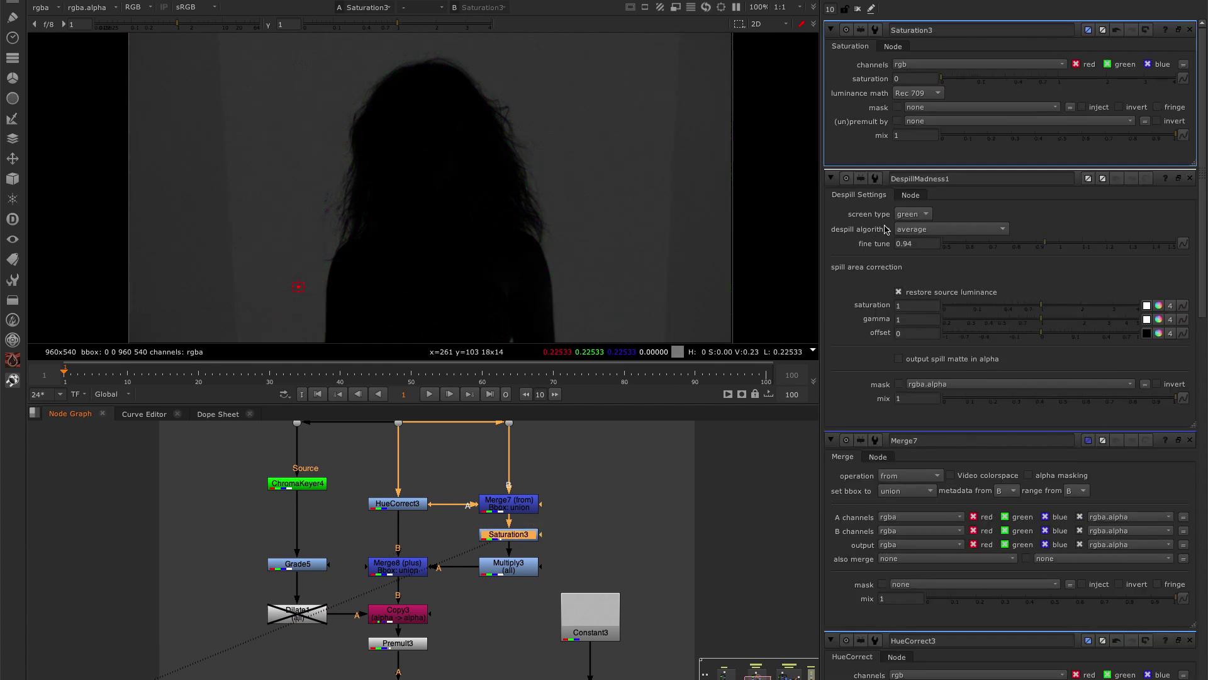
{"action": "left_click", "coordinate": [857, 9]}
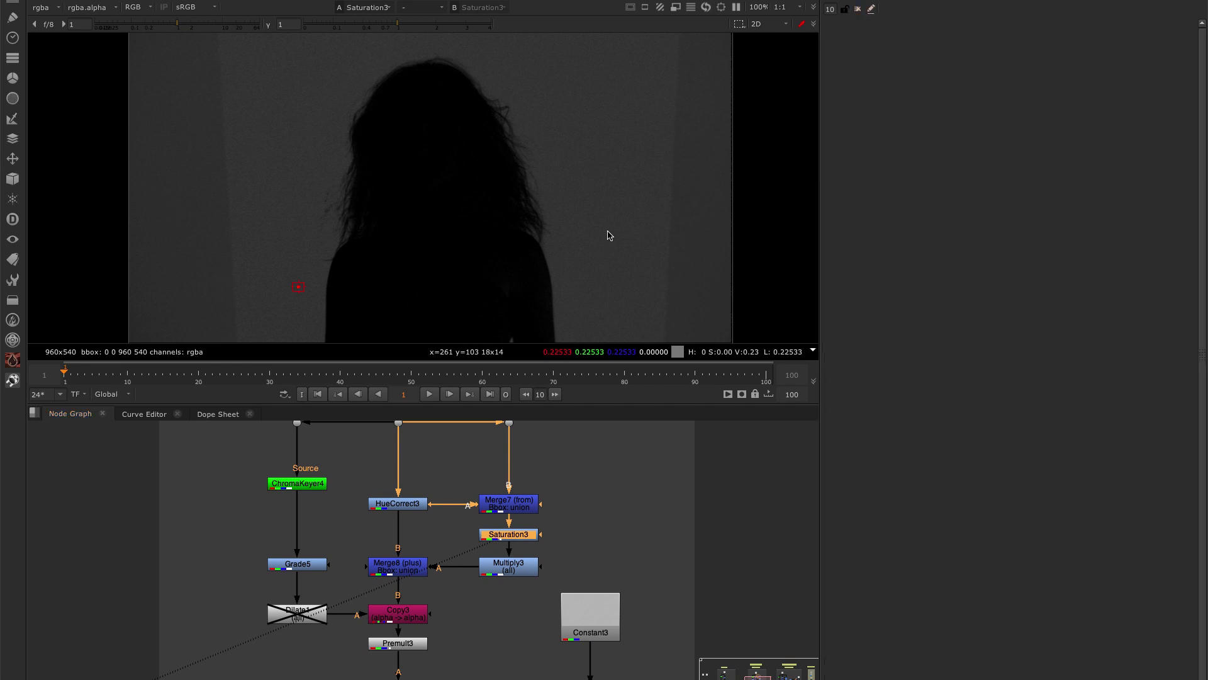
Open the Multiply3 properties, disable that node and view the result of Merge8.
{"action": "double_click", "coordinate": [494, 572]}
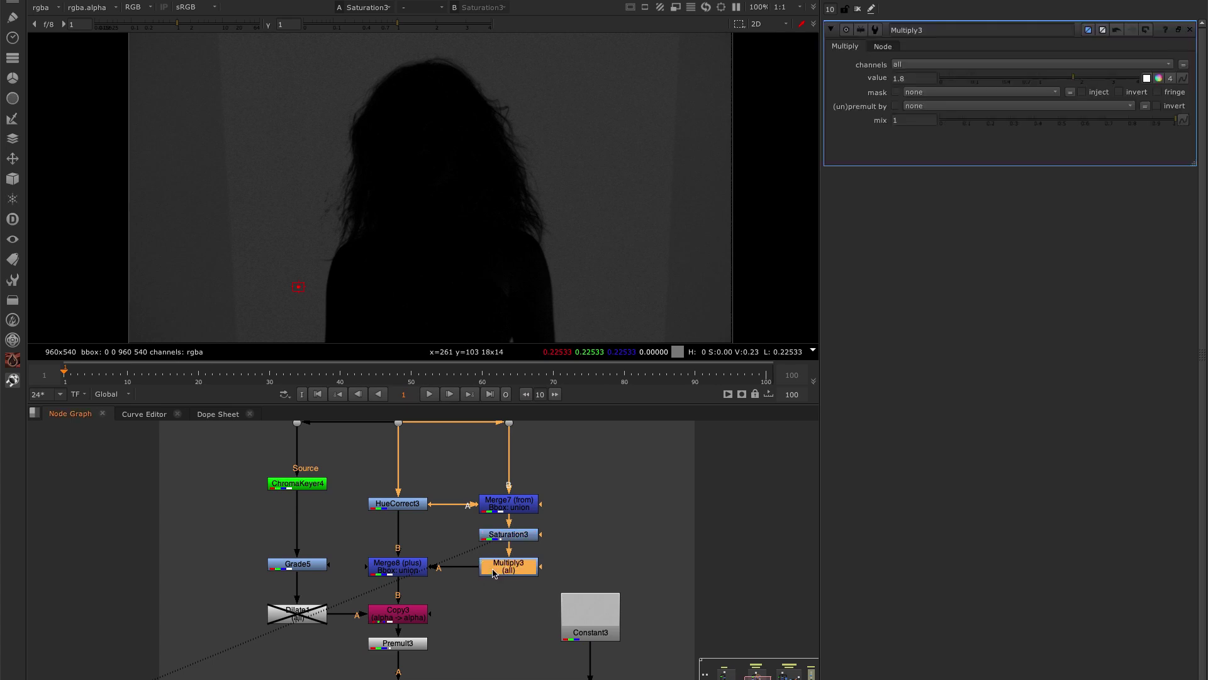
{"action": "key", "text": "d"}
{"action": "left_click", "coordinate": [412, 570]}
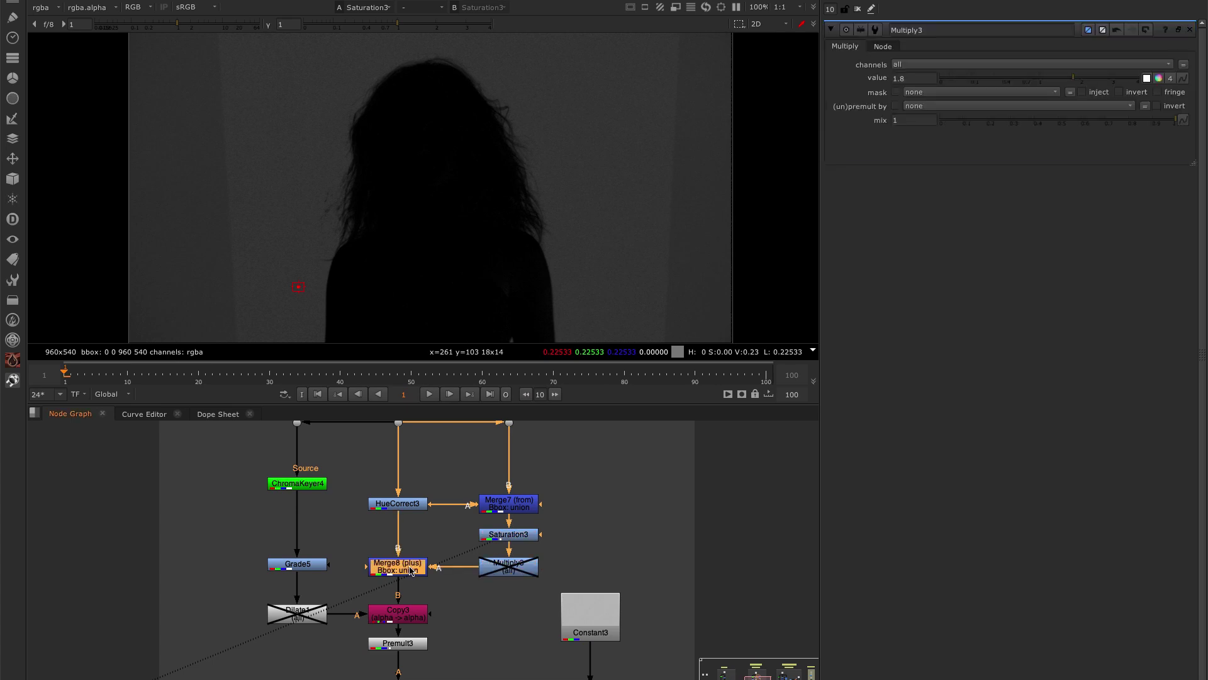
{"action": "key", "text": "1"}
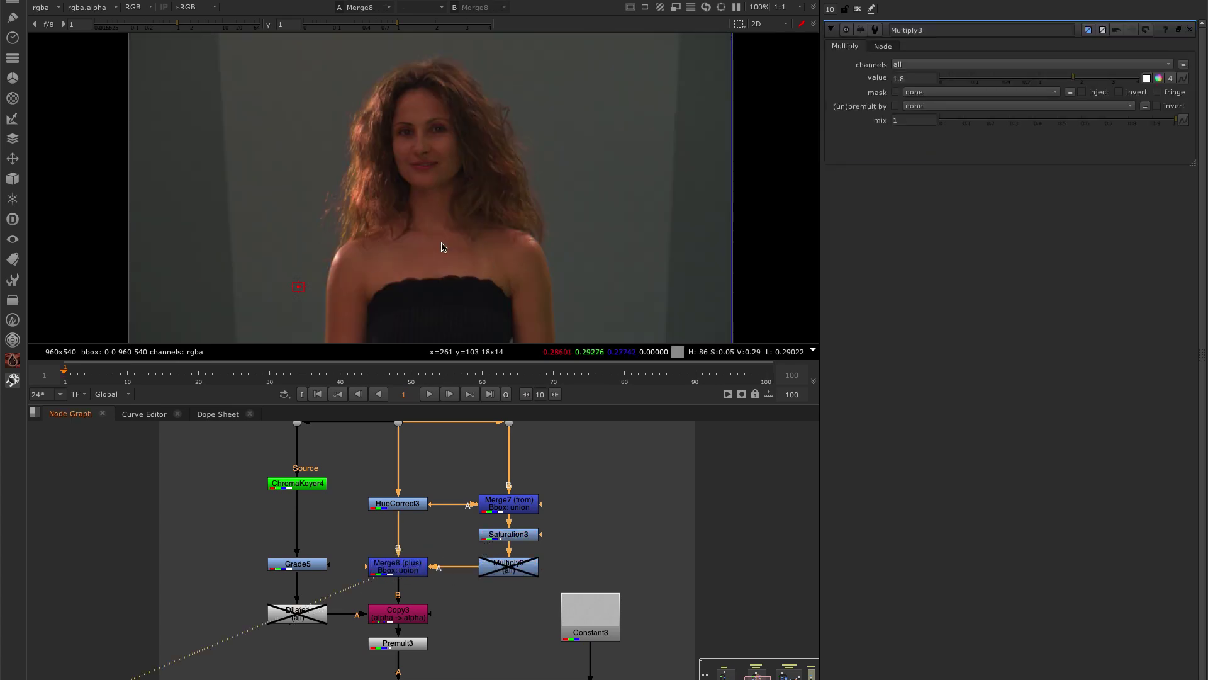
Compare the HueCorrect3 output with the Merge8 output to examine the restored luminance.
{"action": "left_click", "coordinate": [411, 572]}
{"action": "left_click", "coordinate": [410, 507]}
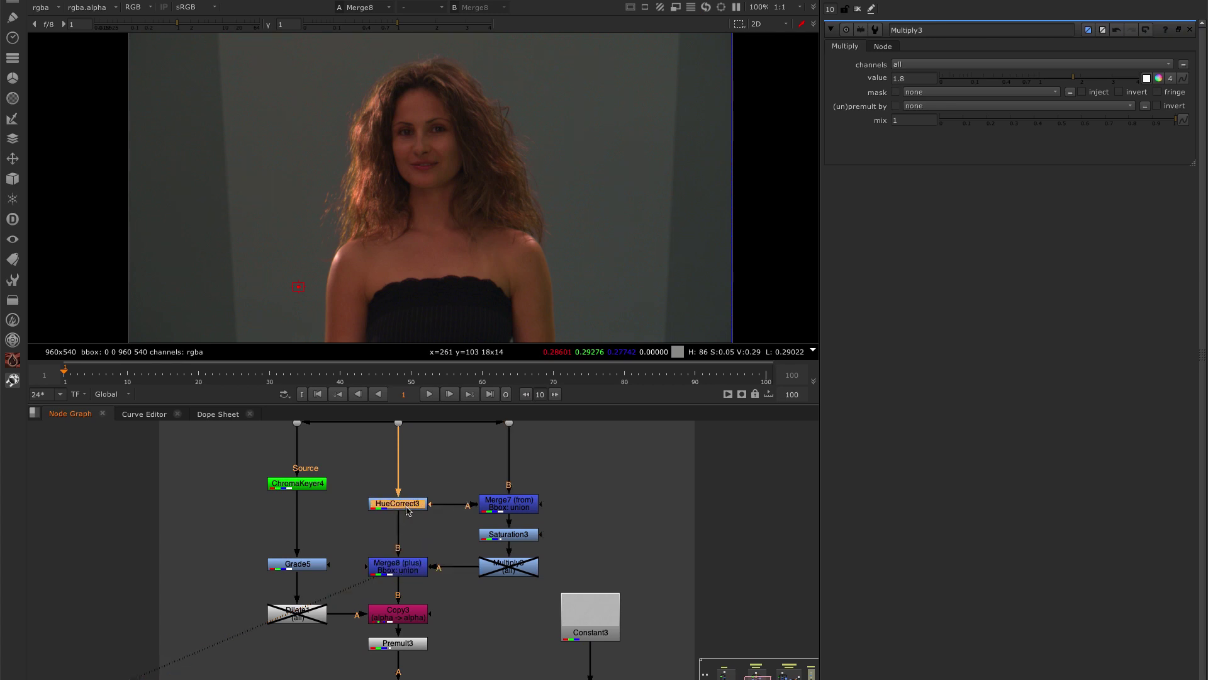
{"action": "key", "text": "1"}
{"action": "left_click", "coordinate": [411, 570]}
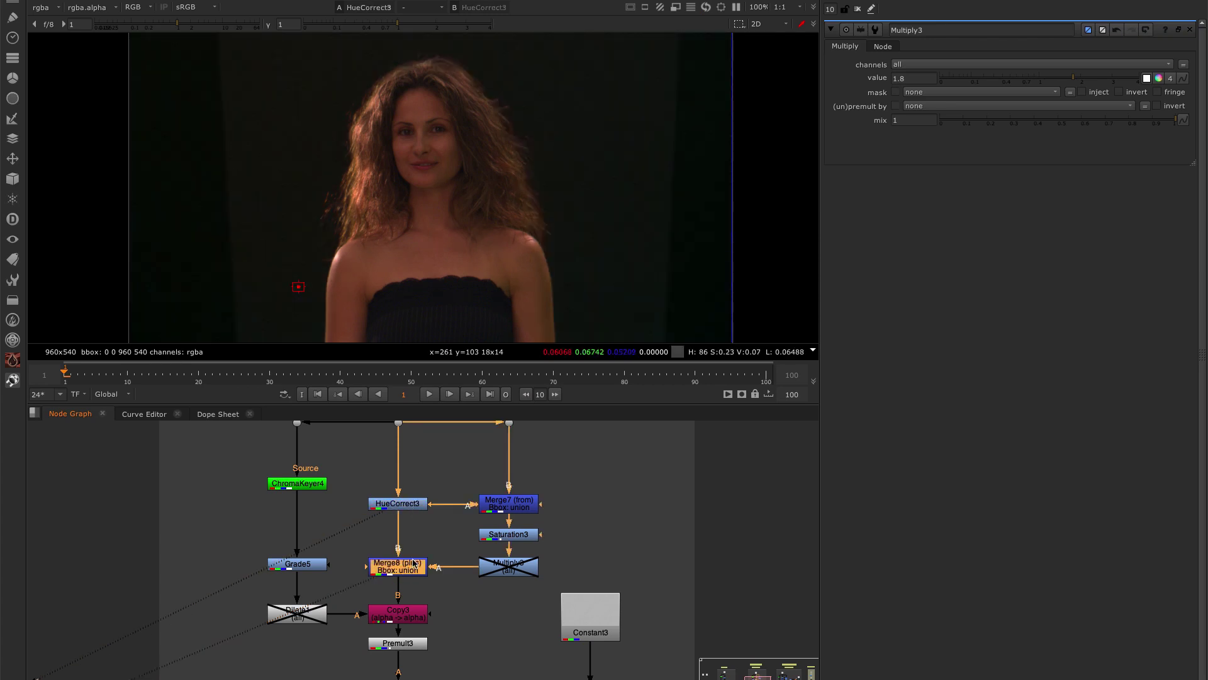
{"action": "key", "text": "1"}
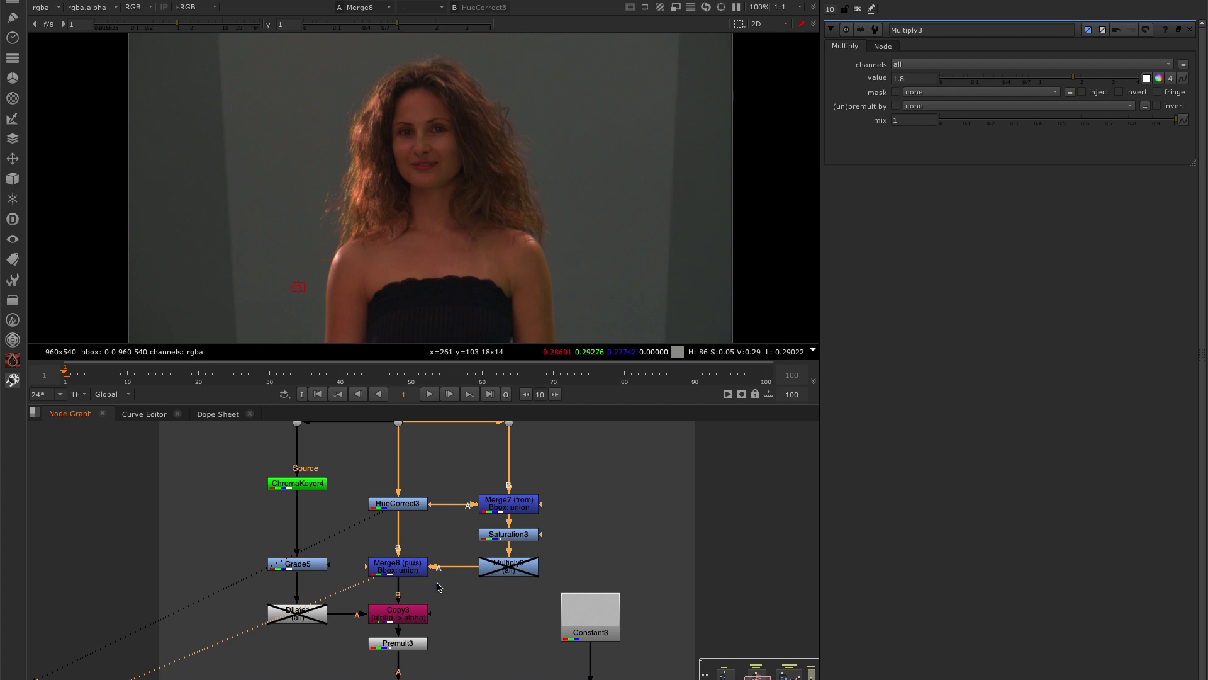
View the Merge9 composite and toggle Merge8 off and on to compare the hair edges, leaving Merge8 enabled.
{"action": "middle_click_drag", "start_coordinate": [445, 600], "coordinate": [460, 475]}
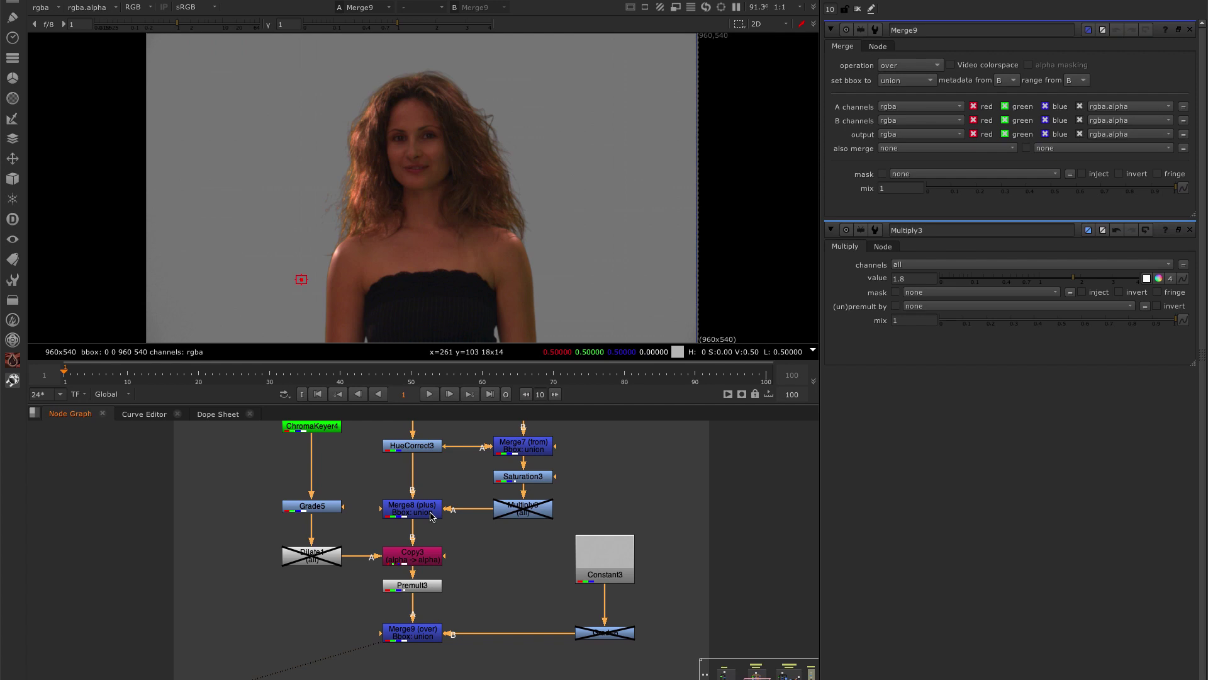
{"action": "left_click", "coordinate": [431, 516]}
{"action": "key", "text": "d"}
{"action": "scroll", "coordinate": [324, 195], "scroll_direction": "up", "scroll_amount": 3}
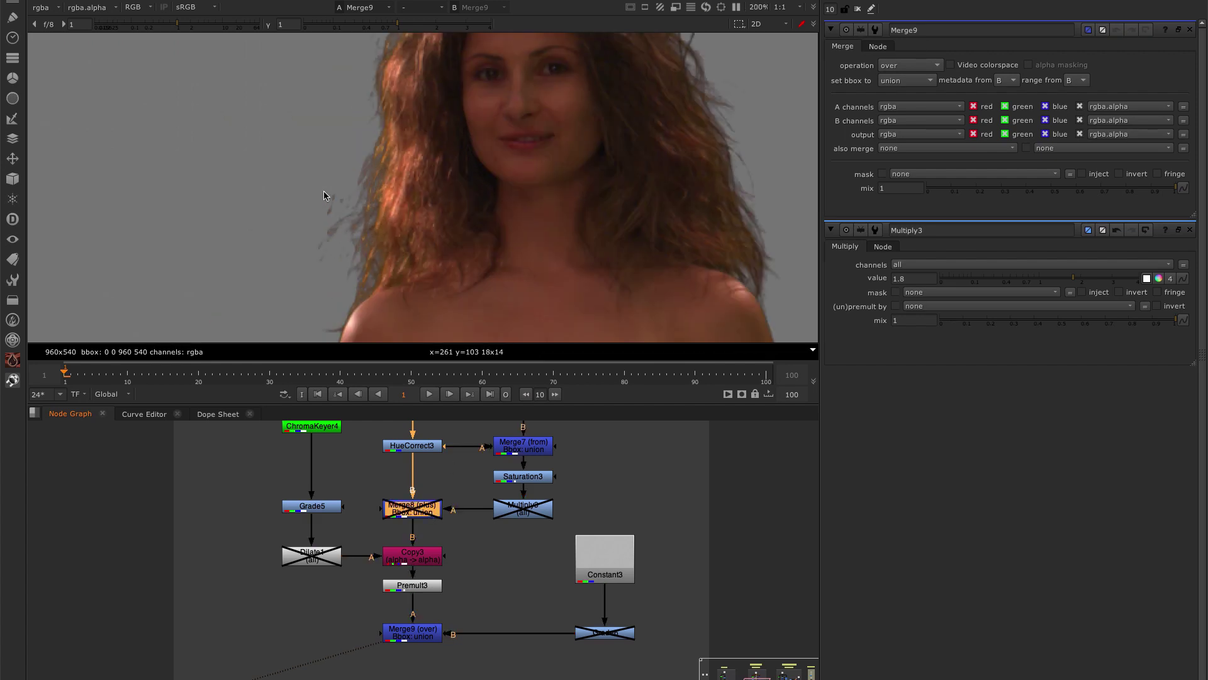
{"action": "key", "text": "d"}
{"action": "key", "text": "d"}
{"action": "key", "text": "d"}
{"action": "key", "text": "d"}
{"action": "key", "text": "d"}
{"action": "key", "text": "d"}
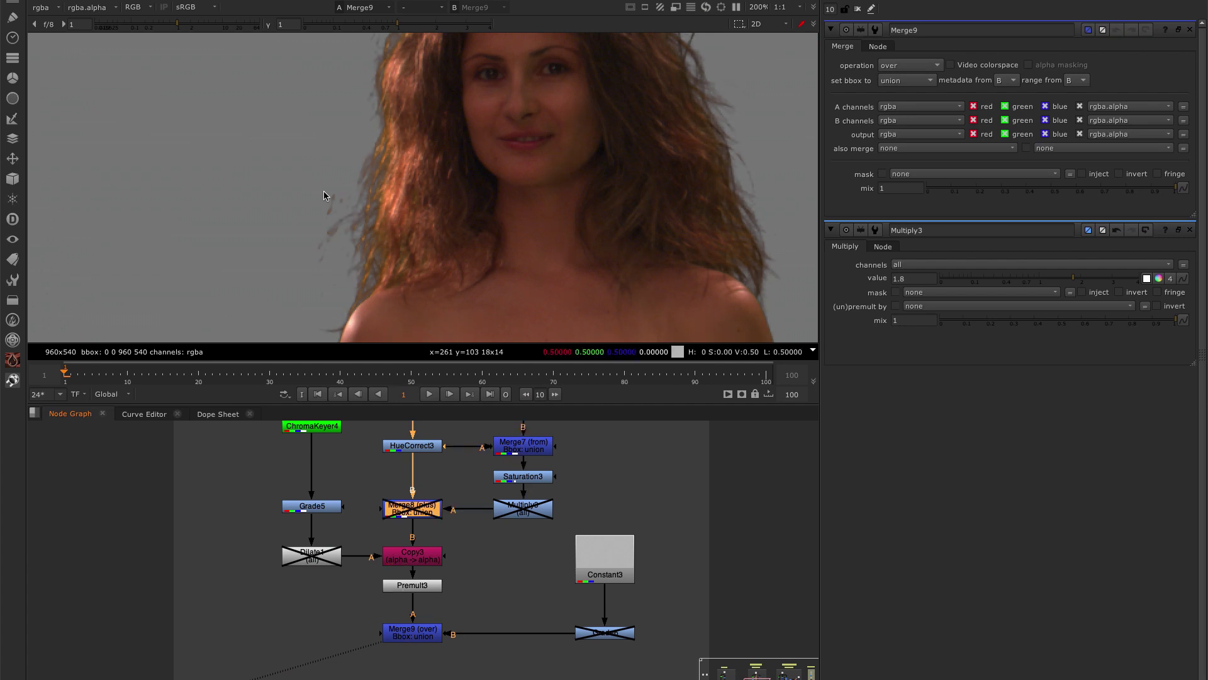
{"action": "key", "text": "d"}
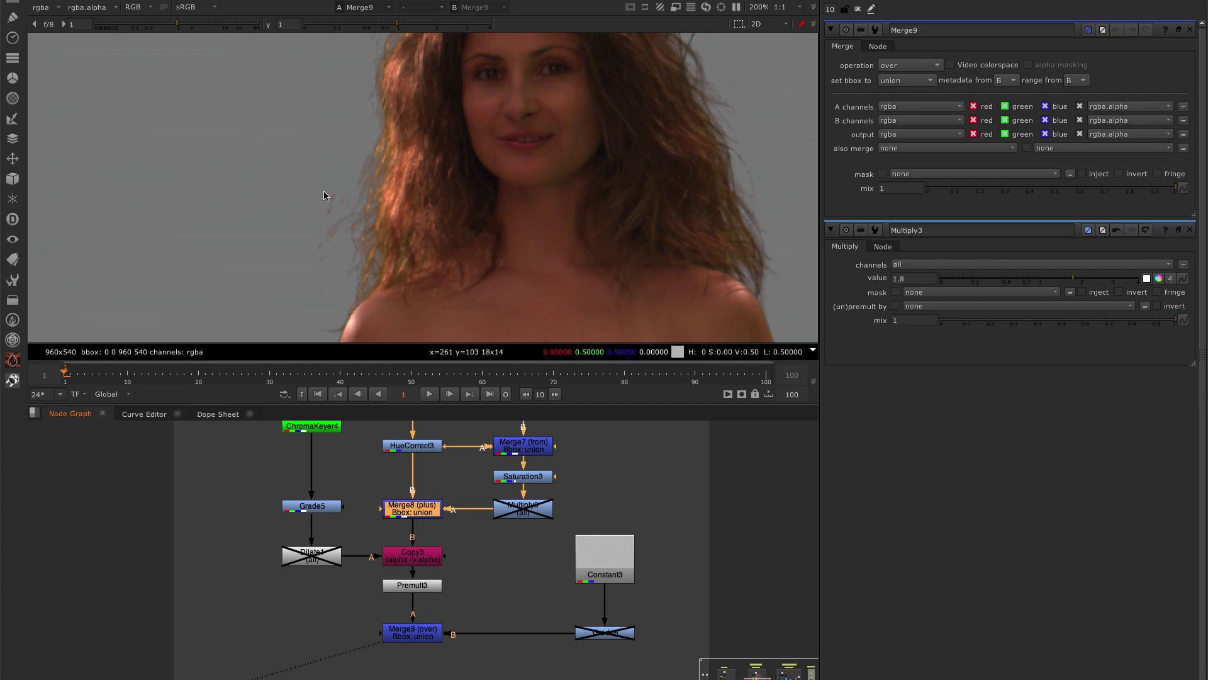
{"action": "key", "text": "d"}
{"action": "key", "text": "d"}
Examine the woman's shoulder and arm edges in the Merge9 composite up close in the full-size viewer.
{"action": "scroll", "coordinate": [338, 210], "scroll_direction": "up", "scroll_amount": 1}
{"action": "middle_click_drag", "start_coordinate": [354, 233], "coordinate": [380, 115]}
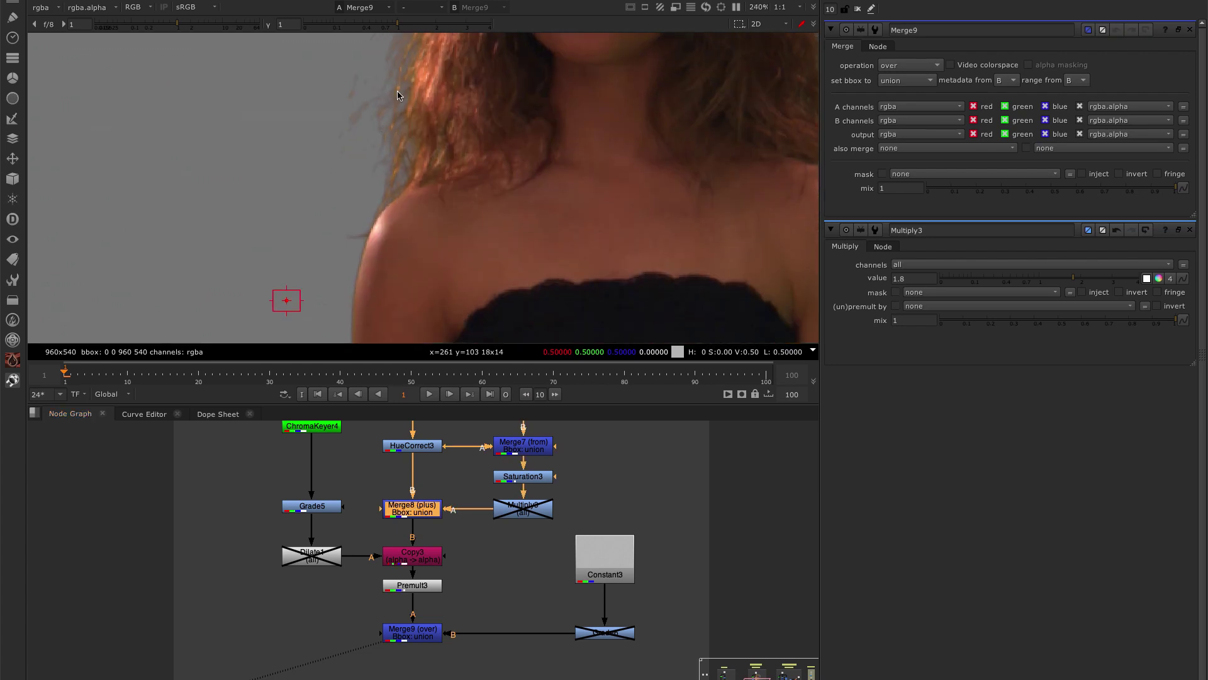
{"action": "middle_click_drag", "start_coordinate": [380, 216], "coordinate": [390, 99]}
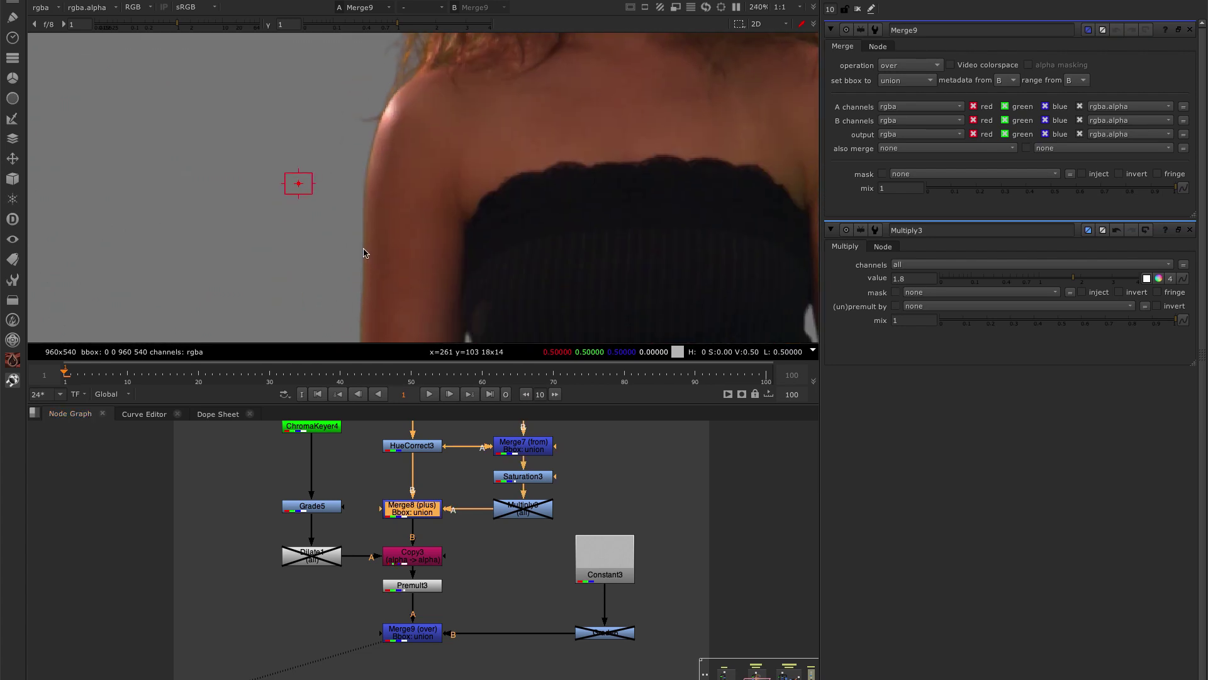
{"action": "scroll", "coordinate": [367, 155], "scroll_direction": "up", "scroll_amount": 4}
{"action": "key", "text": "space"}
{"action": "scroll", "coordinate": [389, 294], "scroll_direction": "down", "scroll_amount": 2}
{"action": "middle_click_drag", "start_coordinate": [385, 413], "coordinate": [426, 271]}
{"action": "scroll", "coordinate": [380, 388], "scroll_direction": "up", "scroll_amount": 4}
{"action": "scroll", "coordinate": [402, 252], "scroll_direction": "down", "scroll_amount": 5}
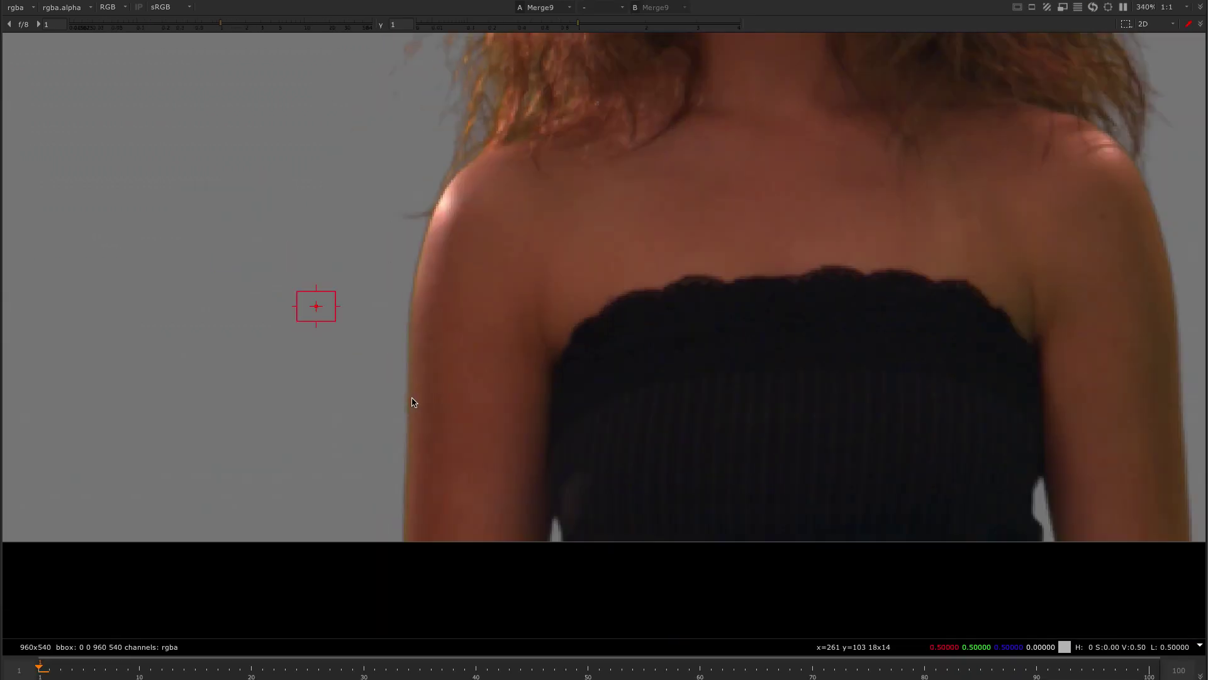
{"action": "scroll", "coordinate": [730, 366], "scroll_direction": "up", "scroll_amount": 5}
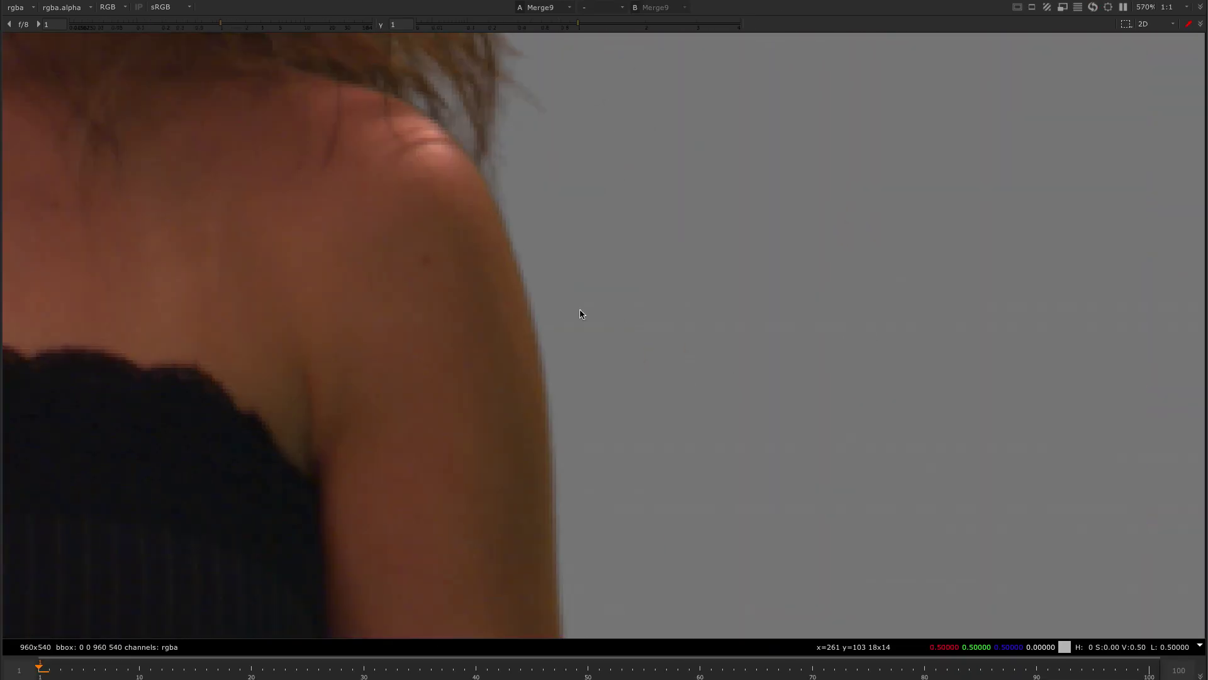
Examine the woman's arm and hair edges in the full-size Merge9 composite, both up close and with the whole frame visible.
{"action": "scroll", "coordinate": [520, 162], "scroll_direction": "down", "scroll_amount": 4}
{"action": "scroll", "coordinate": [520, 161], "scroll_direction": "up", "scroll_amount": 1}
{"action": "scroll", "coordinate": [202, 302], "scroll_direction": "up", "scroll_amount": 4}
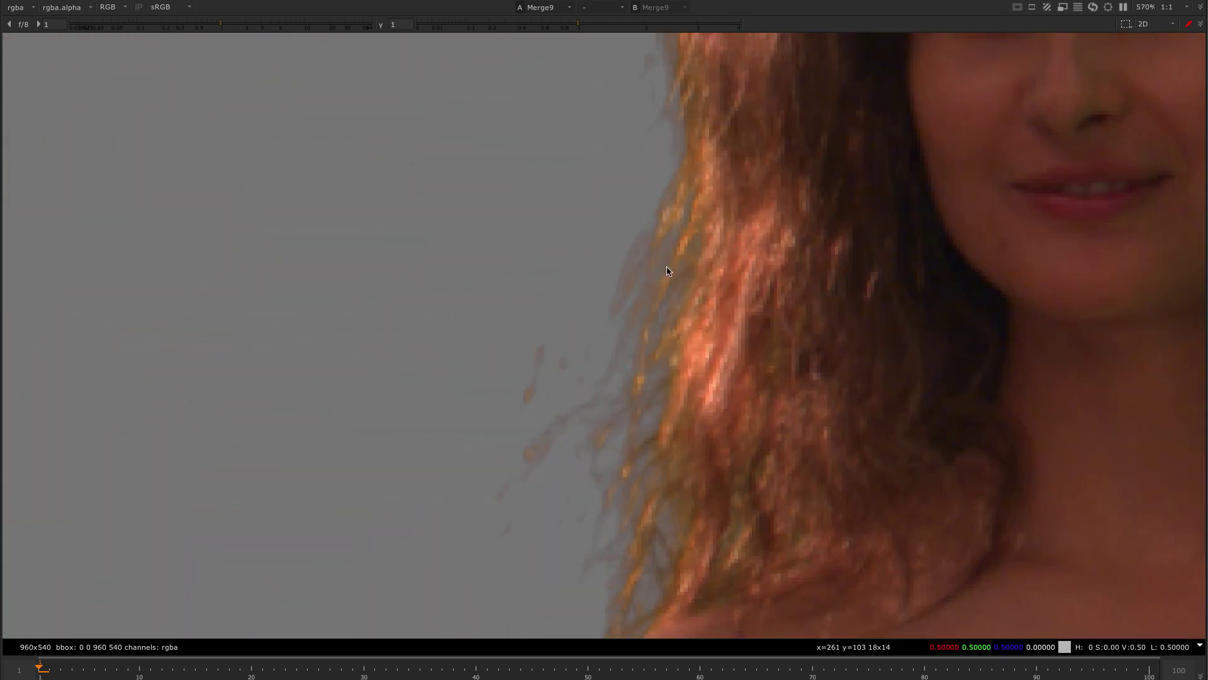
{"action": "scroll", "coordinate": [484, 270], "scroll_direction": "down", "scroll_amount": 1}
{"action": "key", "text": "h"}
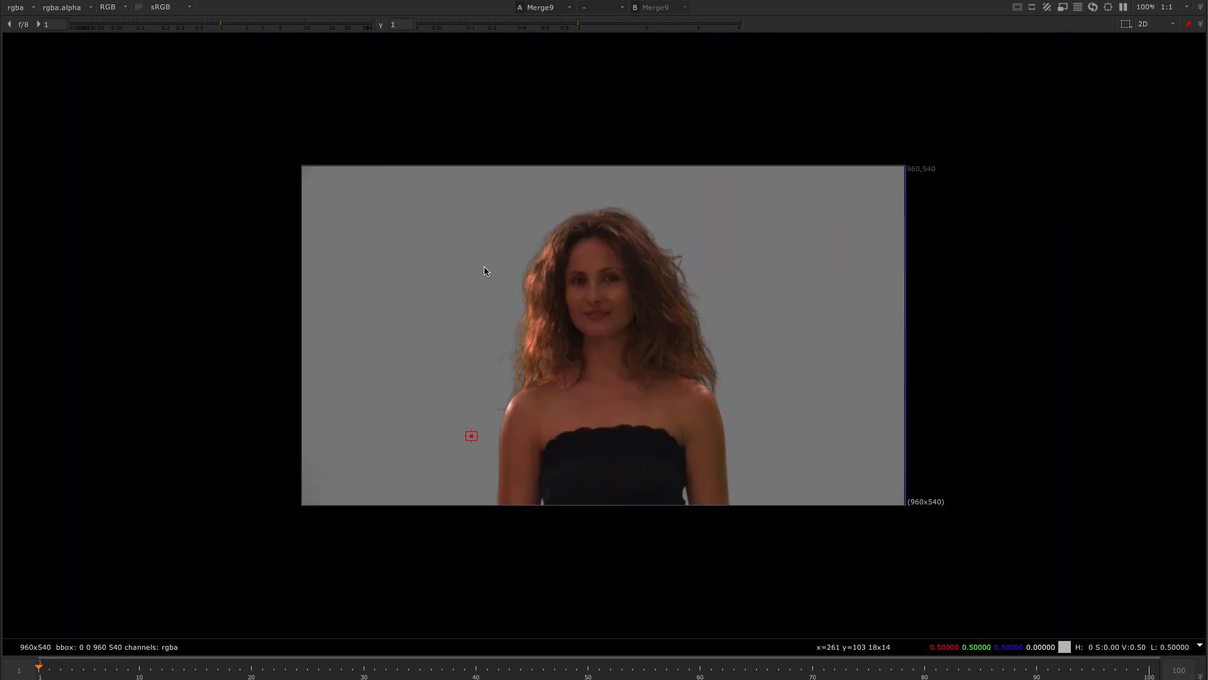
{"action": "scroll", "coordinate": [560, 331], "scroll_direction": "up", "scroll_amount": 1}
{"action": "scroll", "coordinate": [560, 331], "scroll_direction": "down", "scroll_amount": 1}
{"action": "key", "text": "space"}
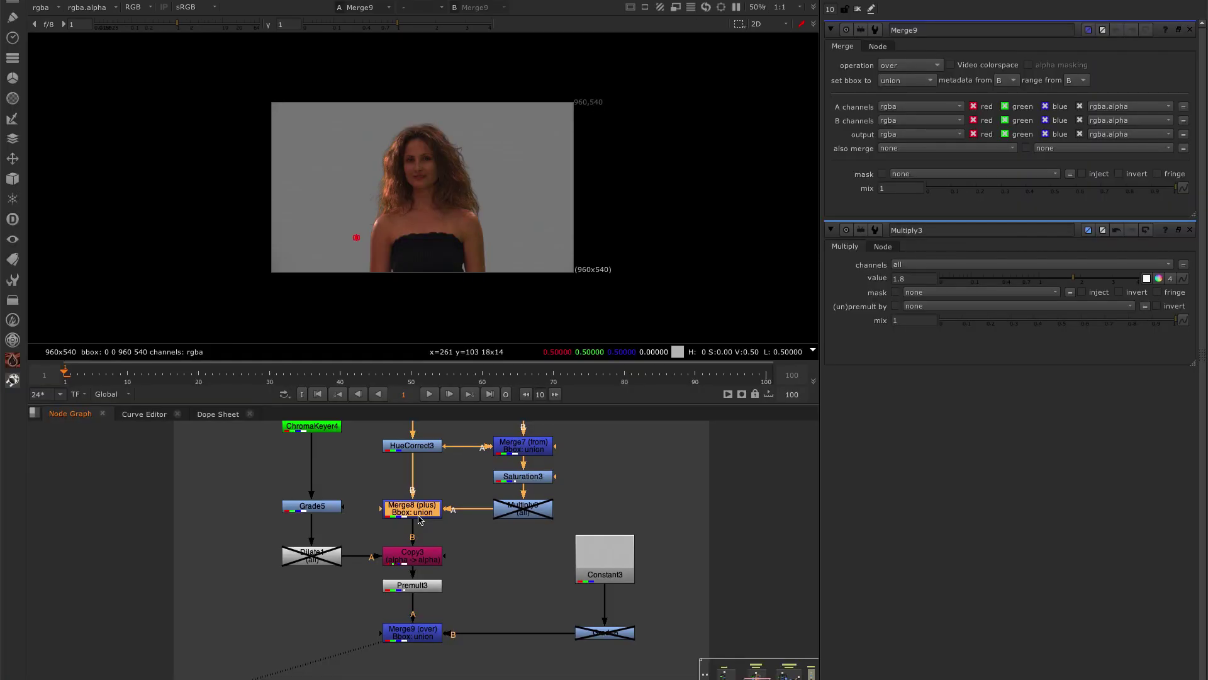
View the Merge8 output and sample the color of a background area beside the woman's hair.
{"action": "key", "text": "1"}
{"action": "scroll", "coordinate": [497, 208], "scroll_direction": "up", "scroll_amount": 2}
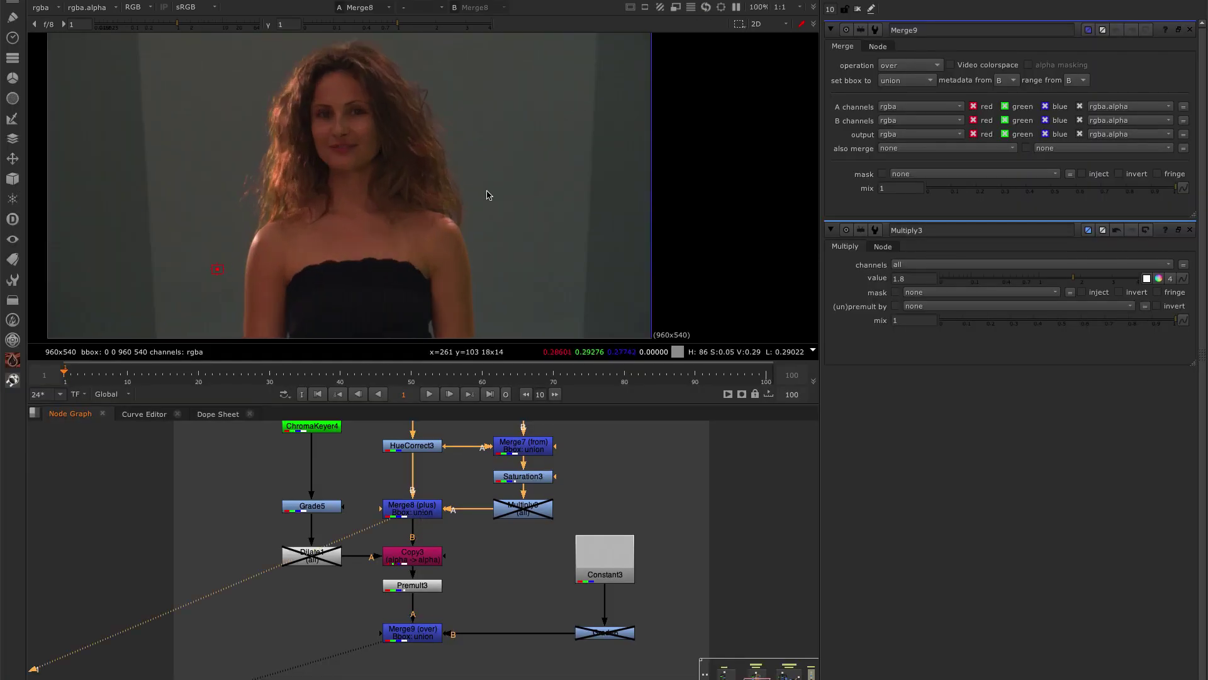
{"action": "scroll", "coordinate": [489, 195], "scroll_direction": "up", "scroll_amount": 1}
{"action": "left_click_drag", "start_coordinate": [492, 150], "coordinate": [538, 188], "text": "ctrl+shift"}
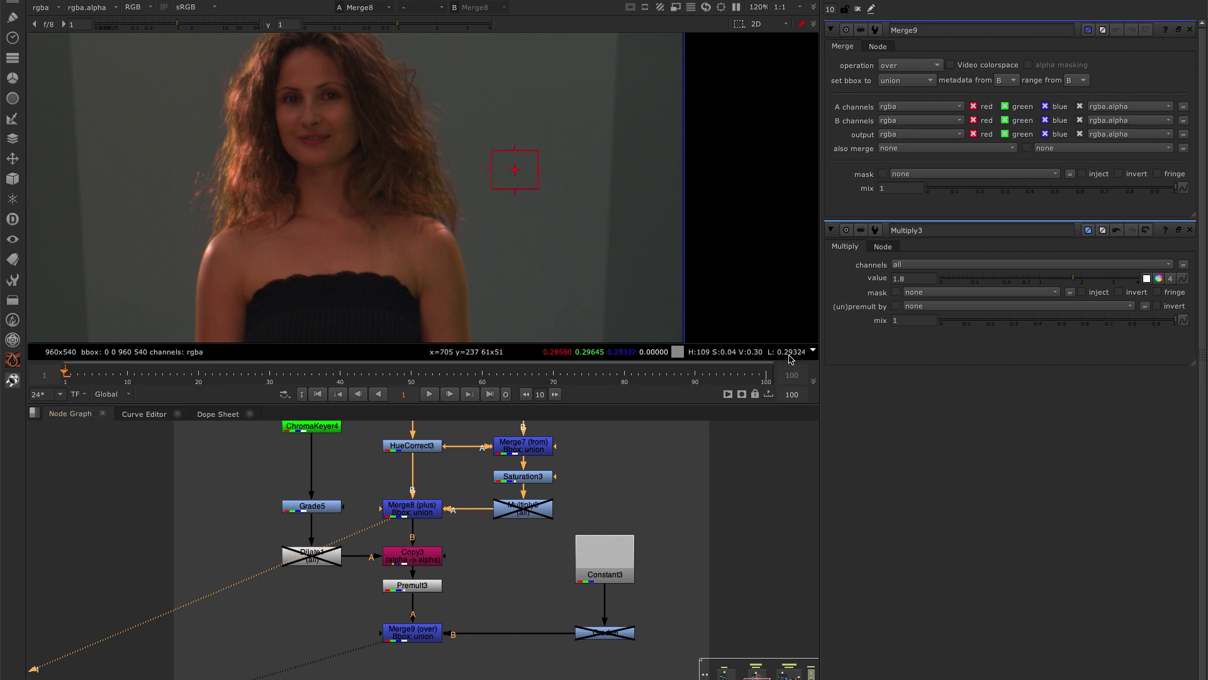
Compare the sampled luminance of the green screen source dot with that of the Merge8 output.
{"action": "middle_click_drag", "start_coordinate": [495, 519], "coordinate": [513, 620]}
{"action": "left_click", "coordinate": [430, 465]}
{"action": "key", "text": "1"}
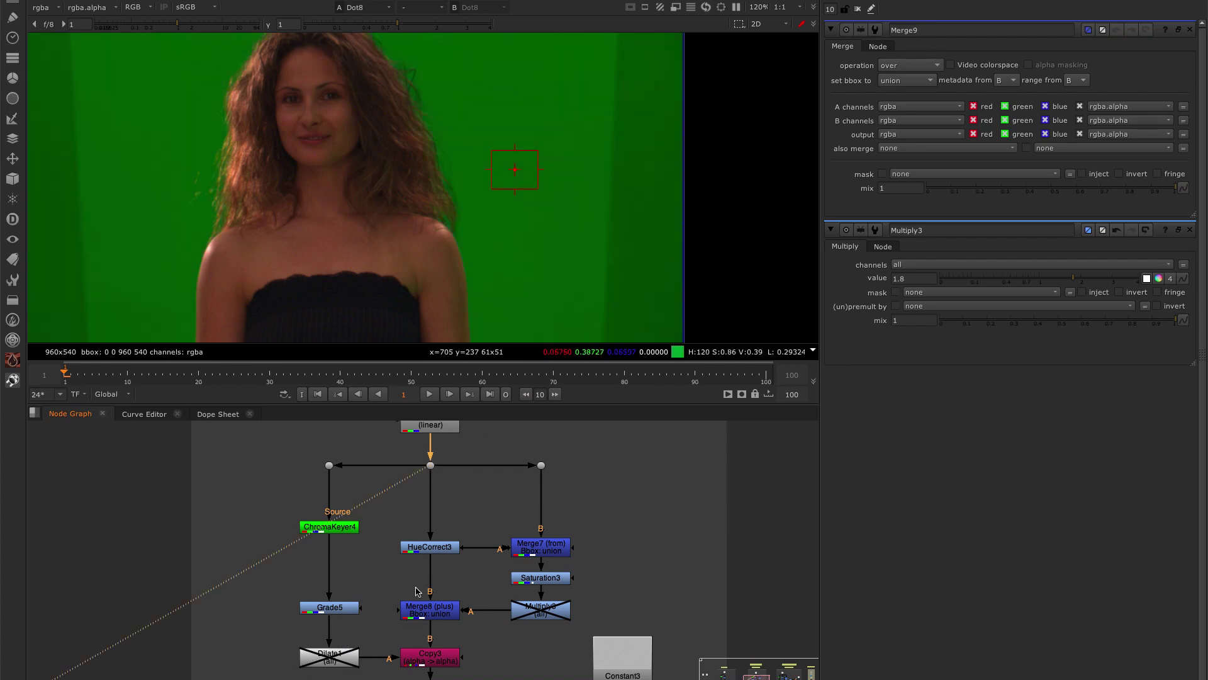
{"action": "left_click", "coordinate": [439, 613]}
{"action": "key", "text": "1"}
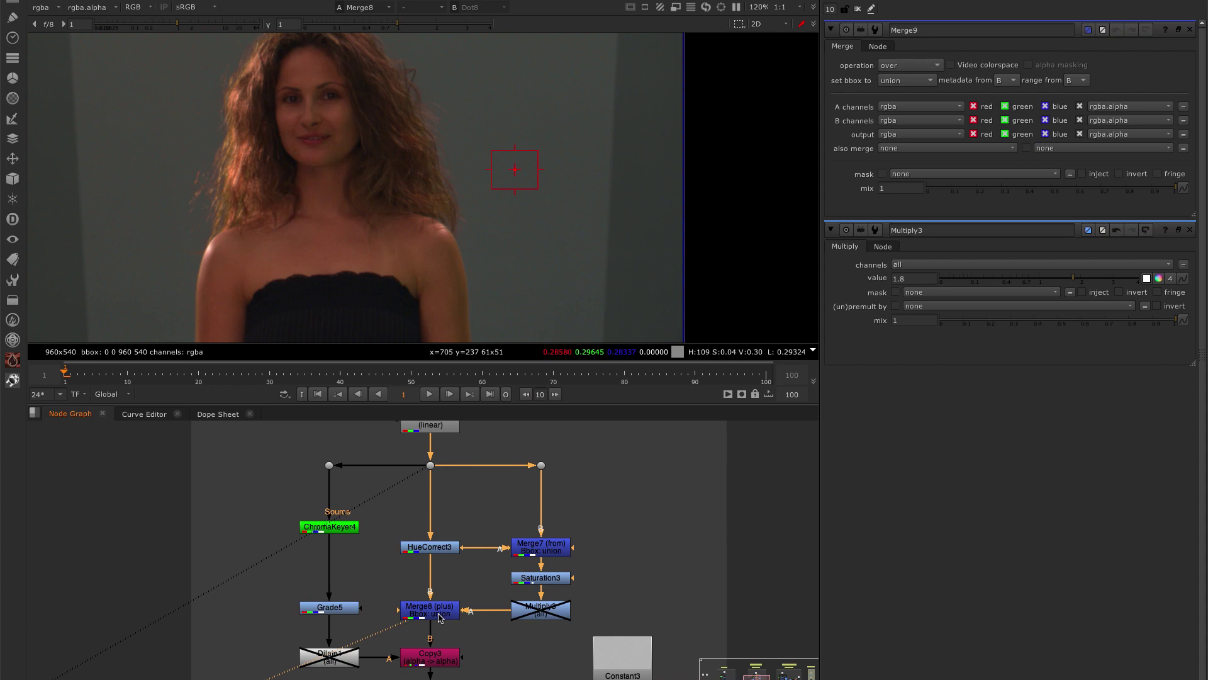
Check the Constant3 background color against the Merge8 result and locate the Multiply3 node that controls the added spill.
{"action": "middle_click_drag", "start_coordinate": [443, 618], "coordinate": [414, 455]}
{"action": "left_click", "coordinate": [590, 507]}
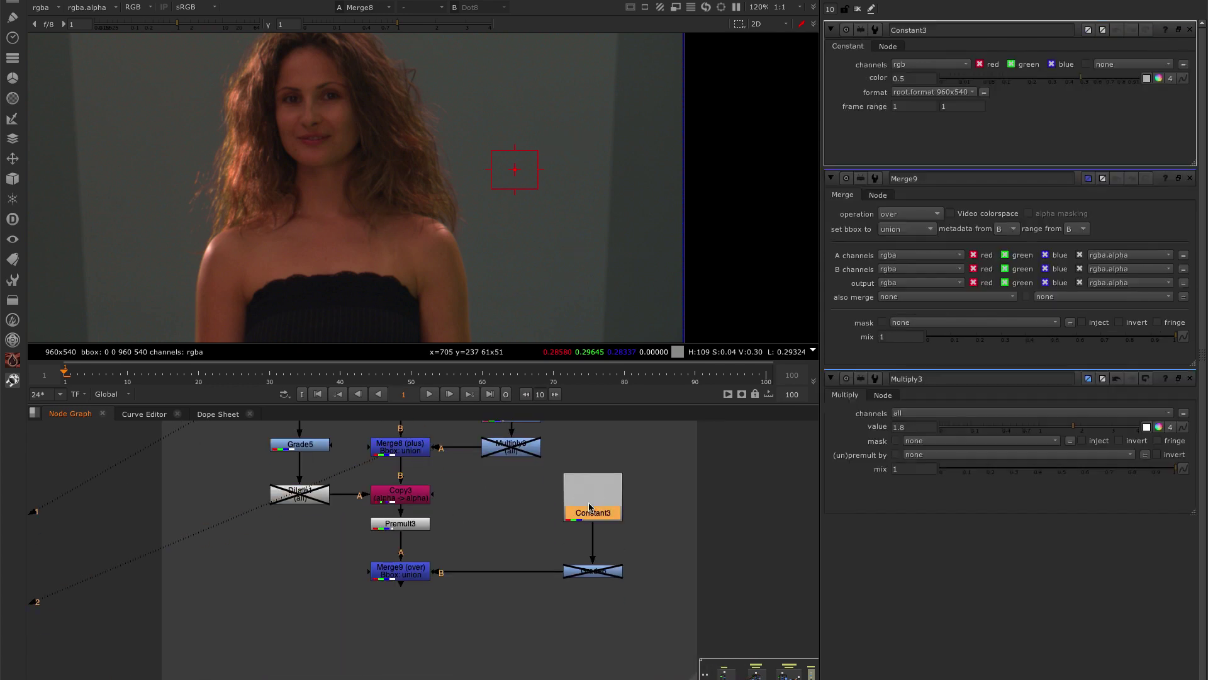
{"action": "left_click_drag", "start_coordinate": [920, 79], "coordinate": [829, 76]}
{"action": "middle_click_drag", "start_coordinate": [416, 542], "coordinate": [410, 598]}
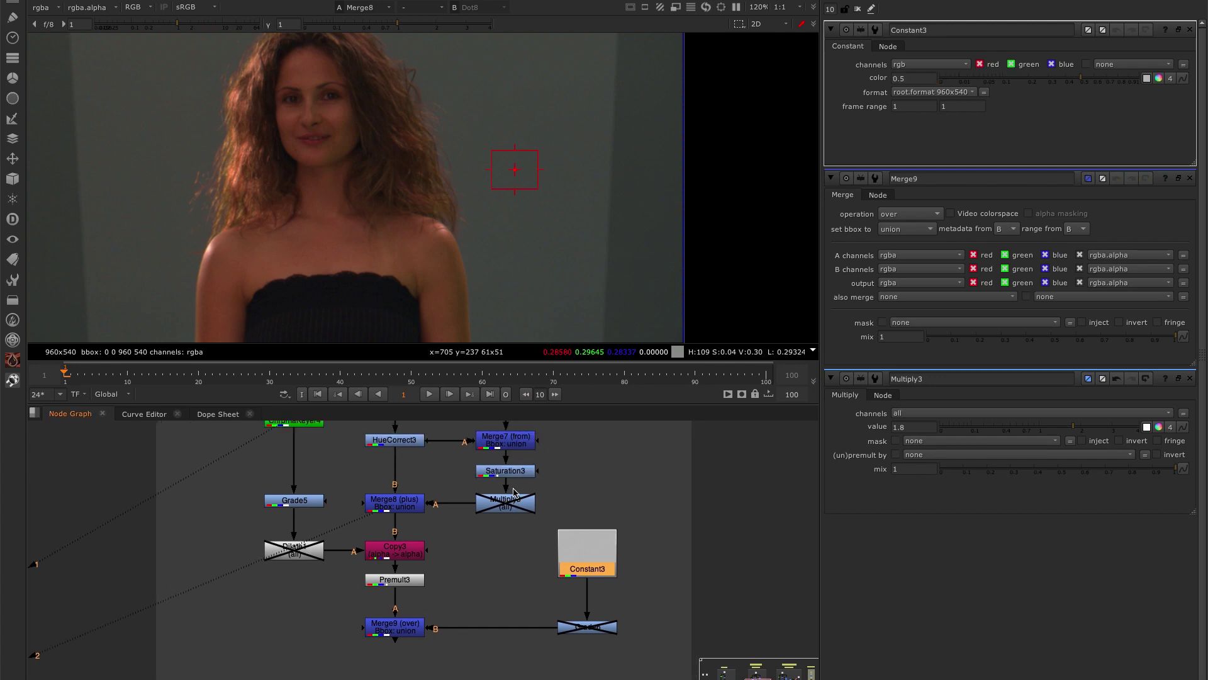
{"action": "left_click", "coordinate": [507, 503]}
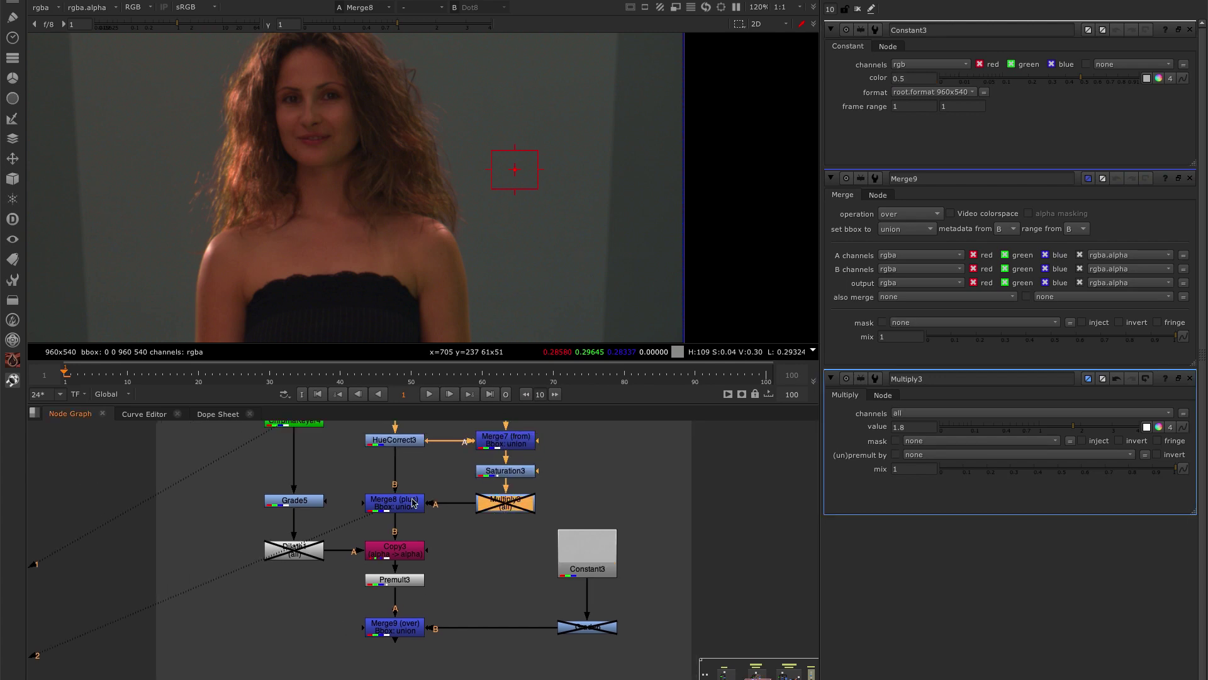
{"action": "left_click", "coordinate": [606, 555]}
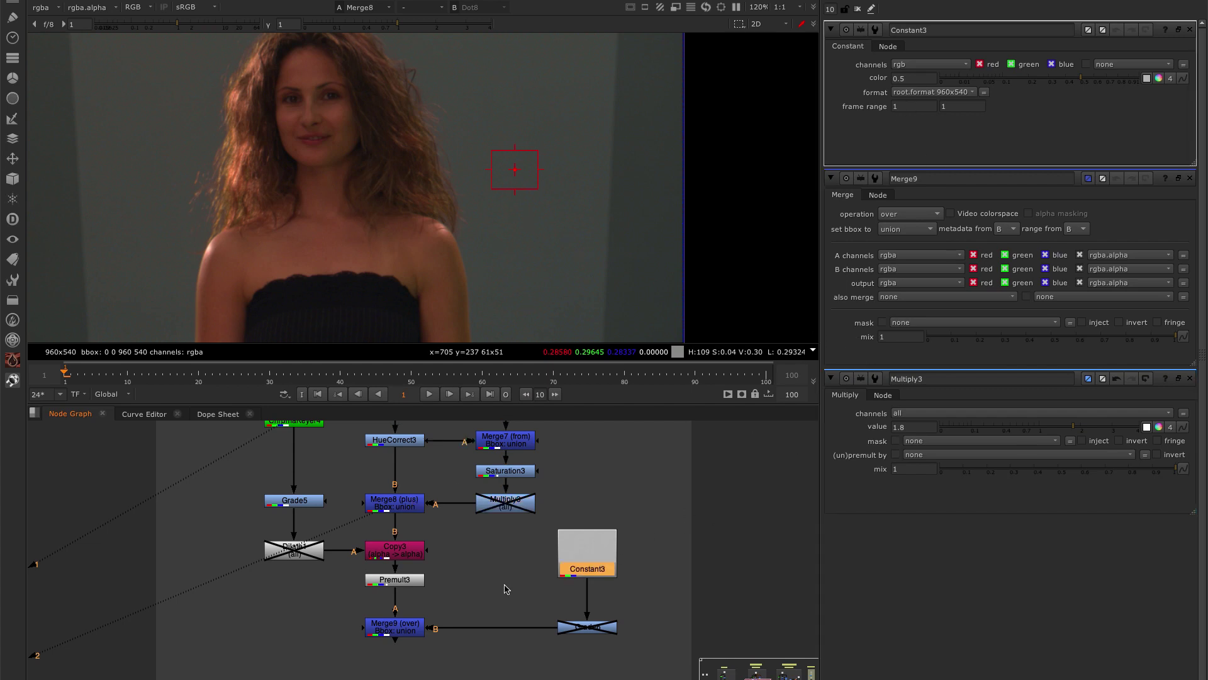
{"action": "left_click", "coordinate": [552, 598]}
{"action": "key", "text": "2"}
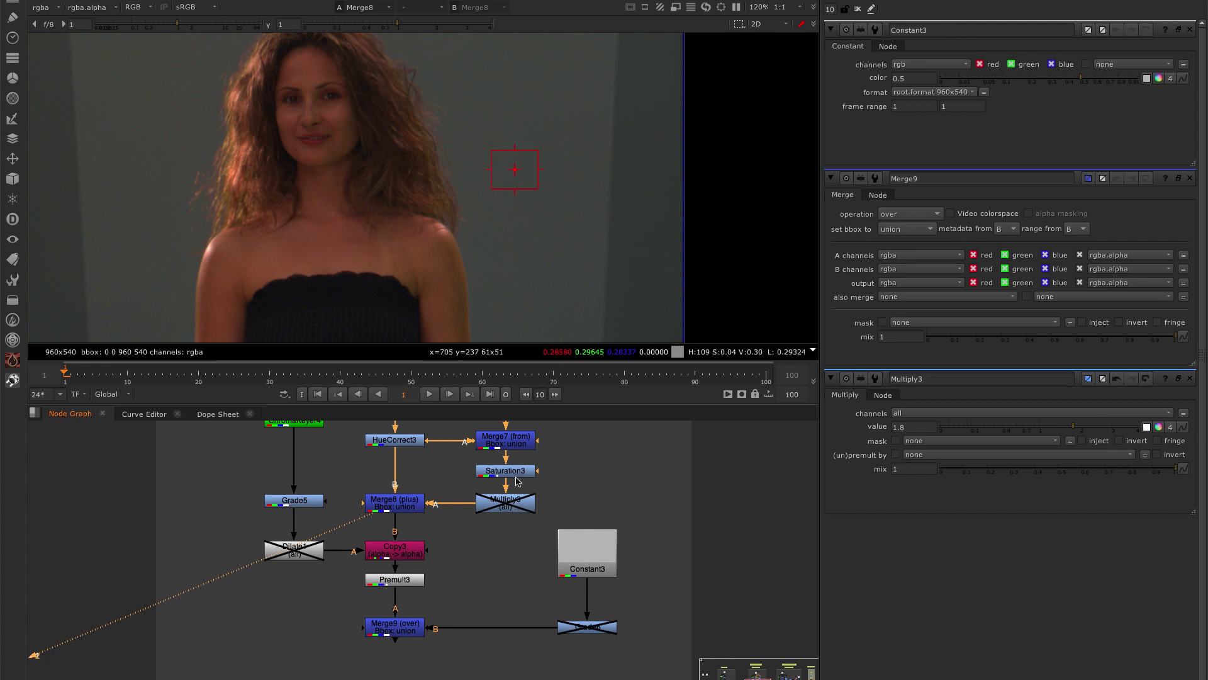
Enable the Multiply3 node, view its output and set its value to 2.
{"action": "double_click", "coordinate": [511, 502]}
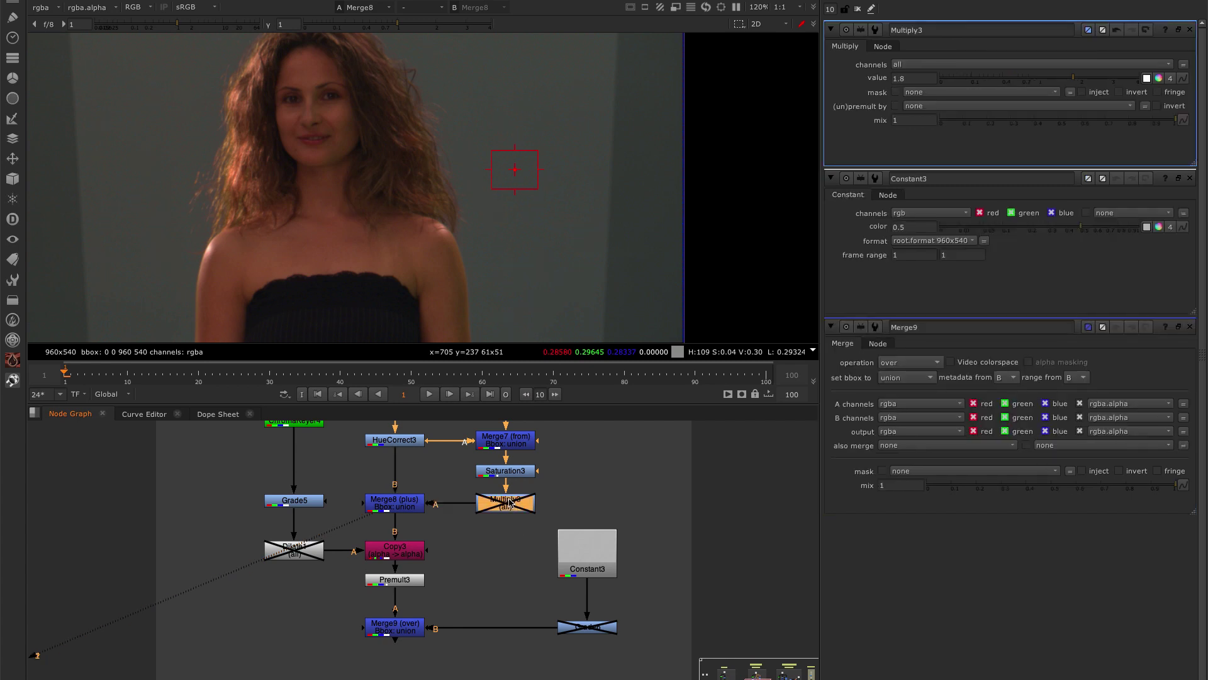
{"action": "key", "text": "d"}
{"action": "key", "text": "1"}
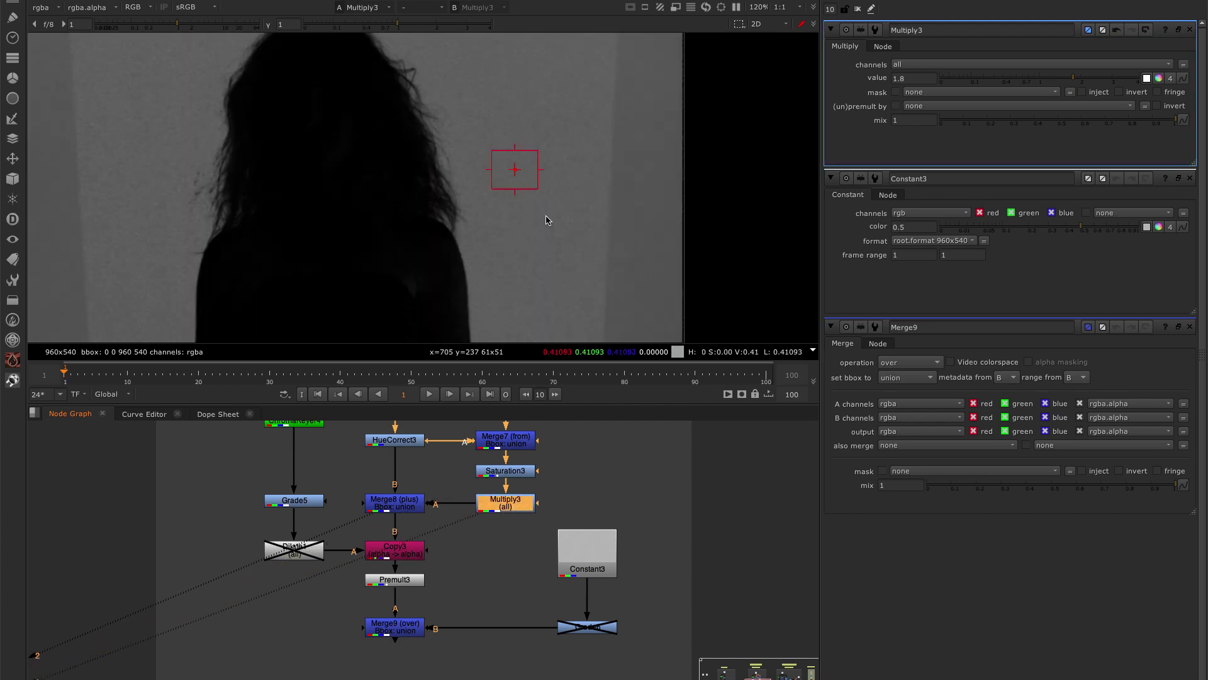
{"action": "left_click", "coordinate": [919, 77]}
{"action": "left_click", "coordinate": [903, 79]}
{"action": "key", "text": "Up"}
{"action": "key", "text": "Up"}
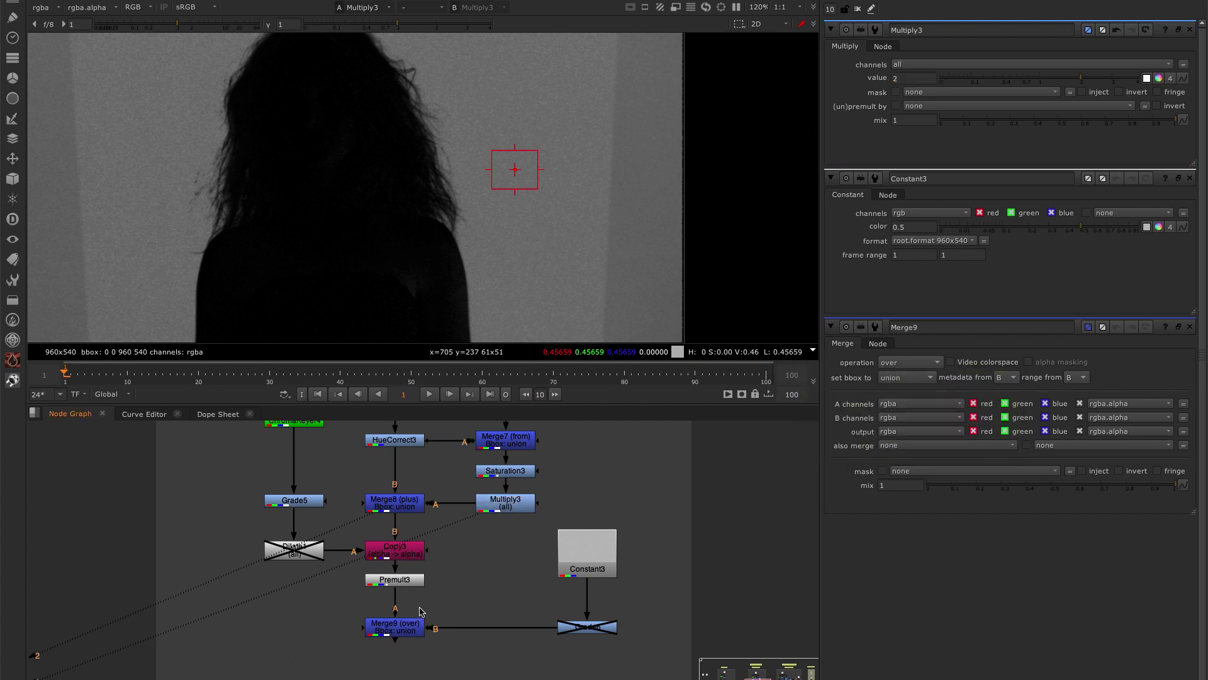
View the Merge9 composite around the woman's bright shoulder and toggle Multiply3 off and on to compare the edge.
{"action": "left_click", "coordinate": [398, 629]}
{"action": "key", "text": "2"}
{"action": "middle_click_drag", "start_coordinate": [238, 262], "coordinate": [409, 224]}
{"action": "scroll", "coordinate": [371, 248], "scroll_direction": "up", "scroll_amount": 6}
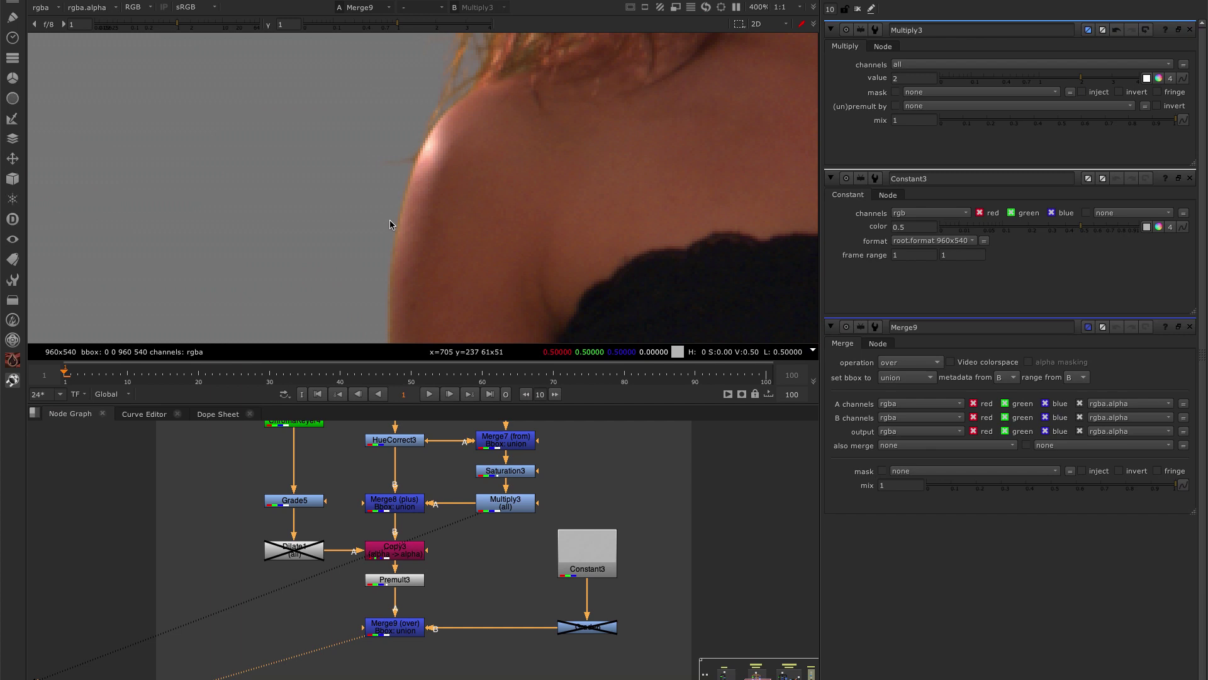
{"action": "left_click", "coordinate": [521, 507]}
{"action": "key", "text": "d"}
{"action": "key", "text": "d"}
{"action": "key", "text": "d"}
{"action": "key", "text": "d"}
{"action": "key", "text": "d"}
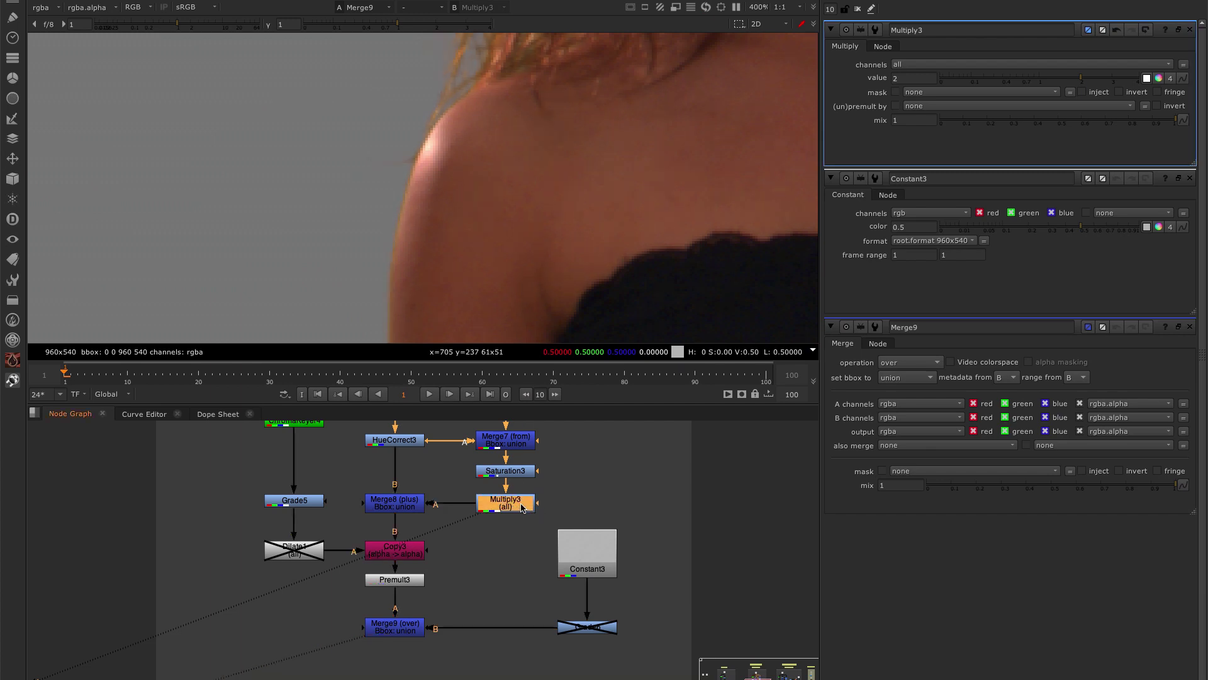
{"action": "key", "text": "d"}
{"action": "key", "text": "d"}
{"action": "key", "text": "d"}
{"action": "key", "text": "d"}
{"action": "key", "text": "d"}
Examine the shoulder and hair edges of the Merge9 composite in the full-size viewer.
{"action": "key", "text": "space"}
{"action": "scroll", "coordinate": [518, 297], "scroll_direction": "down", "scroll_amount": 3}
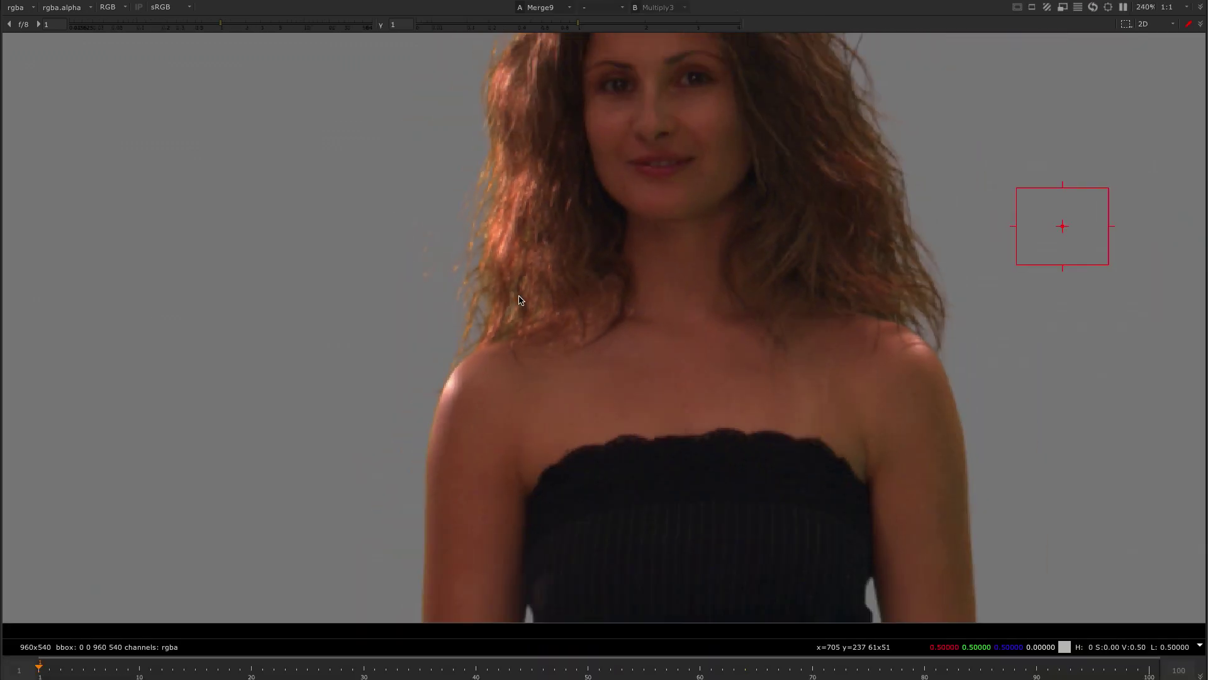
{"action": "scroll", "coordinate": [456, 494], "scroll_direction": "up", "scroll_amount": 3}
{"action": "key", "text": "d"}
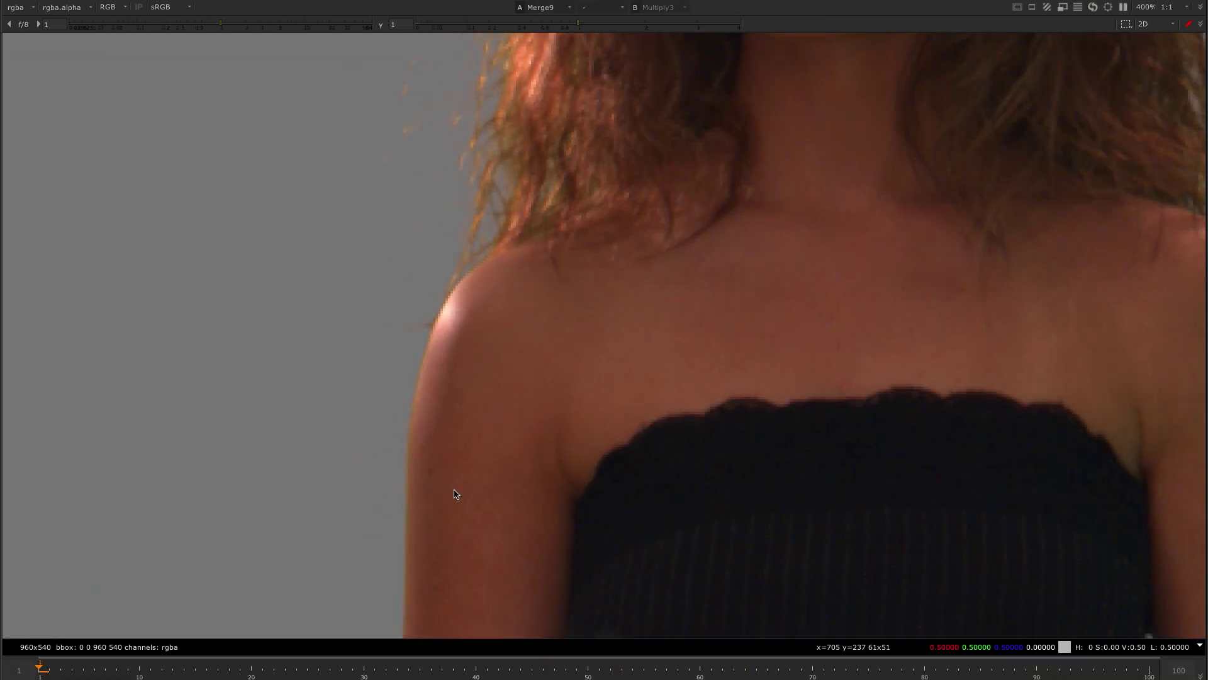
{"action": "key", "text": "space"}
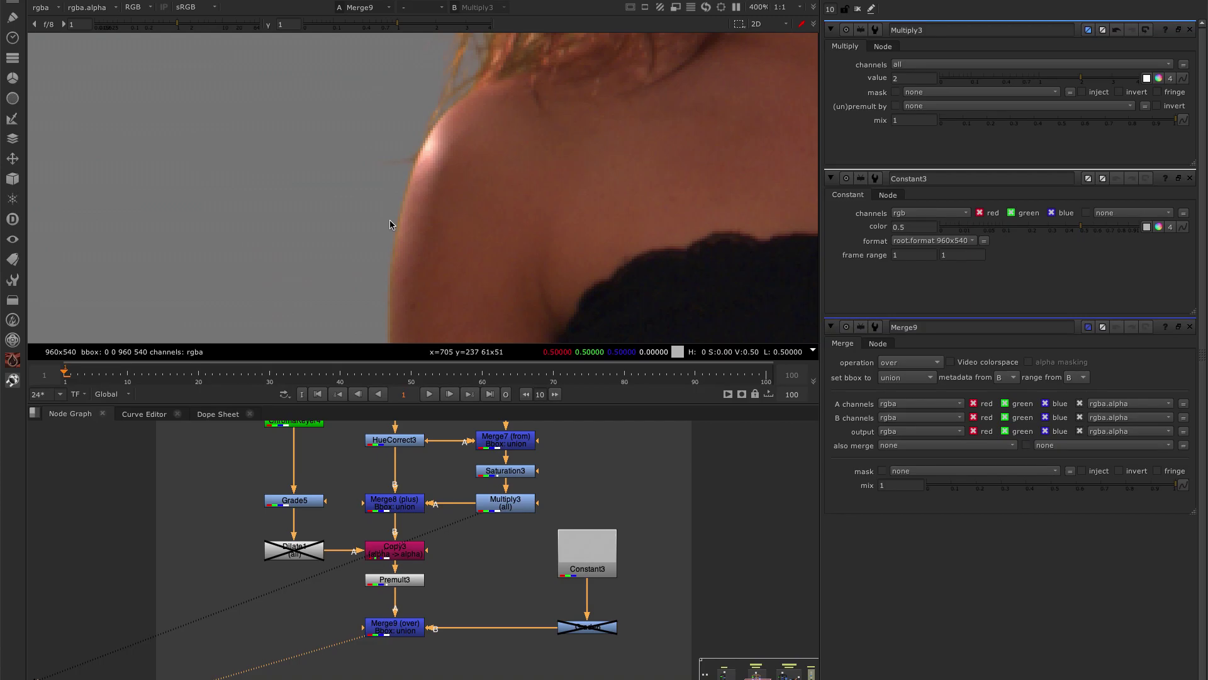
Toggle Multiply3 repeatedly to recheck the shoulder edge against grey, leaving the node enabled.
{"action": "left_click", "coordinate": [521, 507]}
{"action": "key", "text": "d"}
{"action": "key", "text": "d"}
{"action": "key", "text": "d"}
{"action": "key", "text": "d"}
{"action": "key", "text": "d"}
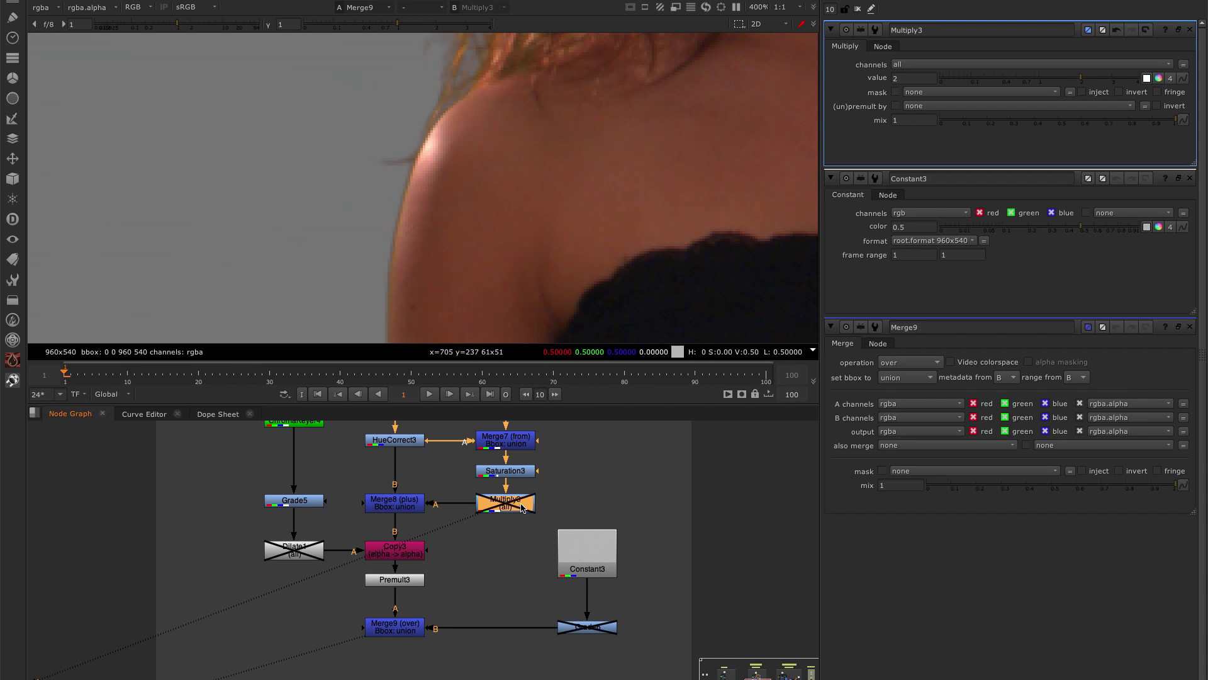
{"action": "key", "text": "d"}
{"action": "key", "text": "d"}
{"action": "key", "text": "d"}
{"action": "key", "text": "d"}
{"action": "key", "text": "d"}
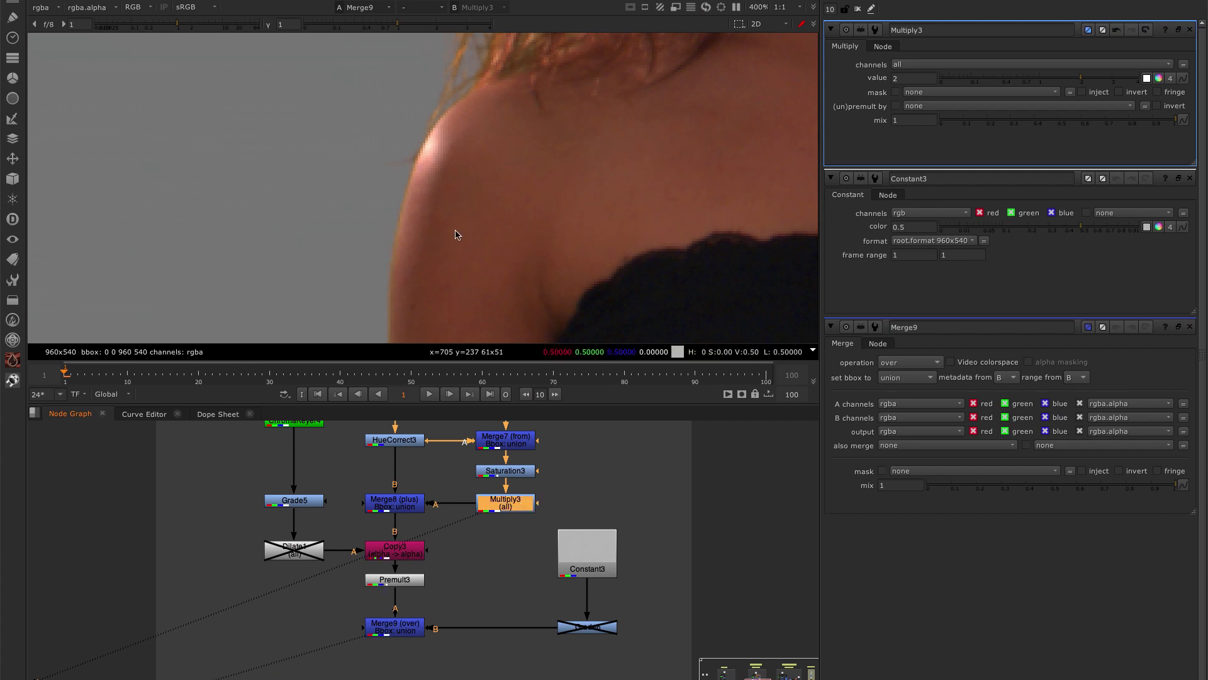
Compare the hair and shoulder edges in the full-size viewer with Multiply3 off and on.
{"action": "key", "text": "space"}
{"action": "scroll", "coordinate": [454, 491], "scroll_direction": "down", "scroll_amount": 4}
{"action": "scroll", "coordinate": [454, 491], "scroll_direction": "up", "scroll_amount": 4}
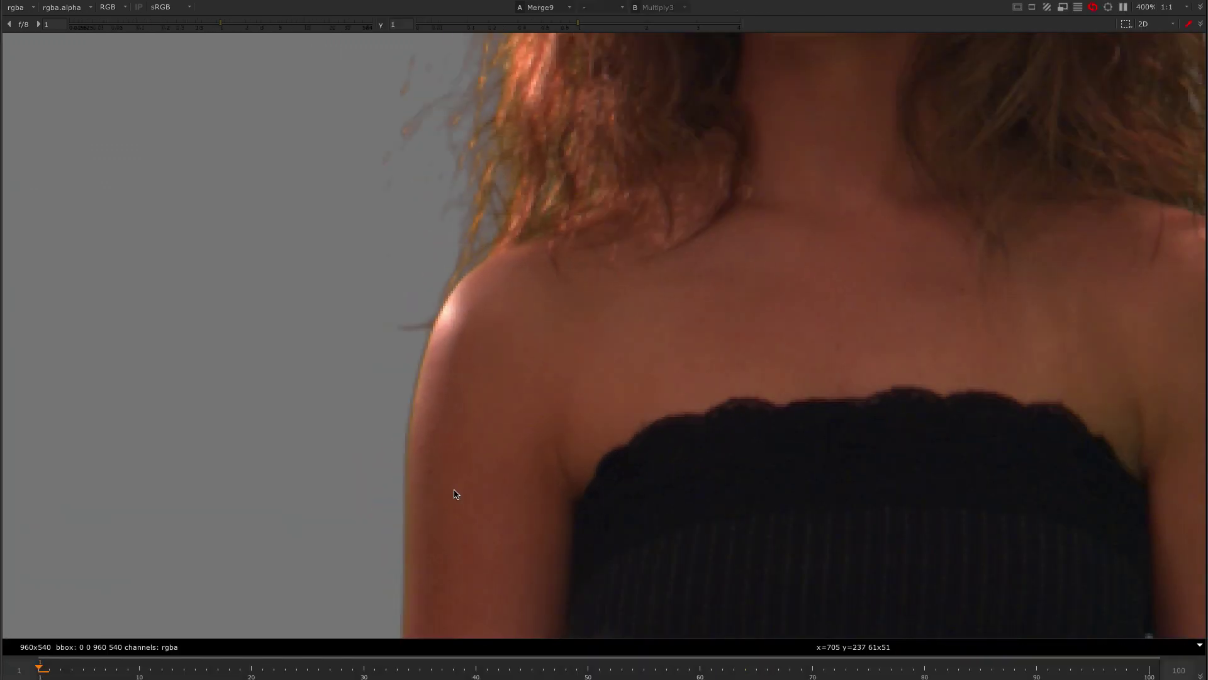
{"action": "scroll", "coordinate": [464, 465], "scroll_direction": "down", "scroll_amount": 3}
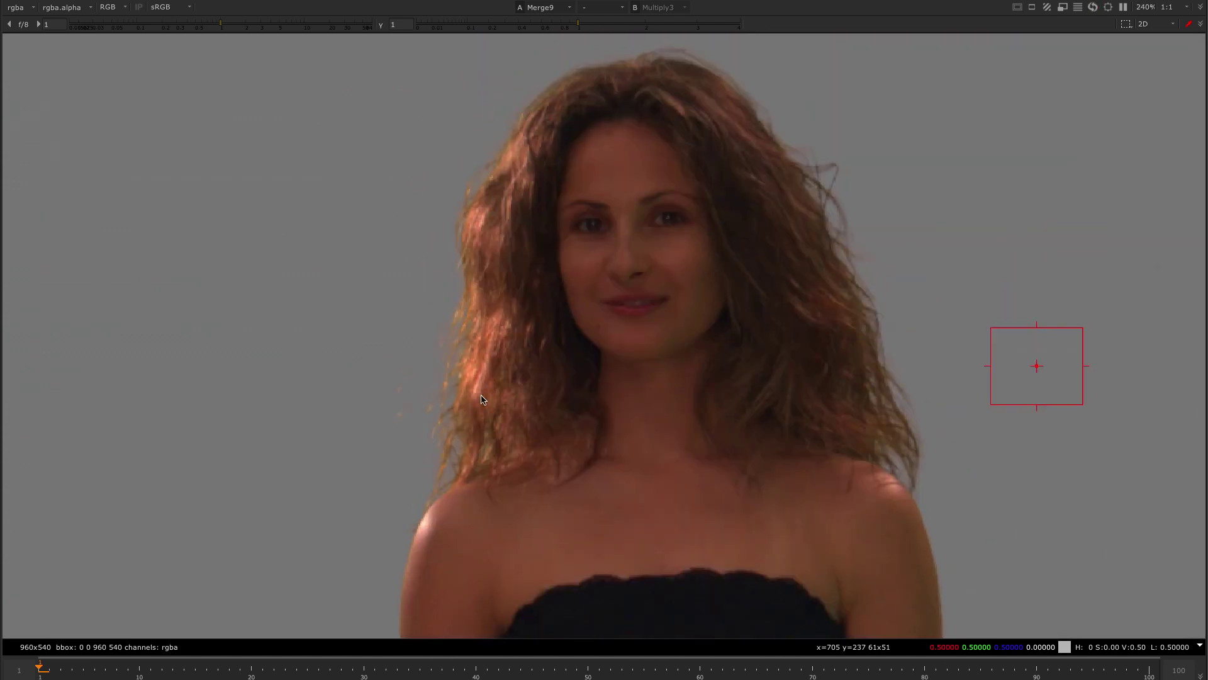
{"action": "scroll", "coordinate": [485, 396], "scroll_direction": "up", "scroll_amount": 1}
{"action": "key", "text": "d"}
{"action": "key", "text": "d"}
{"action": "key", "text": "d"}
{"action": "key", "text": "d"}
{"action": "middle_click_drag", "start_coordinate": [617, 323], "coordinate": [421, 429]}
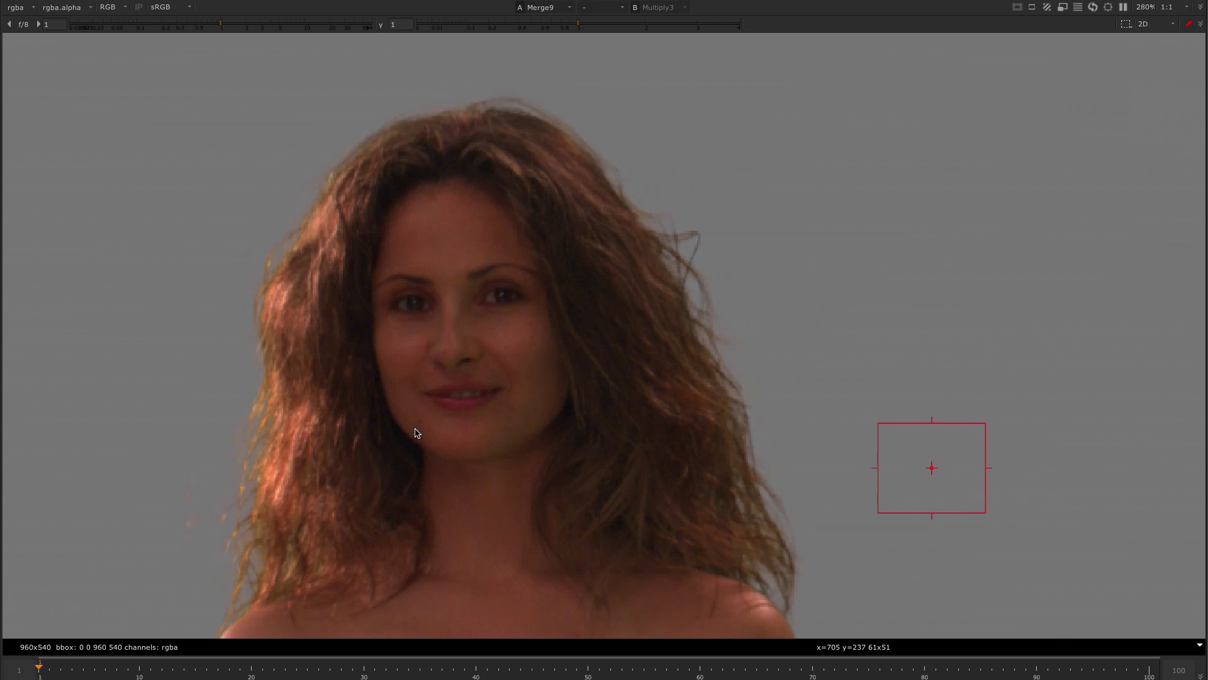
Inspect the hair edges around the top of the head with the viewer gain at 0.72 and at 1.2 with gamma 0.85.
{"action": "scroll", "coordinate": [534, 85], "scroll_direction": "up", "scroll_amount": 5}
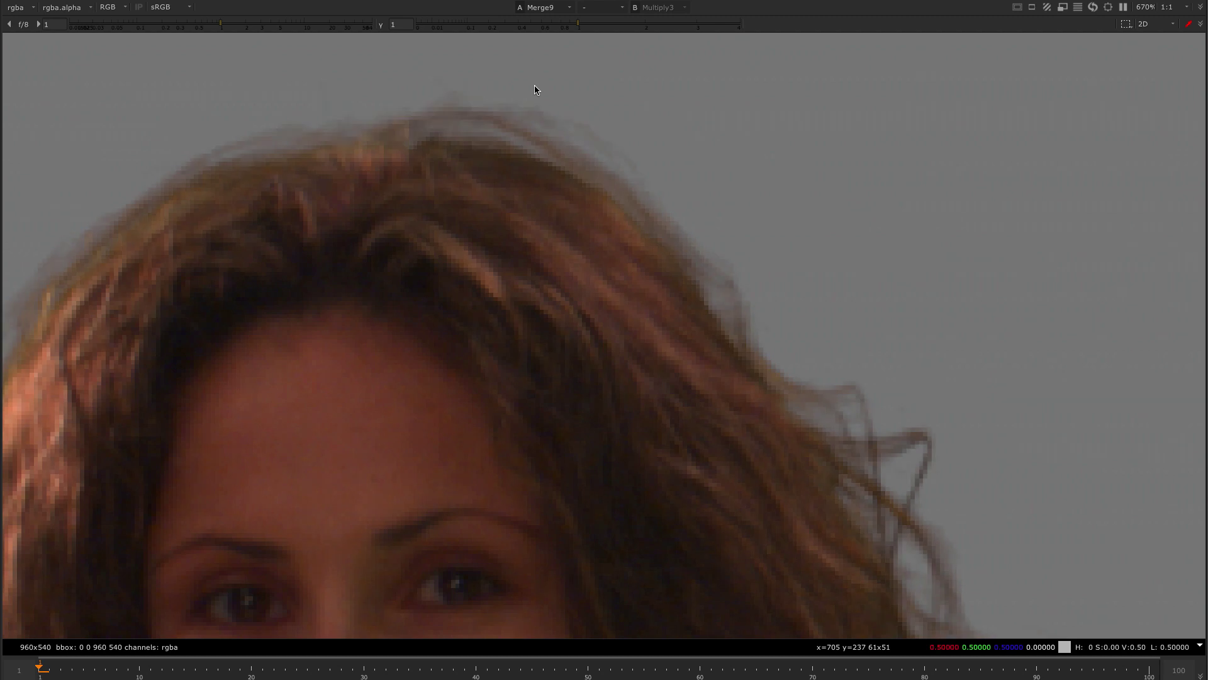
{"action": "middle_click_drag", "start_coordinate": [369, 189], "coordinate": [557, 185]}
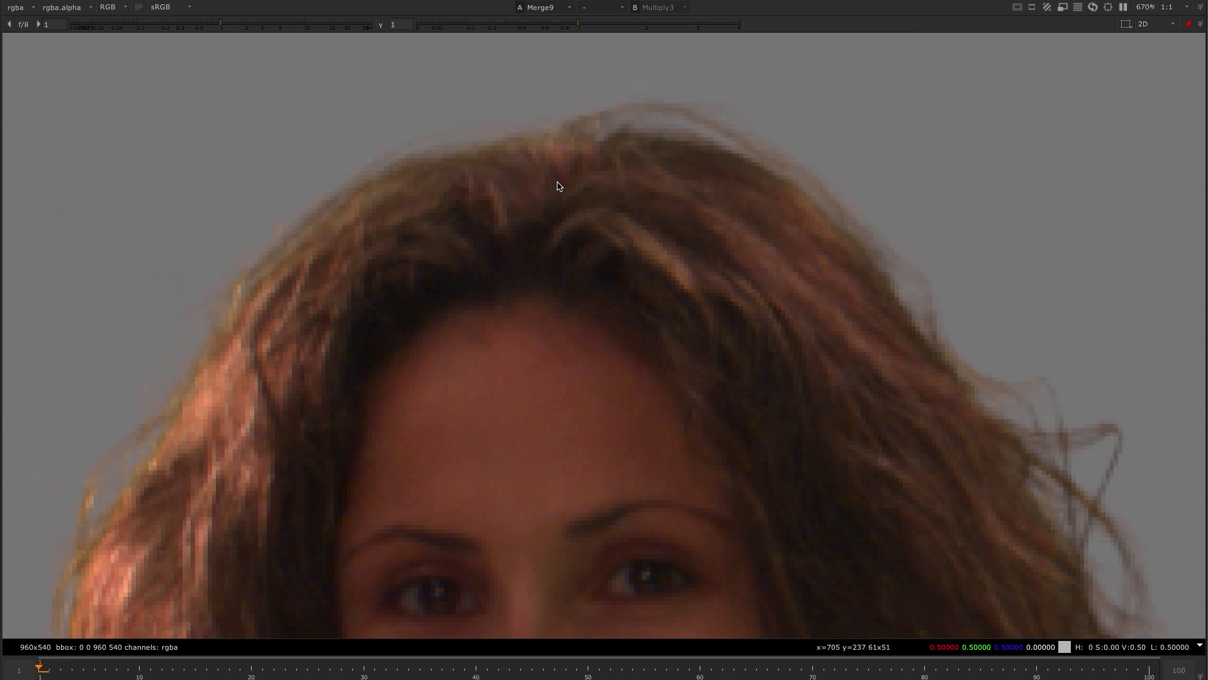
{"action": "mouse_move", "coordinate": [224, 26]}
{"action": "left_mouse_down"}
{"action": "mouse_move", "coordinate": [191, 27]}
{"action": "mouse_move", "coordinate": [208, 27]}
{"action": "left_mouse_up"}
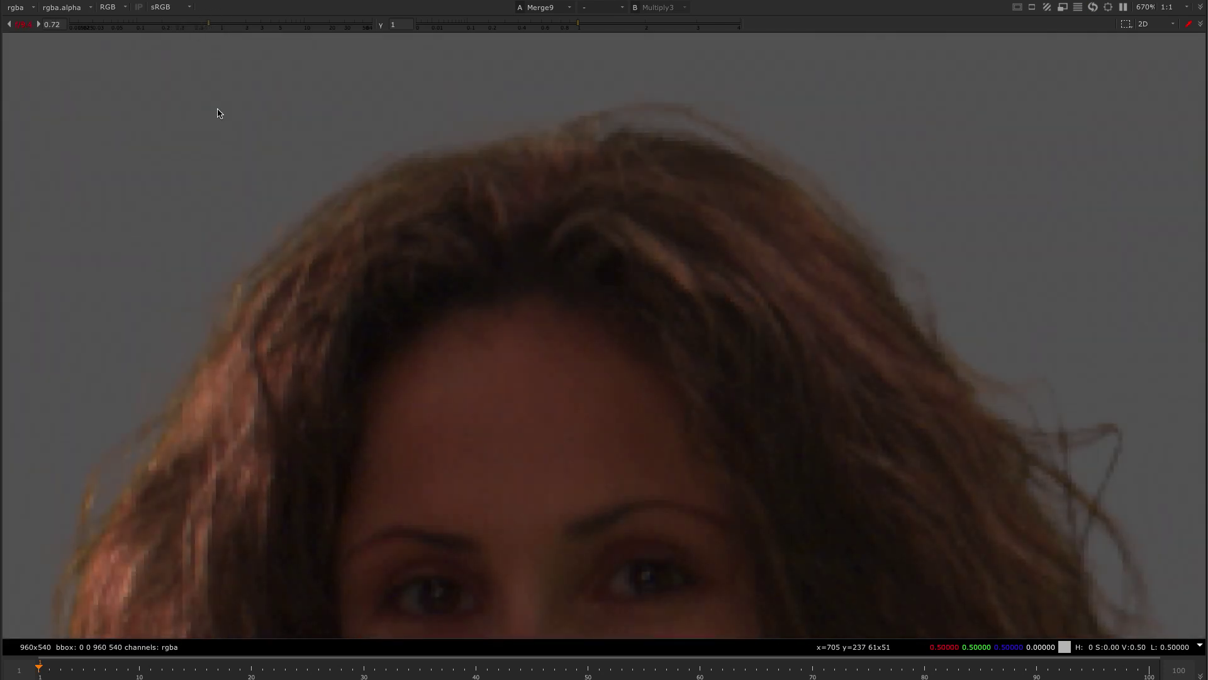
{"action": "left_click_drag", "start_coordinate": [209, 26], "coordinate": [228, 25]}
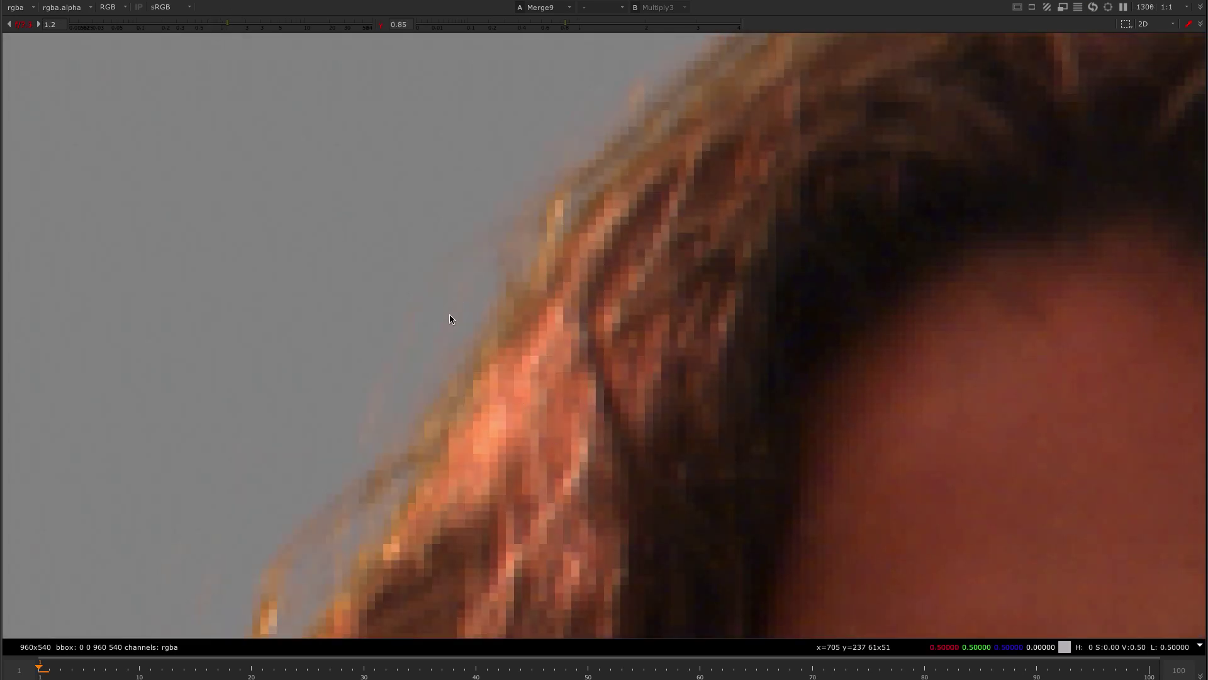
{"action": "scroll", "coordinate": [352, 436], "scroll_direction": "down", "scroll_amount": 5}
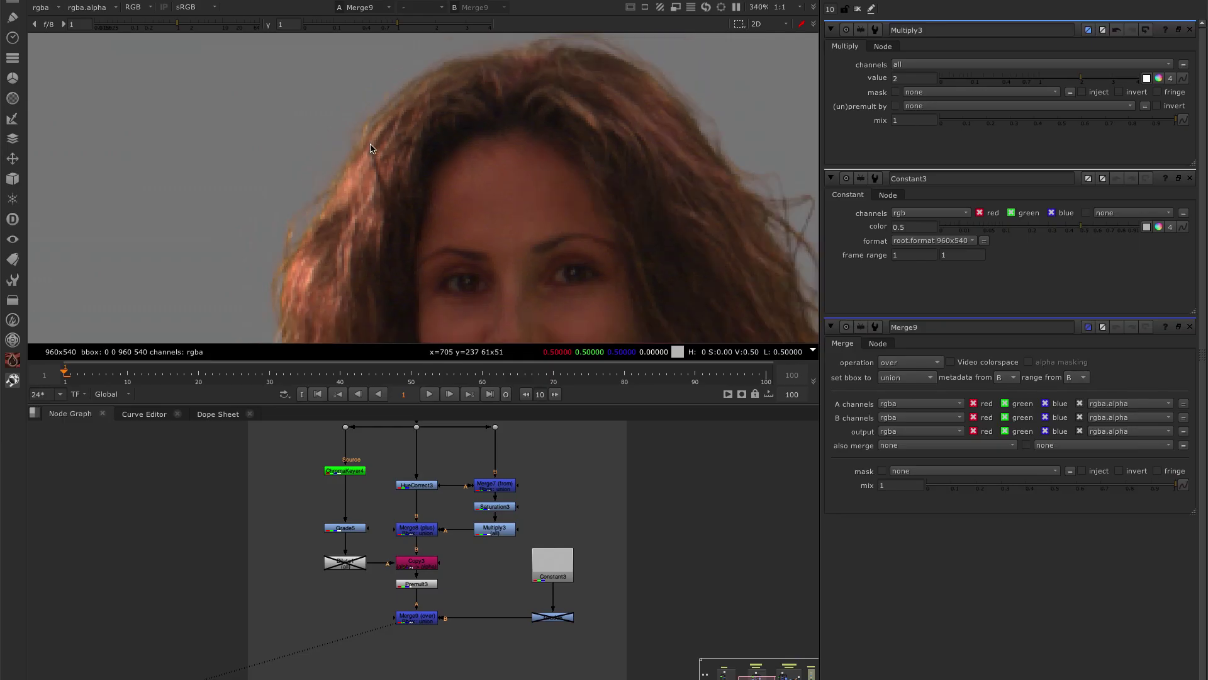
Compare the original Read3 green screen plate with the Merge9 composite around the flyaway hair strands.
{"action": "scroll", "coordinate": [582, 201], "scroll_direction": "up", "scroll_amount": 5}
{"action": "middle_click_drag", "start_coordinate": [566, 195], "coordinate": [348, 159]}
{"action": "middle_click_drag", "start_coordinate": [492, 569], "coordinate": [496, 679]}
{"action": "left_click", "coordinate": [405, 506]}
{"action": "key", "text": "1"}
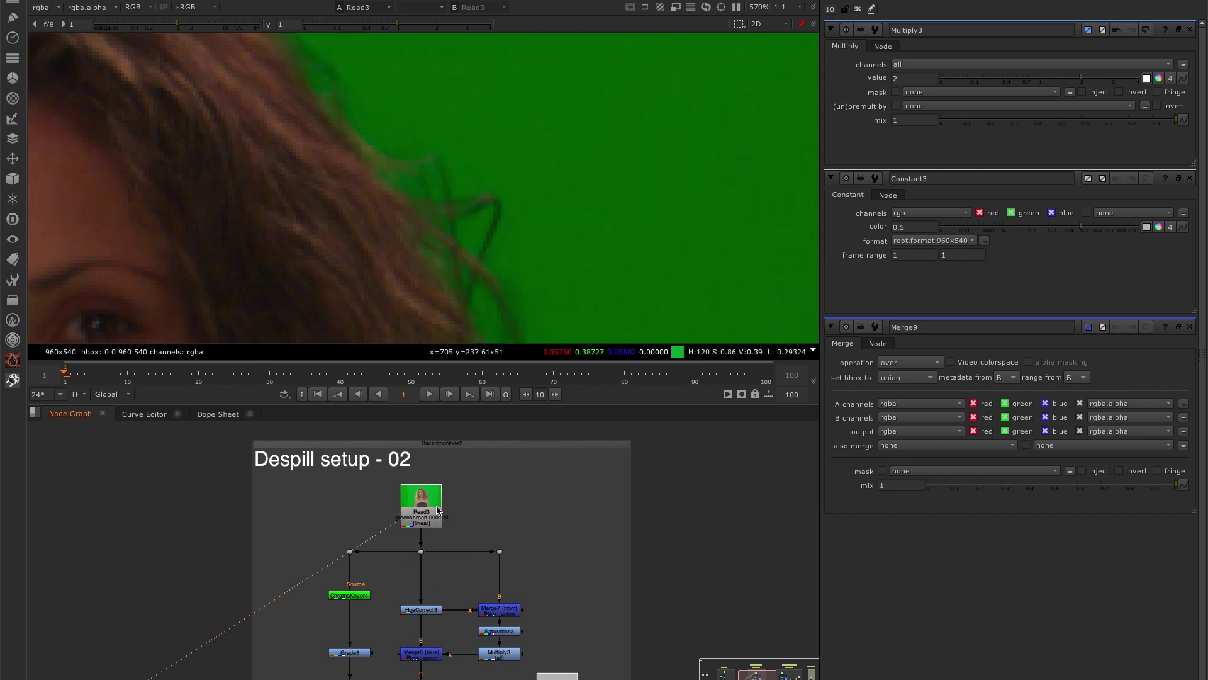
{"action": "middle_click_drag", "start_coordinate": [483, 562], "coordinate": [555, 381]}
{"action": "left_click", "coordinate": [503, 569]}
{"action": "key", "text": "2"}
{"action": "key", "text": "1"}
{"action": "key", "text": "2"}
{"action": "key", "text": "1"}
{"action": "key", "text": "2"}
Switch between the Merge9 composite and the Read3 plate in the full-size viewer to compare the hair detail.
{"action": "key", "text": "space"}
{"action": "scroll", "coordinate": [490, 283], "scroll_direction": "down", "scroll_amount": 5}
{"action": "scroll", "coordinate": [467, 378], "scroll_direction": "up", "scroll_amount": 1}
{"action": "middle_click_drag", "start_coordinate": [467, 377], "coordinate": [429, 383]}
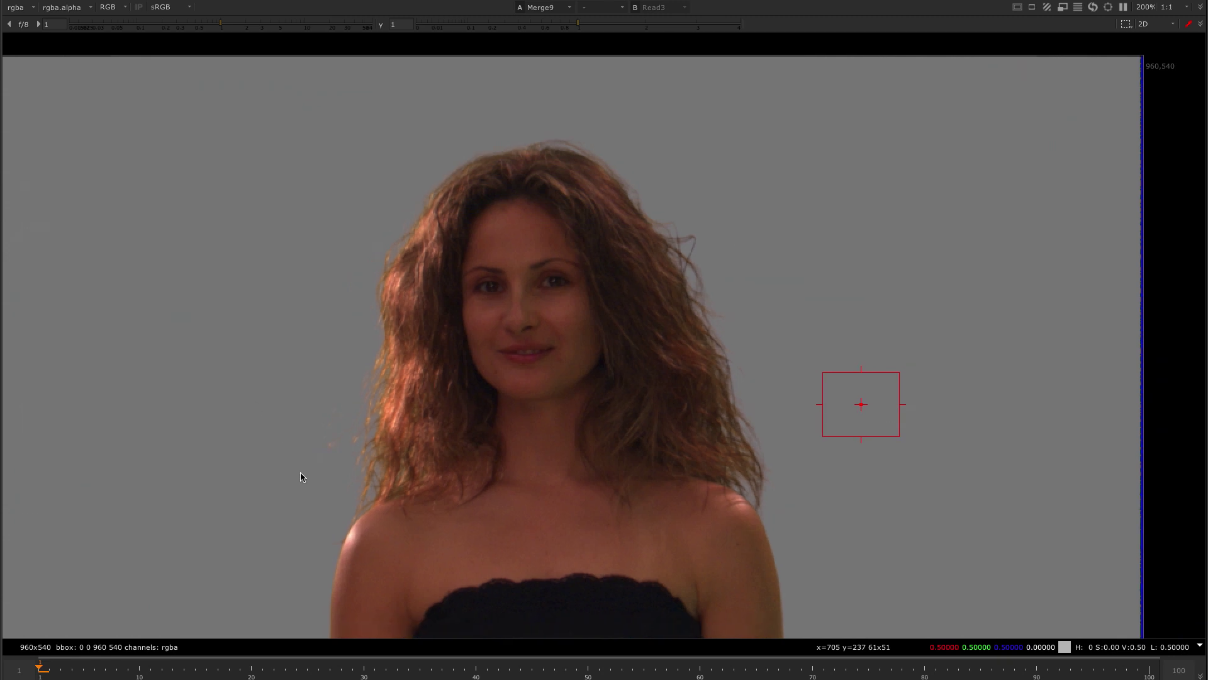
{"action": "scroll", "coordinate": [324, 479], "scroll_direction": "up", "scroll_amount": 5}
{"action": "key", "text": "2"}
{"action": "key", "text": "1"}
{"action": "key", "text": "2"}
{"action": "key", "text": "1"}
{"action": "key", "text": "2"}
{"action": "key", "text": "1"}
{"action": "key", "text": "2"}
{"action": "key", "text": "1"}
Review the Merge9 hair edges up close and over the wider frame, and select Multiply3 in the Despill setup - 02 graph.
{"action": "scroll", "coordinate": [343, 433], "scroll_direction": "down", "scroll_amount": 5}
{"action": "scroll", "coordinate": [594, 376], "scroll_direction": "up", "scroll_amount": 4}
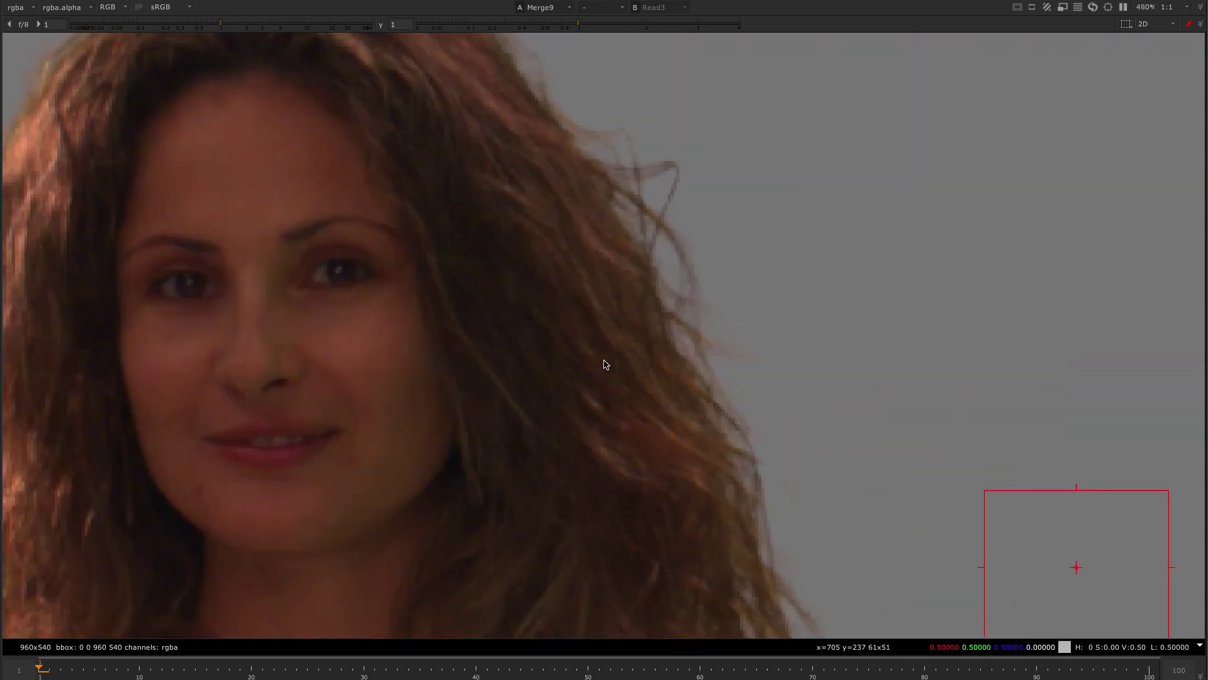
{"action": "scroll", "coordinate": [709, 396], "scroll_direction": "down", "scroll_amount": 2}
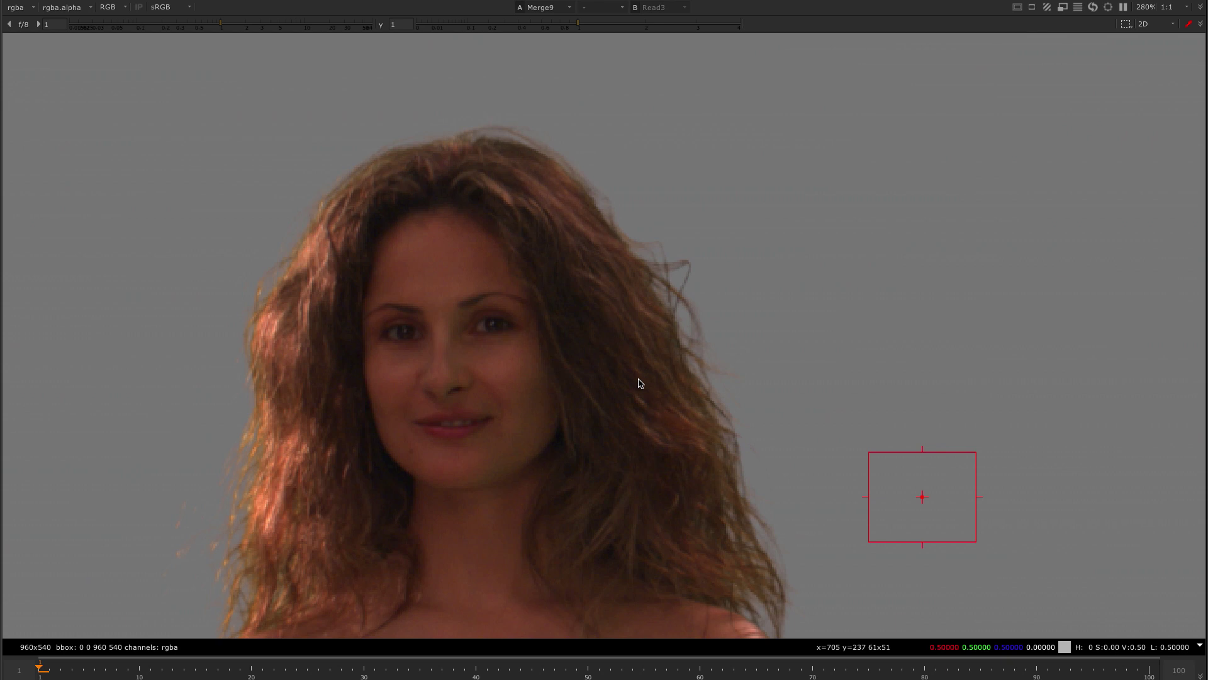
{"action": "scroll", "coordinate": [626, 384], "scroll_direction": "down", "scroll_amount": 2}
{"action": "key", "text": "space"}
{"action": "left_click", "coordinate": [451, 587]}
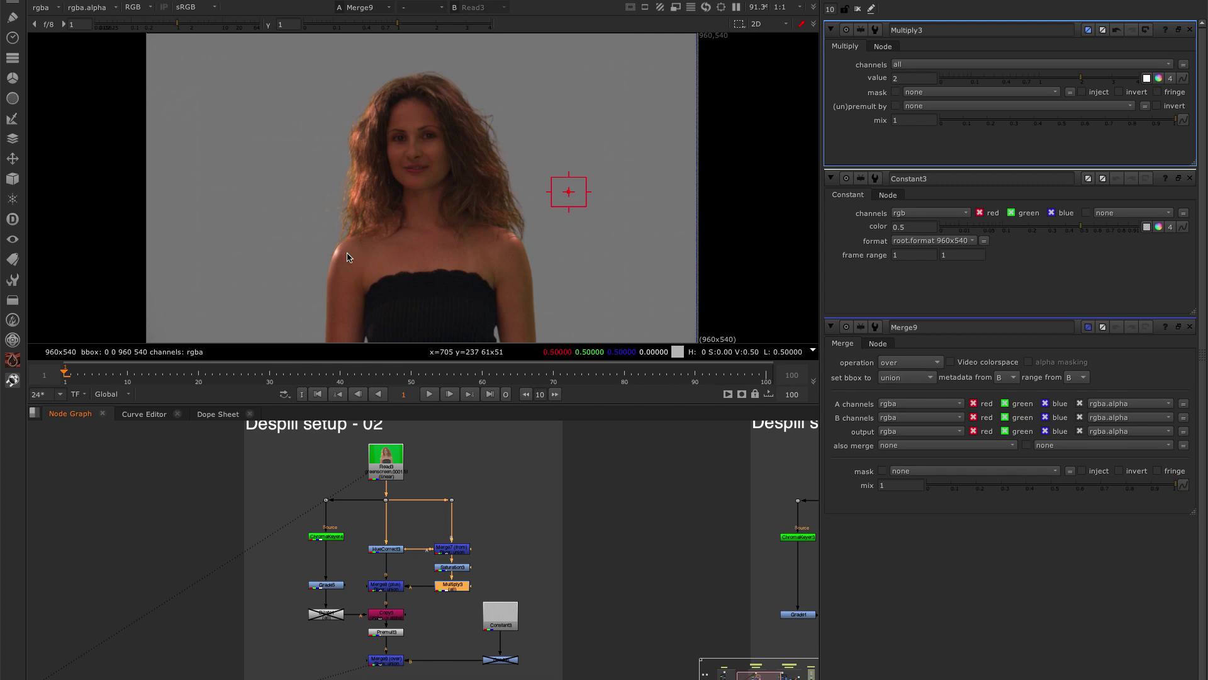
Open the properties of Constant3 and view the Despill_01.jpg green screen lighting diagram from Read5.
{"action": "double_click", "coordinate": [497, 614]}
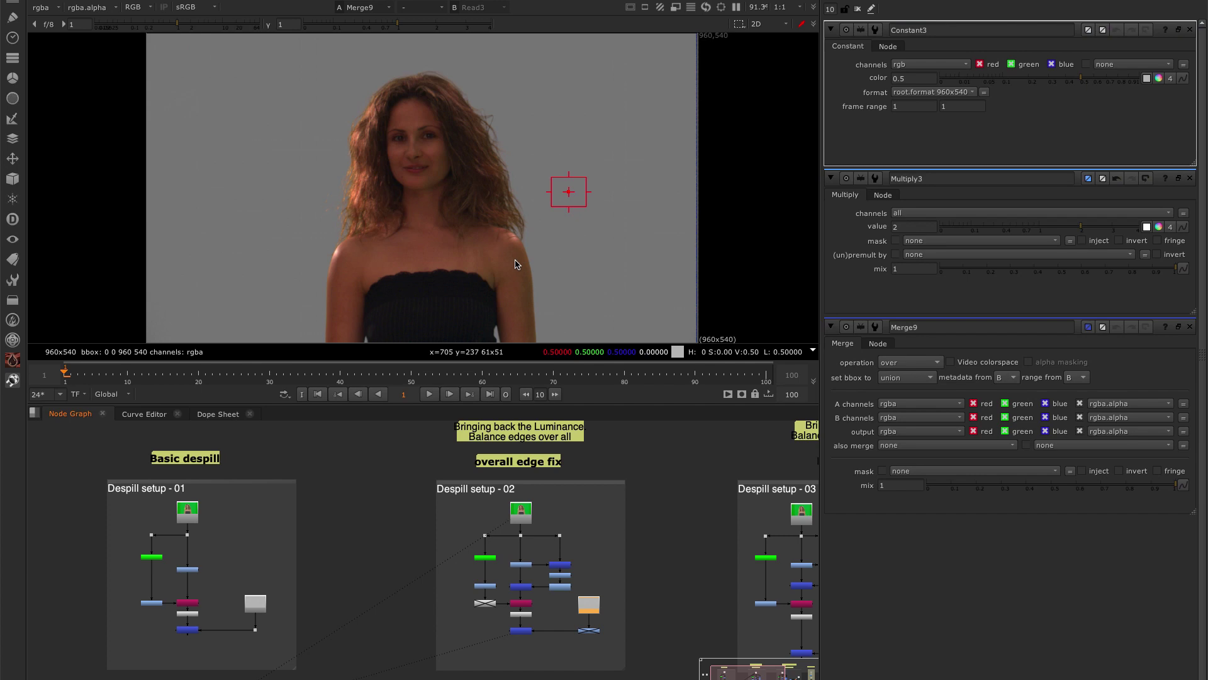
{"action": "left_click", "coordinate": [748, 220]}
{"action": "scroll", "coordinate": [415, 499], "scroll_direction": "down", "scroll_amount": 2}
{"action": "middle_click_drag", "start_coordinate": [329, 528], "coordinate": [452, 526]}
{"action": "scroll", "coordinate": [145, 526], "scroll_direction": "up", "scroll_amount": 2}
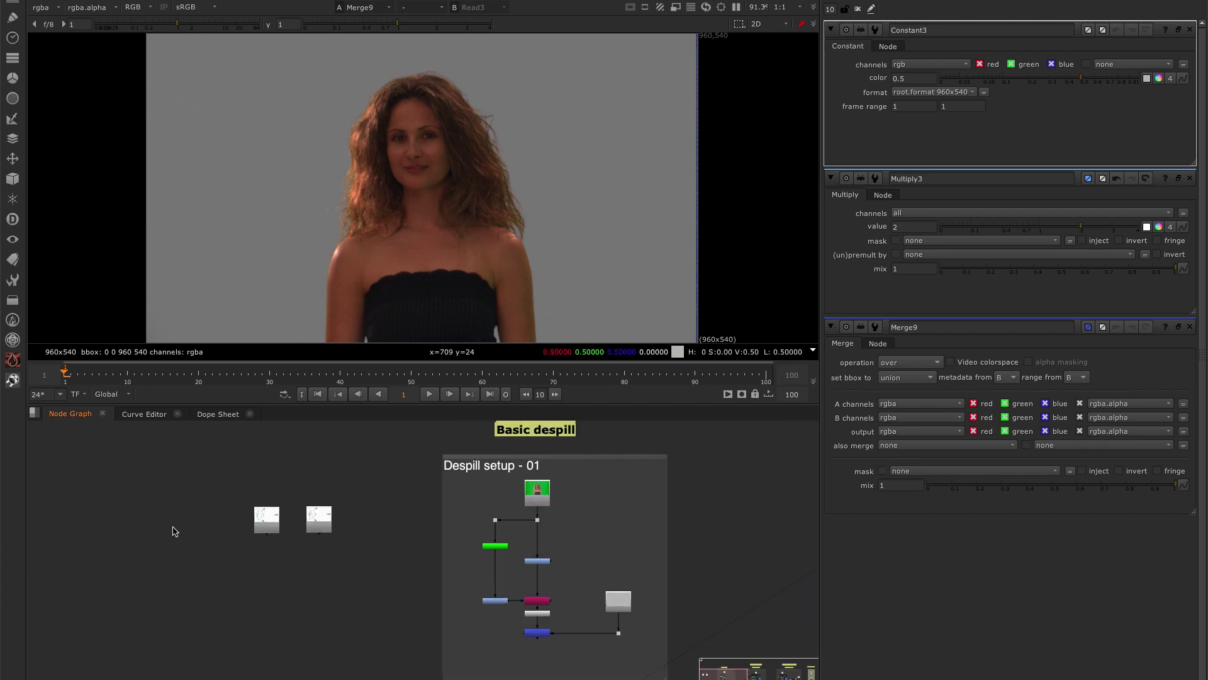
{"action": "scroll", "coordinate": [260, 533], "scroll_direction": "up", "scroll_amount": 4}
{"action": "left_click", "coordinate": [250, 510]}
{"action": "key", "text": "1"}
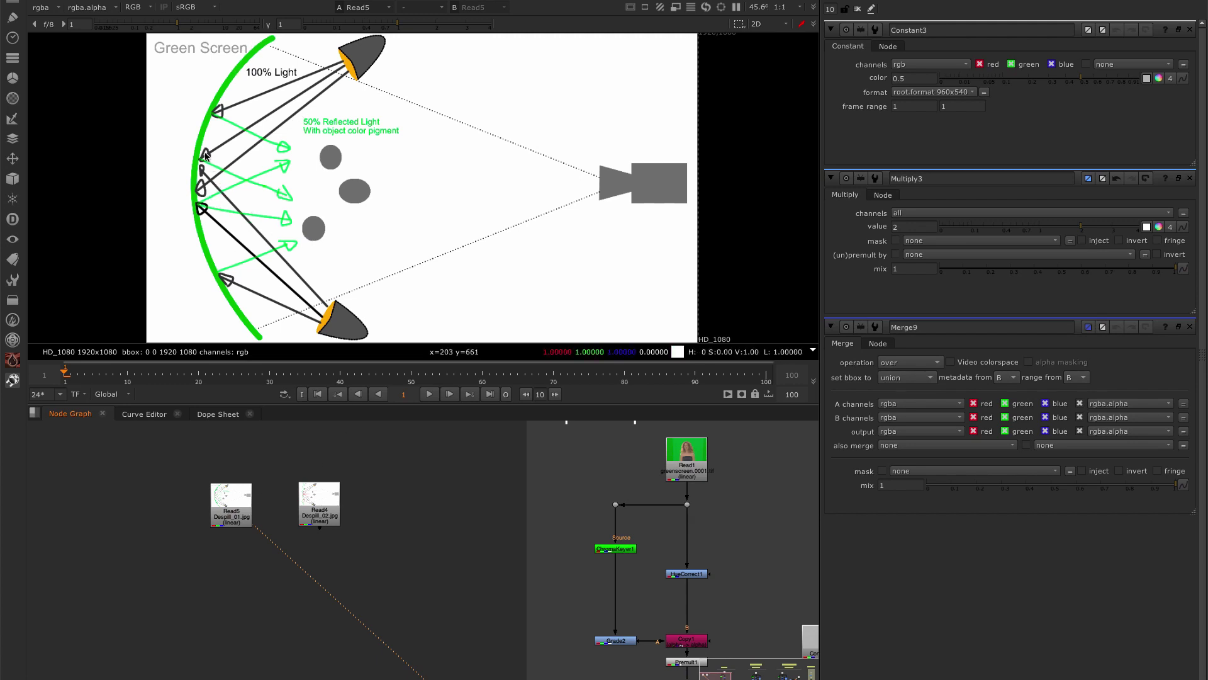
Enable Grade6 below Constant3 in Despill setup - 02, view its output and sample an area of the darkened grey.
{"action": "scroll", "coordinate": [460, 590], "scroll_direction": "down", "scroll_amount": 5}
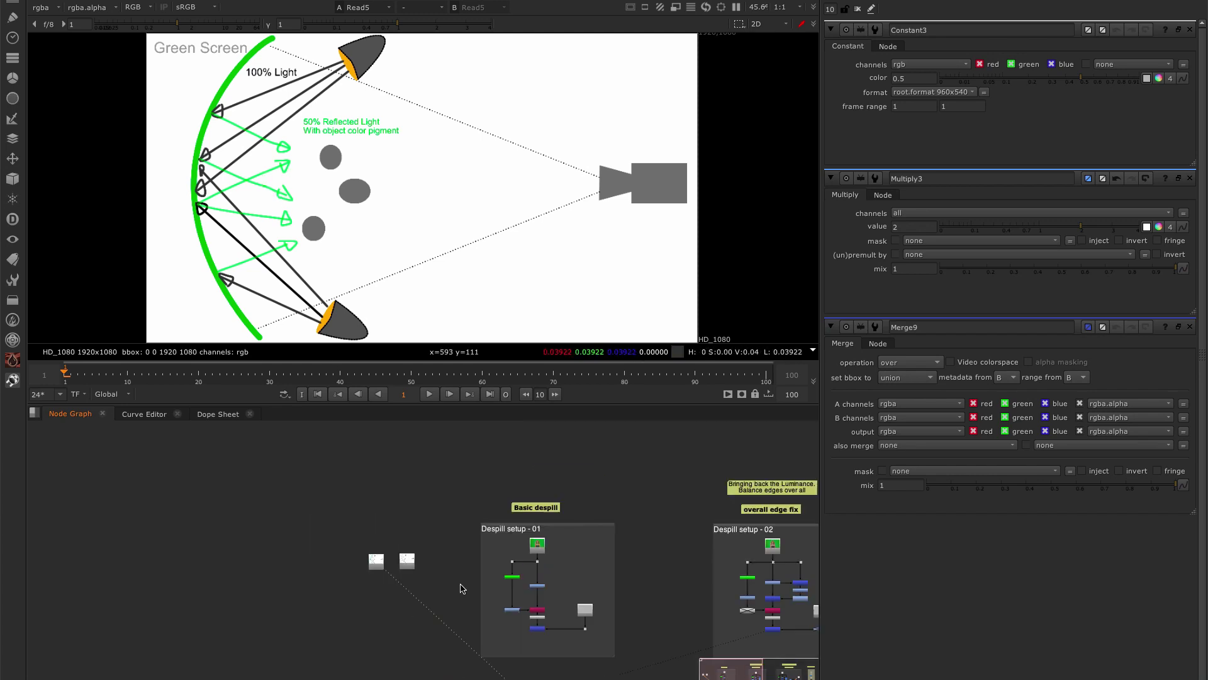
{"action": "middle_click_drag", "start_coordinate": [694, 627], "coordinate": [475, 578]}
{"action": "scroll", "coordinate": [535, 570], "scroll_direction": "up", "scroll_amount": 5}
{"action": "left_click", "coordinate": [530, 565]}
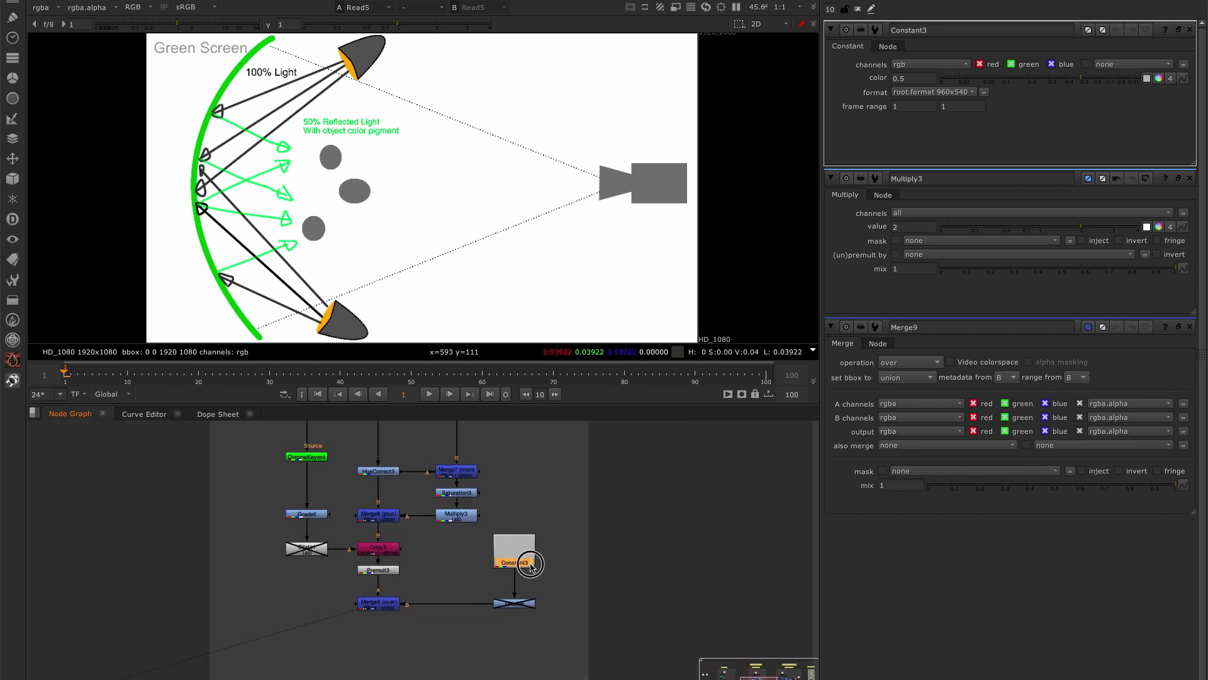
{"action": "key", "text": "1"}
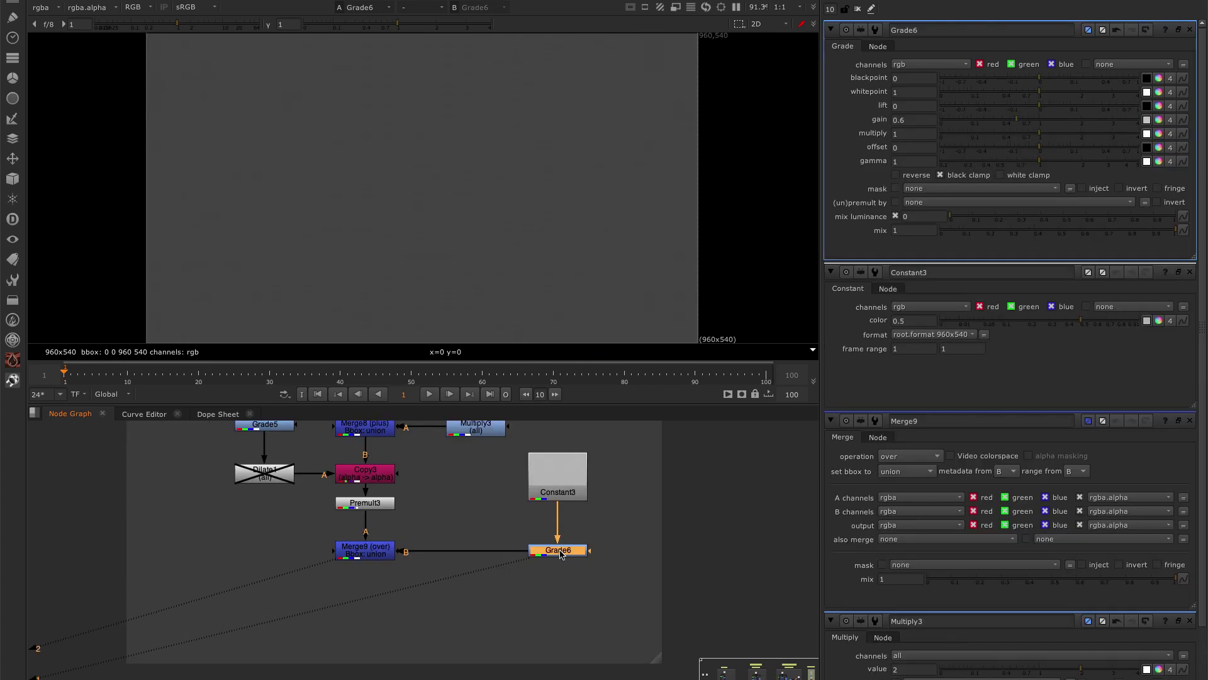
{"action": "left_click", "coordinate": [566, 553]}
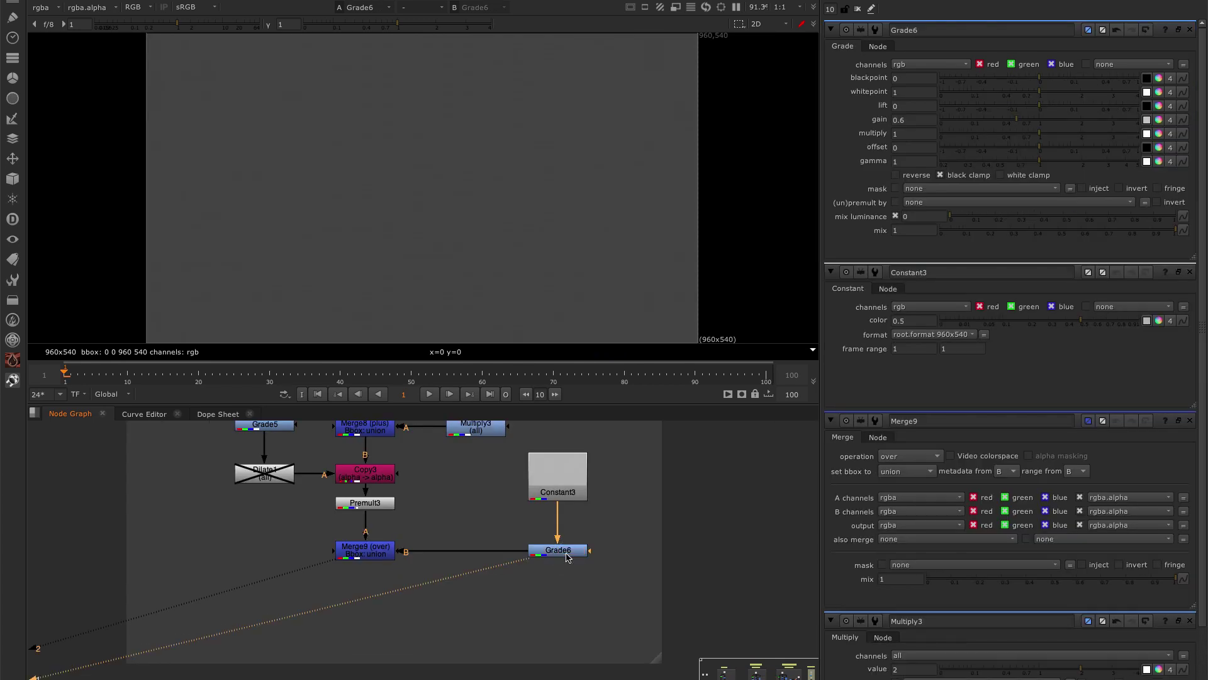
{"action": "left_click_drag", "start_coordinate": [580, 223], "coordinate": [624, 260], "text": "ctrl+shift"}
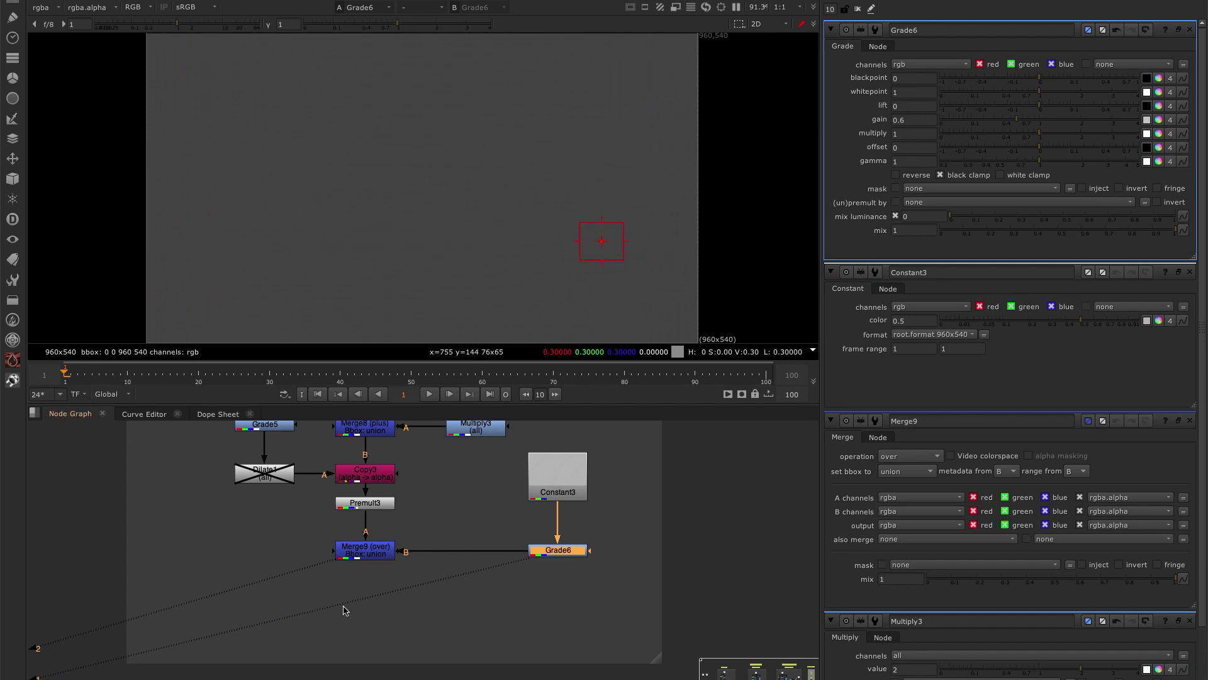
View the Merge9 composite over the darkened grey and inspect the hair, shoulders and top edges.
{"action": "left_click", "coordinate": [372, 554]}
{"action": "key", "text": "1"}
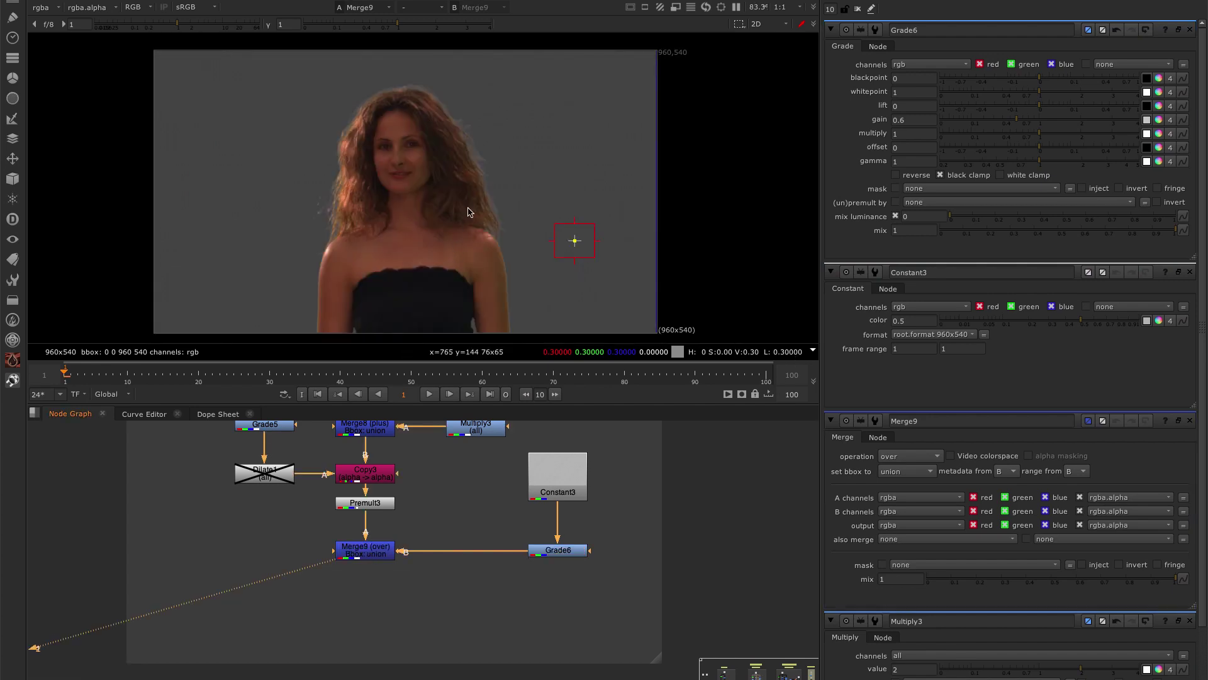
{"action": "scroll", "coordinate": [457, 117], "scroll_direction": "up", "scroll_amount": 2}
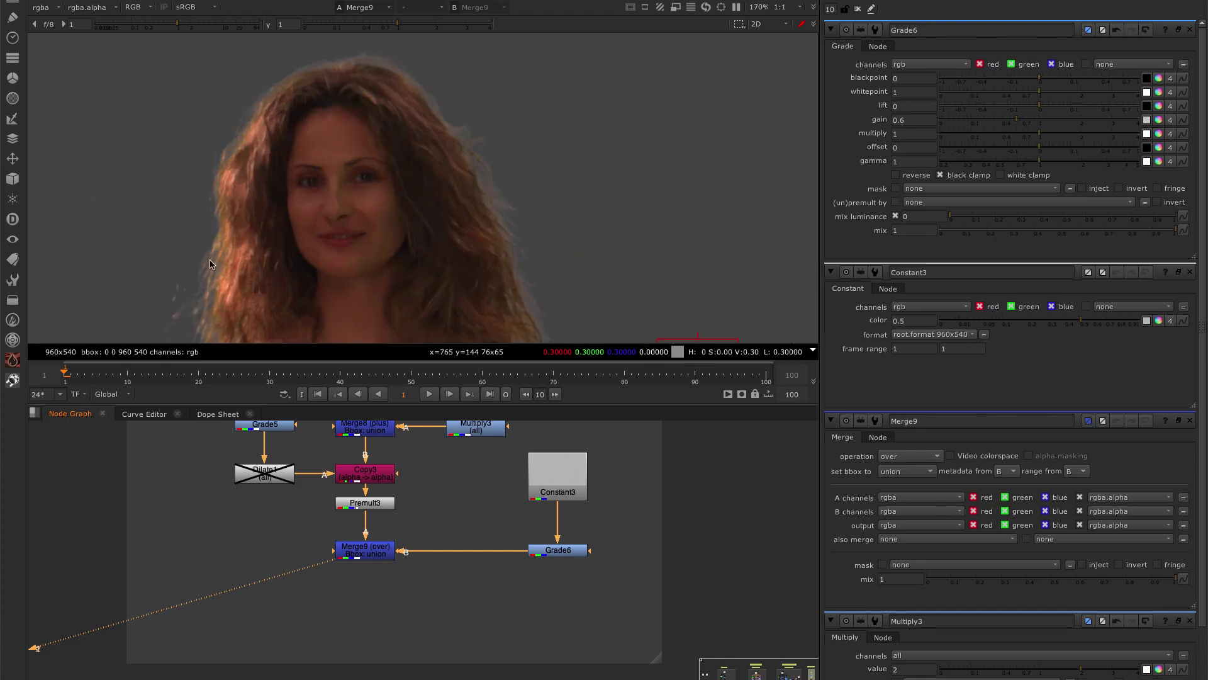
{"action": "middle_click_drag", "start_coordinate": [365, 283], "coordinate": [367, 132]}
{"action": "middle_click_drag", "start_coordinate": [396, 295], "coordinate": [446, 270]}
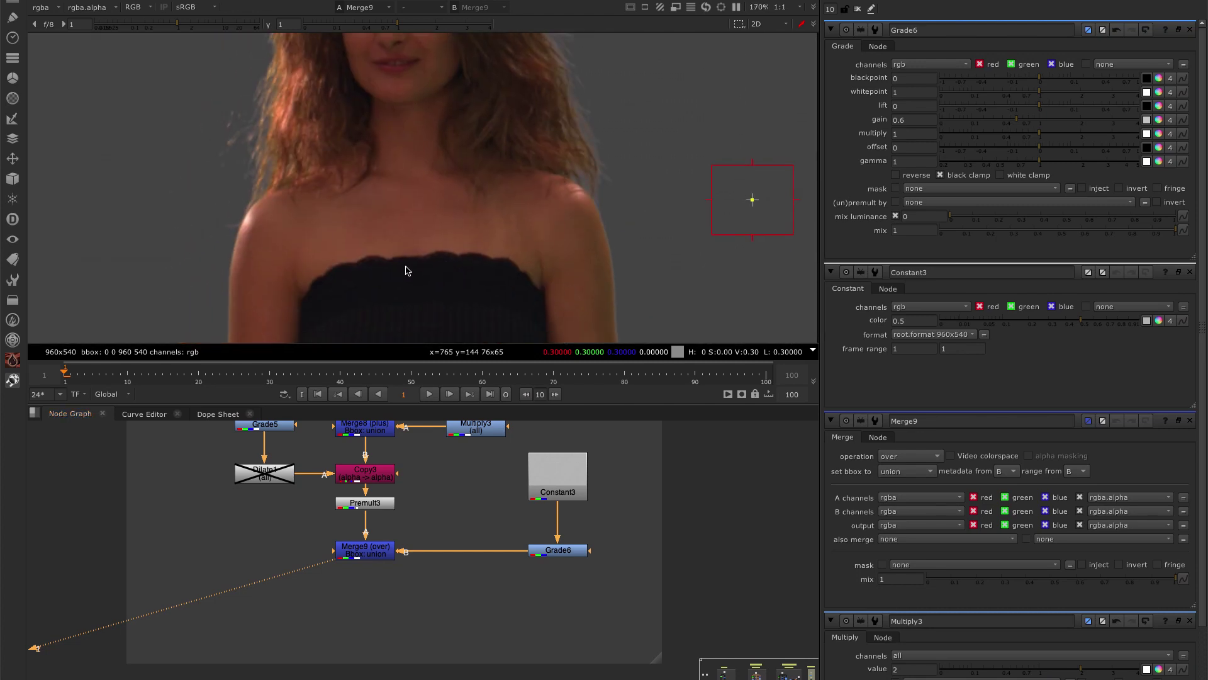
{"action": "scroll", "coordinate": [406, 271], "scroll_direction": "down", "scroll_amount": 2}
{"action": "scroll", "coordinate": [464, 485], "scroll_direction": "up", "scroll_amount": 3}
Disable Multiply3 in the Despill setup - 02 graph.
{"action": "left_click", "coordinate": [487, 525]}
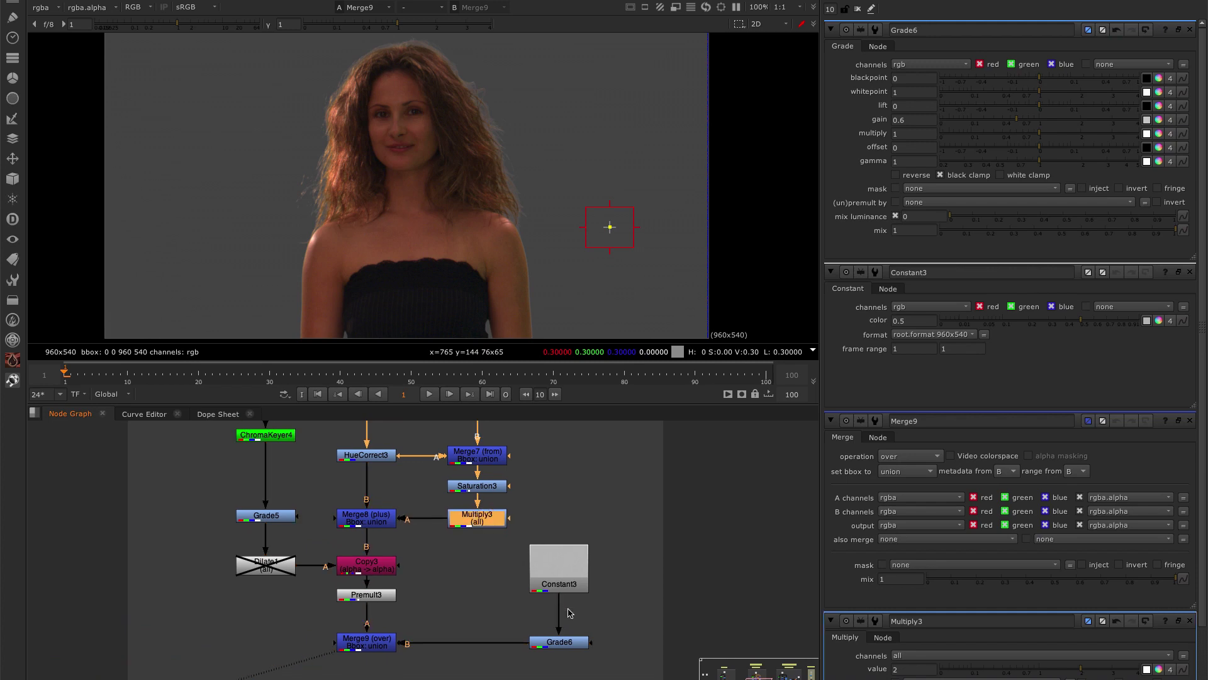
{"action": "scroll", "coordinate": [487, 526], "scroll_direction": "up", "scroll_amount": 2}
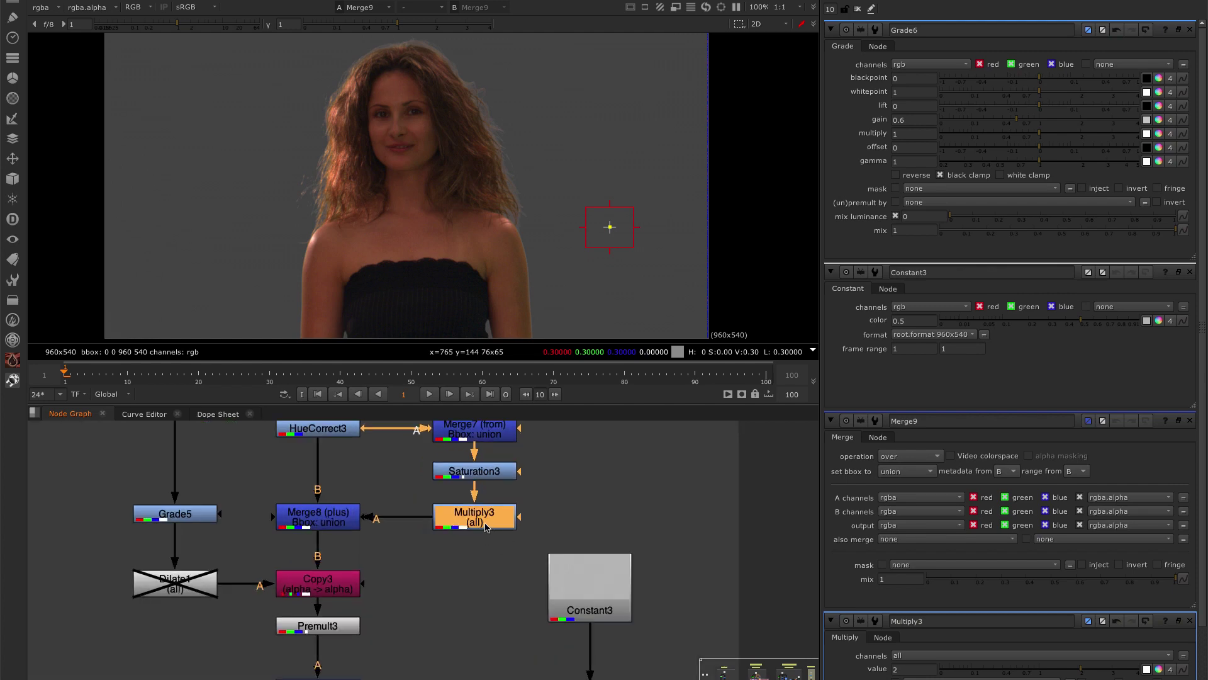
{"action": "key", "text": "d"}
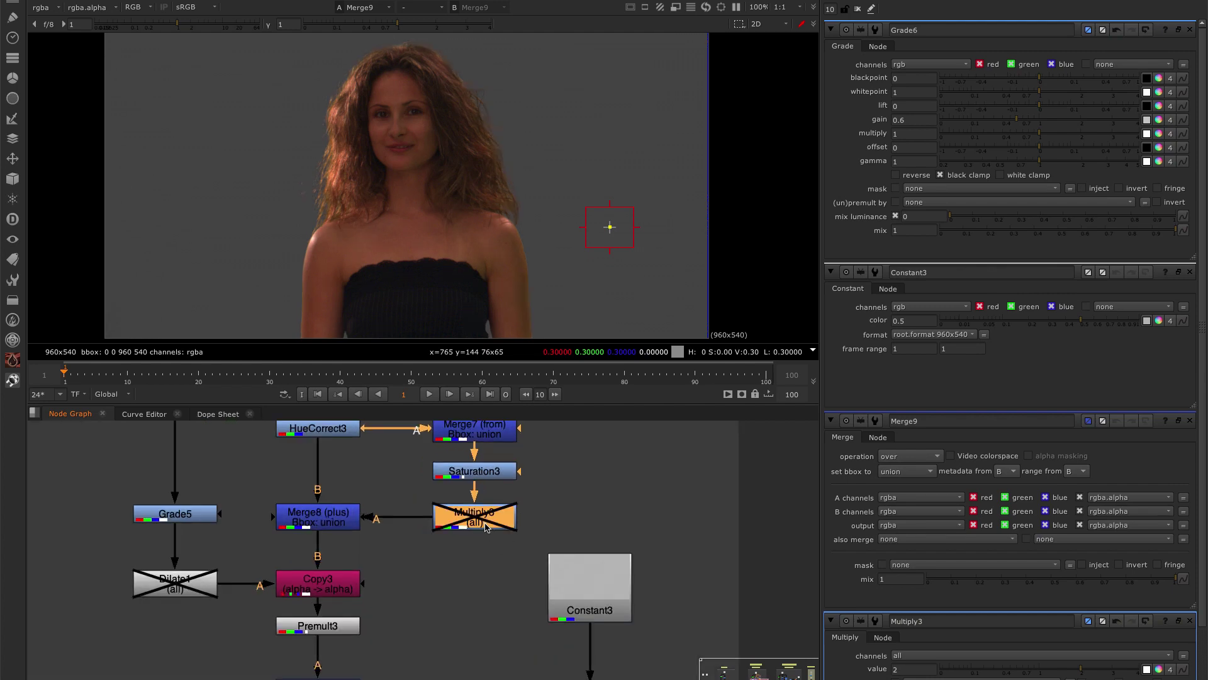
Inspect the Merge9 hair and shoulder edges up close in the full-size viewer without the Multiply3 boost.
{"action": "scroll", "coordinate": [315, 267], "scroll_direction": "up", "scroll_amount": 4}
{"action": "key", "text": "space"}
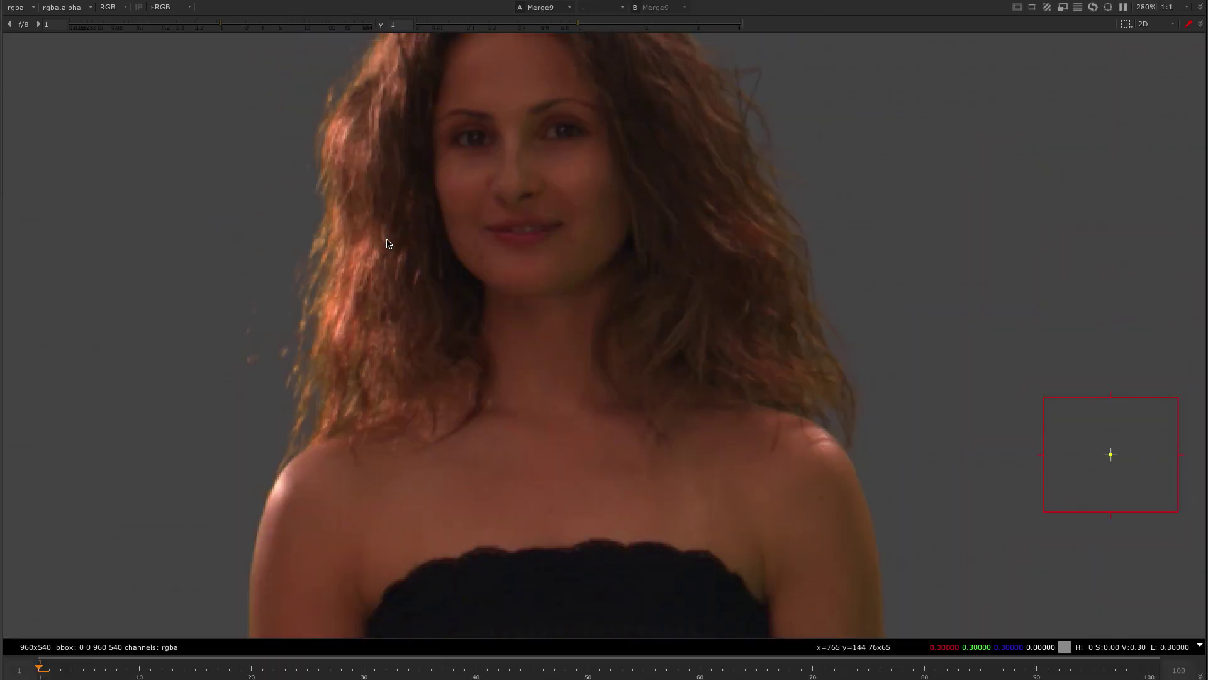
{"action": "middle_click_drag", "start_coordinate": [390, 206], "coordinate": [378, 395]}
{"action": "middle_click_drag", "start_coordinate": [776, 470], "coordinate": [760, 195]}
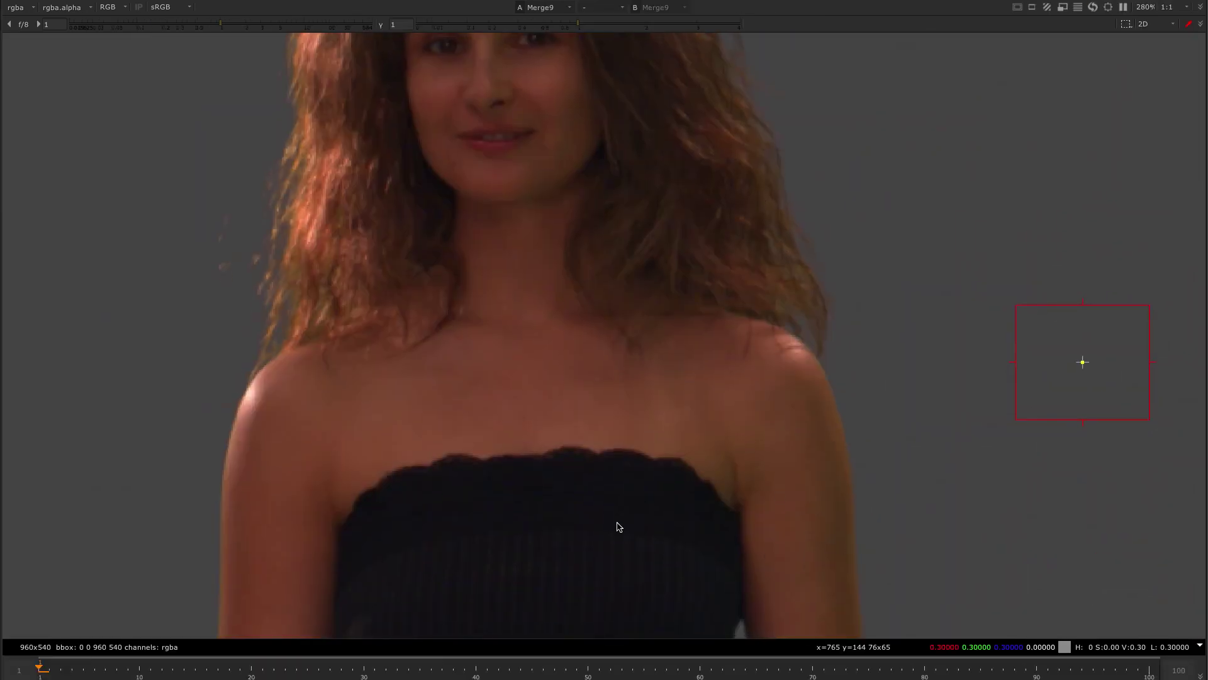
{"action": "key", "text": "space"}
{"action": "key", "text": "f"}
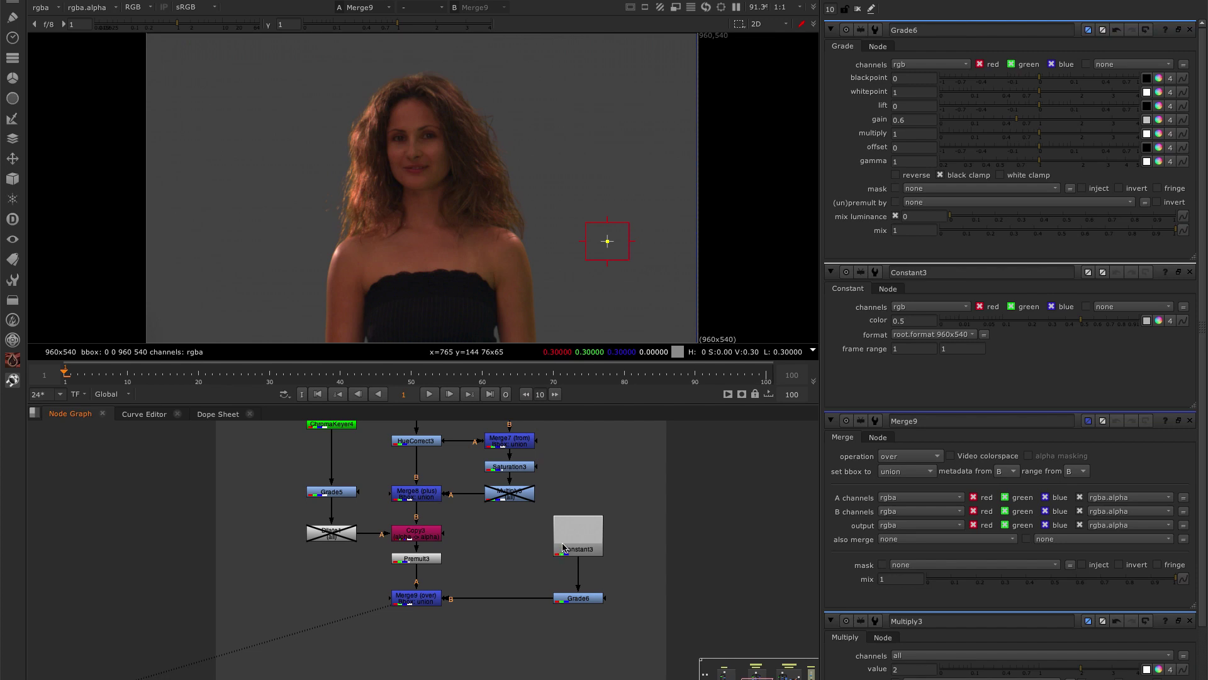
Select Multiply3, and view the Despill_02.jpg scattered reflection light diagram from Read4.
{"action": "mouse_move", "coordinate": [514, 497]}
{"action": "left_mouse_down"}
{"action": "mouse_move", "coordinate": [495, 515]}
{"action": "mouse_move", "coordinate": [513, 497]}
{"action": "left_mouse_up"}
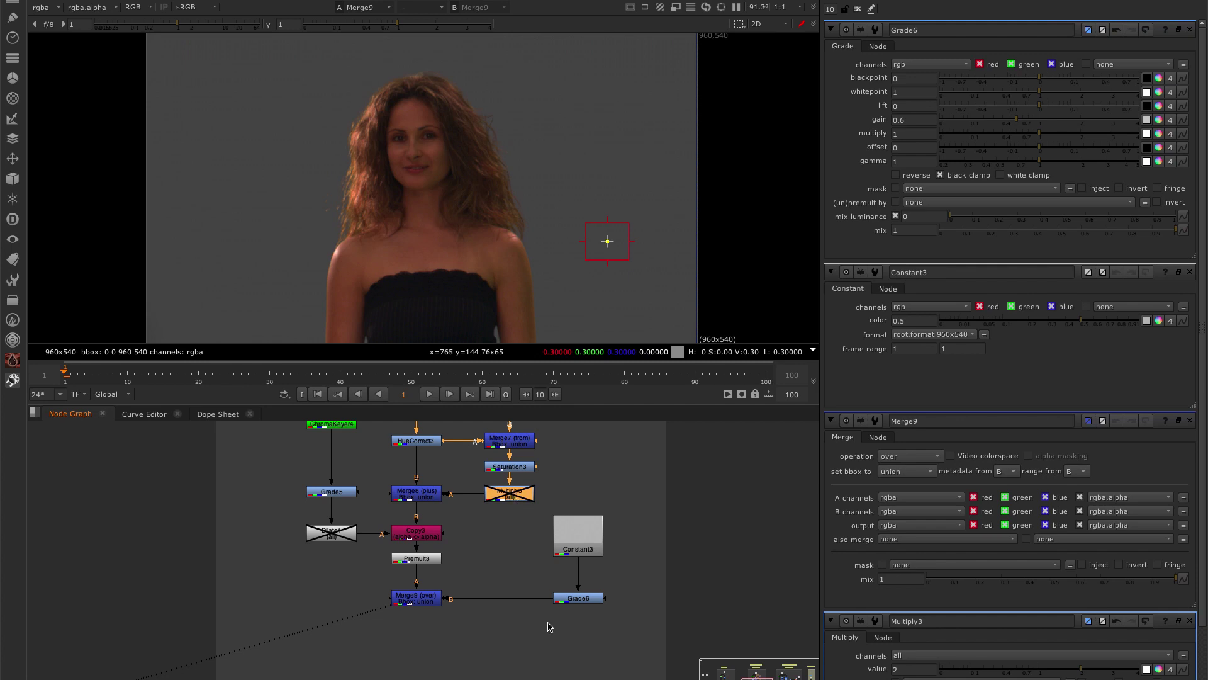
{"action": "scroll", "coordinate": [546, 625], "scroll_direction": "down", "scroll_amount": 5}
{"action": "scroll", "coordinate": [381, 614], "scroll_direction": "down", "scroll_amount": 1}
{"action": "middle_click_drag", "start_coordinate": [324, 605], "coordinate": [674, 642]}
{"action": "scroll", "coordinate": [410, 579], "scroll_direction": "up", "scroll_amount": 4}
{"action": "left_click", "coordinate": [378, 565]}
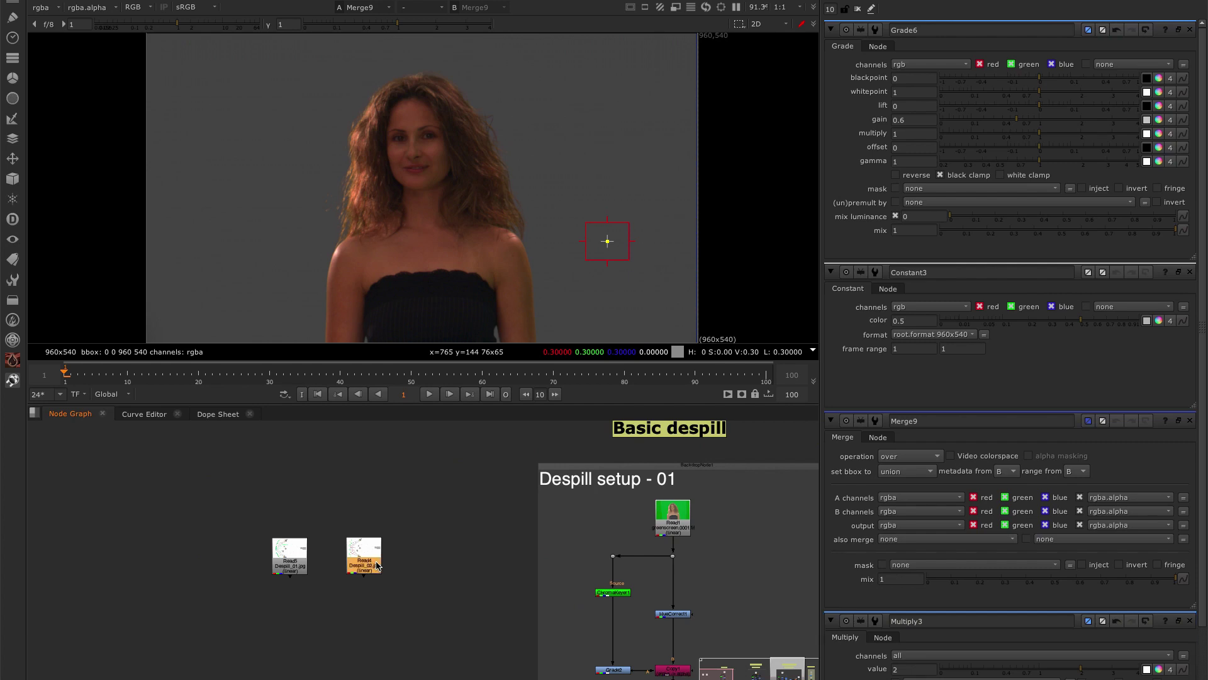
{"action": "key", "text": "1"}
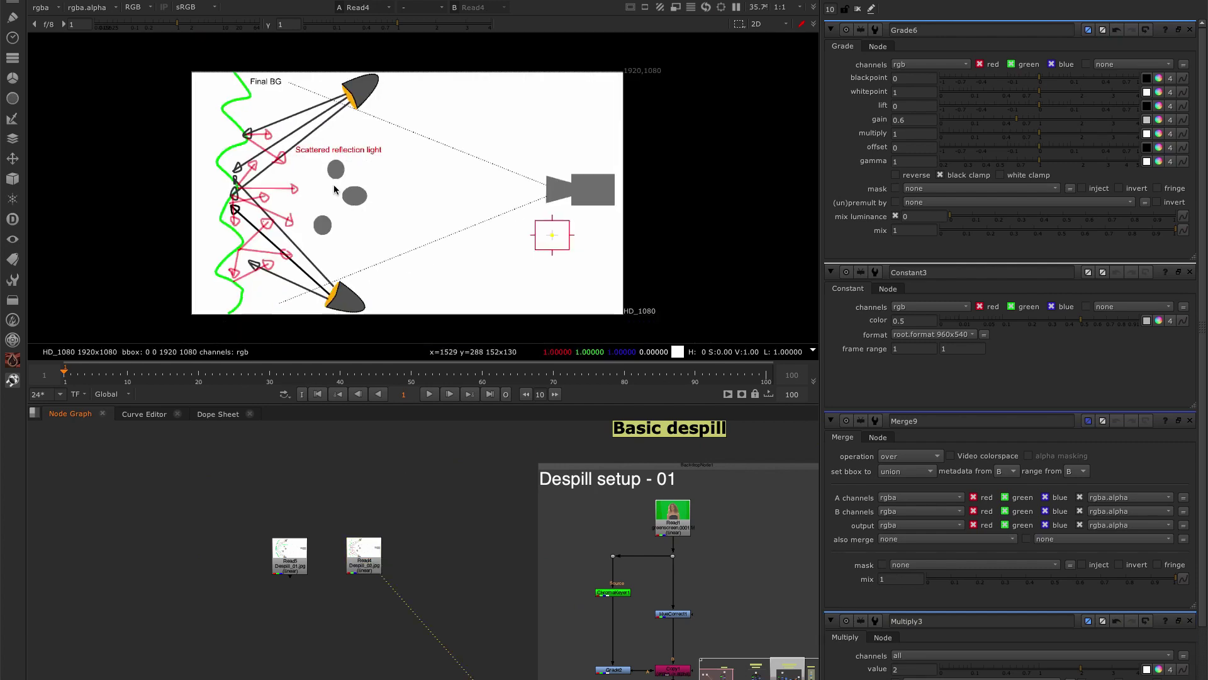
{"action": "scroll", "coordinate": [228, 72], "scroll_direction": "up", "scroll_amount": 3}
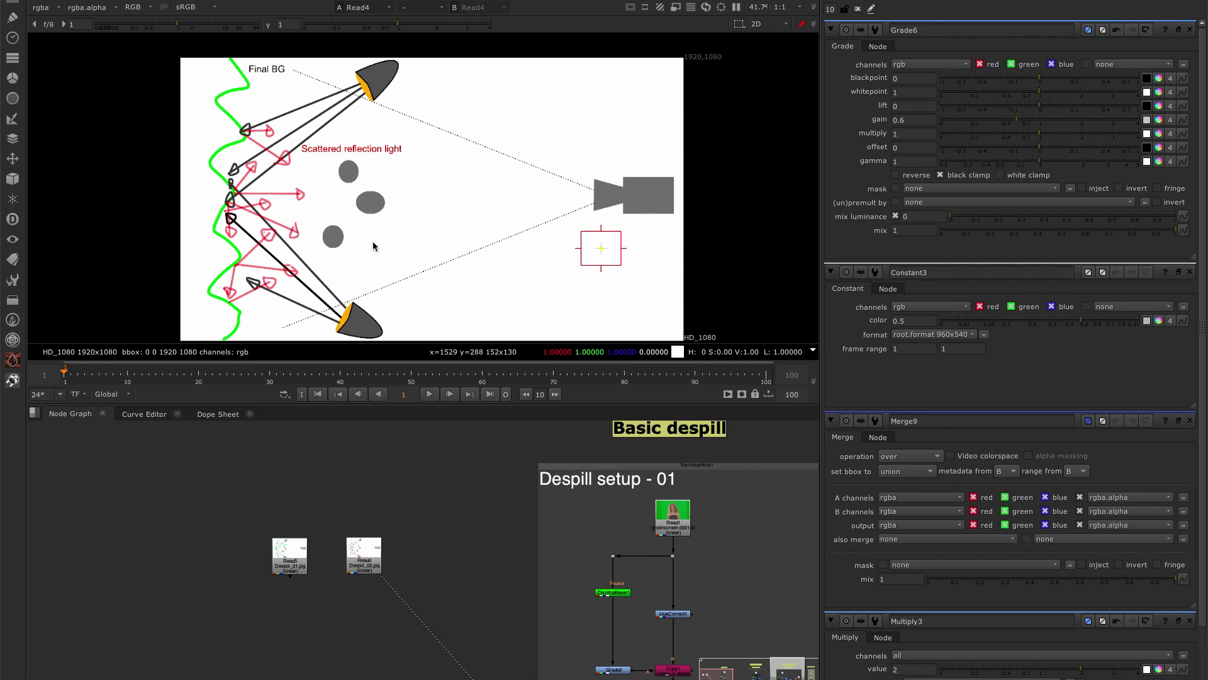
View Constant2 in the Despill setup - 03 graph, open its properties and clear the viewer's colour sample area.
{"action": "scroll", "coordinate": [377, 513], "scroll_direction": "down", "scroll_amount": 6}
{"action": "scroll", "coordinate": [283, 564], "scroll_direction": "up", "scroll_amount": 3}
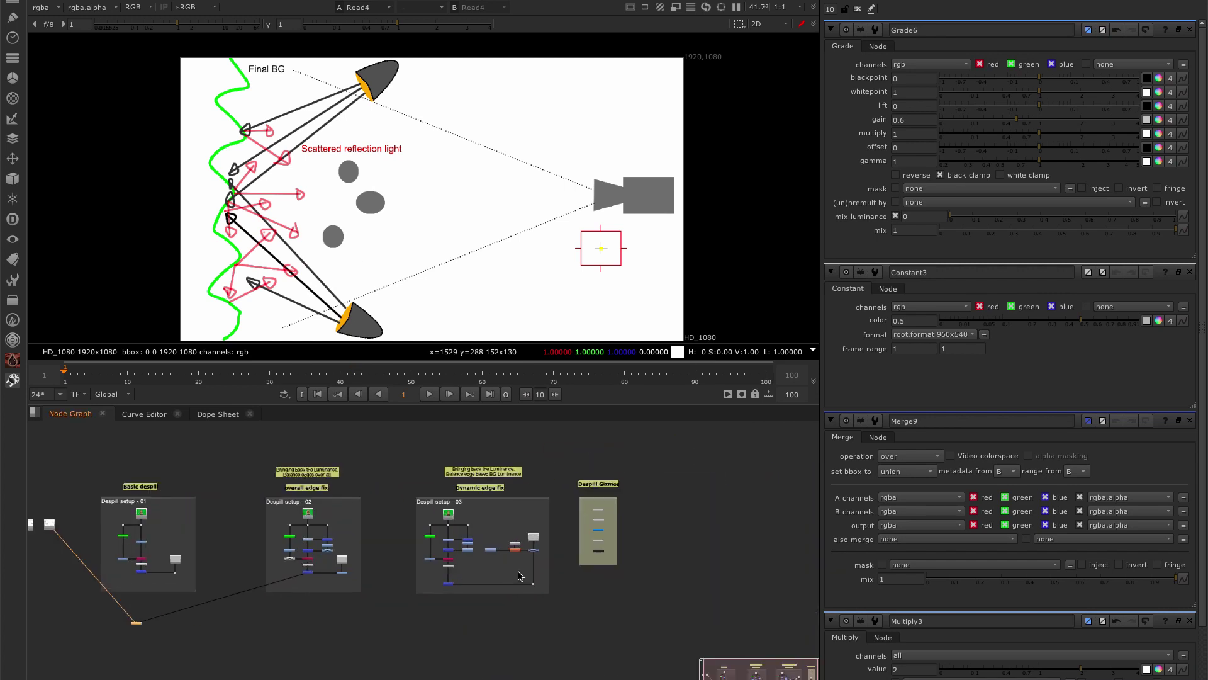
{"action": "middle_click_drag", "start_coordinate": [310, 544], "coordinate": [345, 583]}
{"action": "scroll", "coordinate": [453, 544], "scroll_direction": "up", "scroll_amount": 3}
{"action": "middle_click_drag", "start_coordinate": [519, 546], "coordinate": [519, 531]}
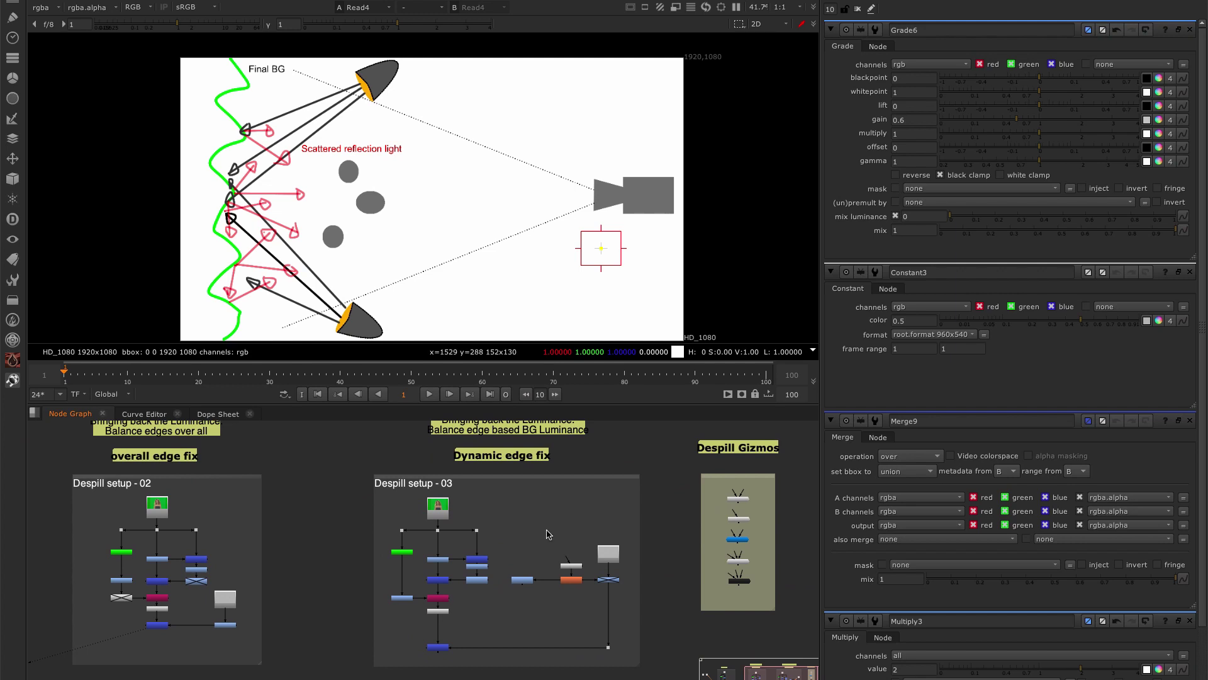
{"action": "scroll", "coordinate": [551, 535], "scroll_direction": "up", "scroll_amount": 2}
{"action": "scroll", "coordinate": [528, 513], "scroll_direction": "up", "scroll_amount": 3}
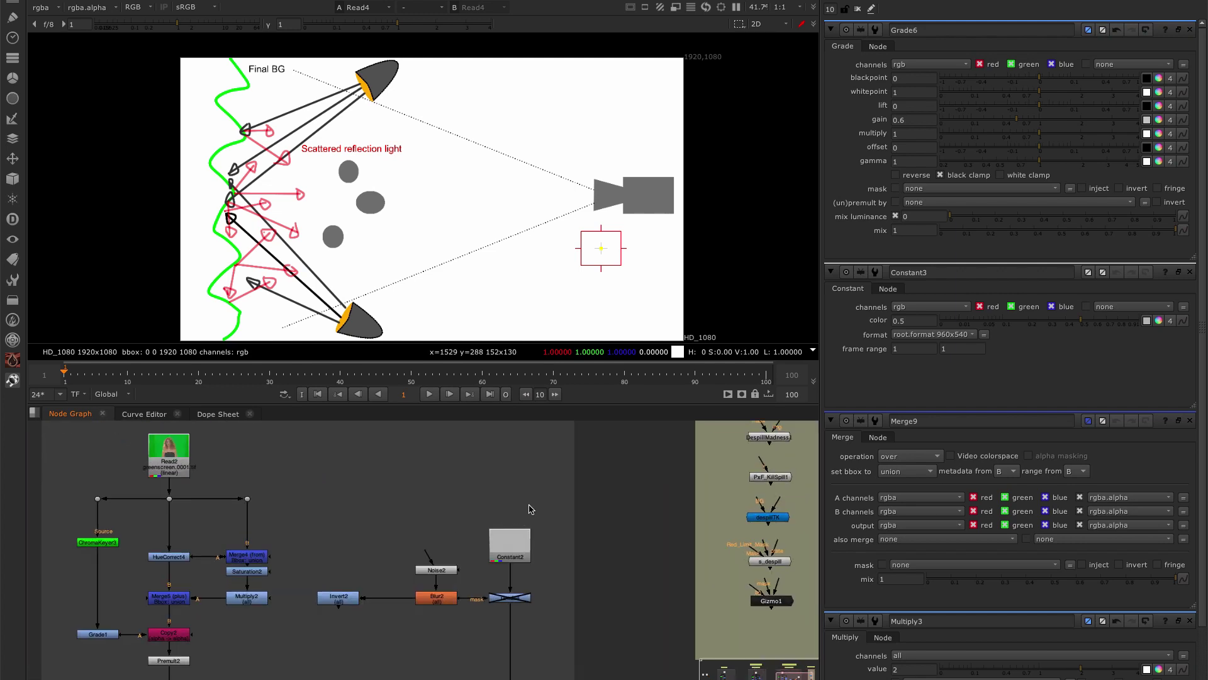
{"action": "key", "text": "1"}
{"action": "double_click", "coordinate": [522, 552]}
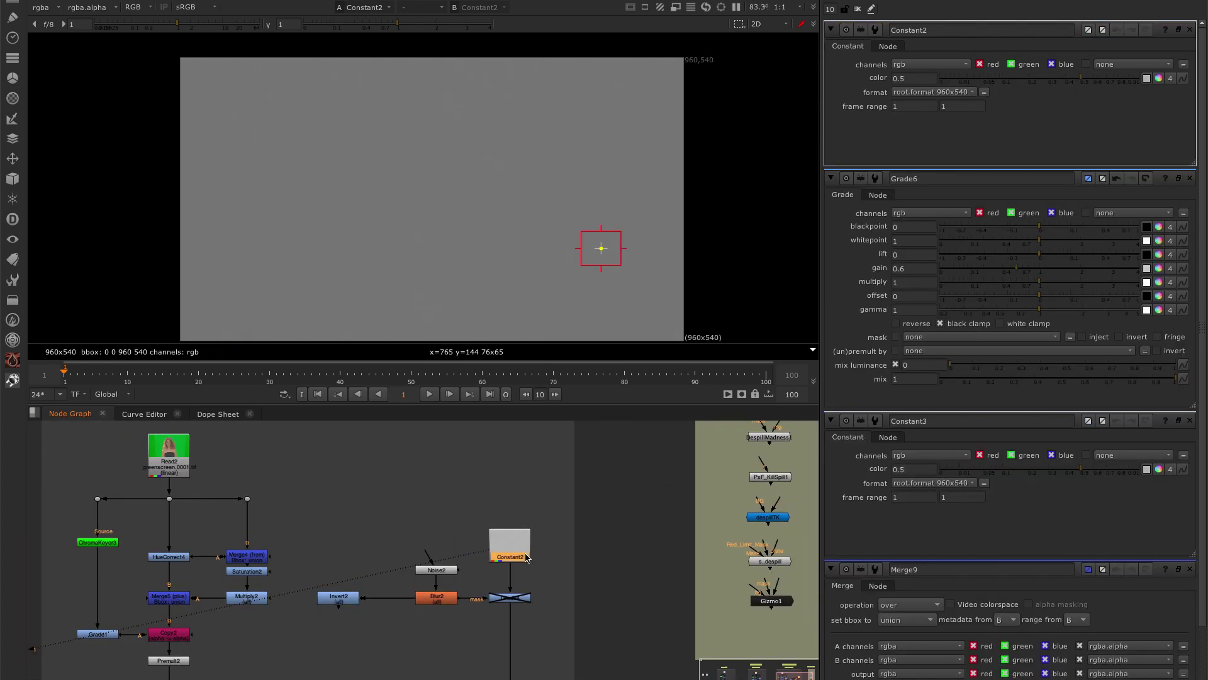
{"action": "right_click", "coordinate": [718, 266], "text": "ctrl"}
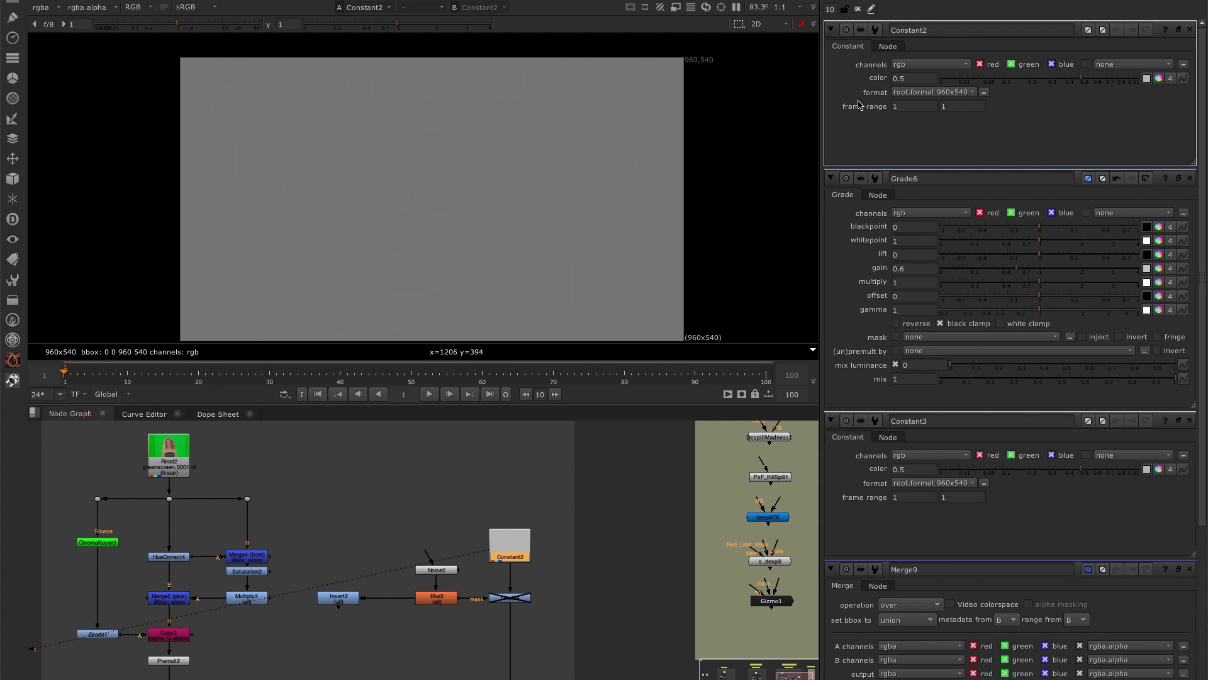
View Noise2, Blur3 and Grade4 in turn, and enable Grade4 to darken Constant2 through the blurred noise mask.
{"action": "middle_click_drag", "start_coordinate": [540, 593], "coordinate": [547, 549]}
{"action": "left_click", "coordinate": [459, 532]}
{"action": "key", "text": "1"}
{"action": "left_click", "coordinate": [443, 554]}
{"action": "key", "text": "1"}
{"action": "left_click", "coordinate": [511, 556]}
{"action": "key", "text": "1"}
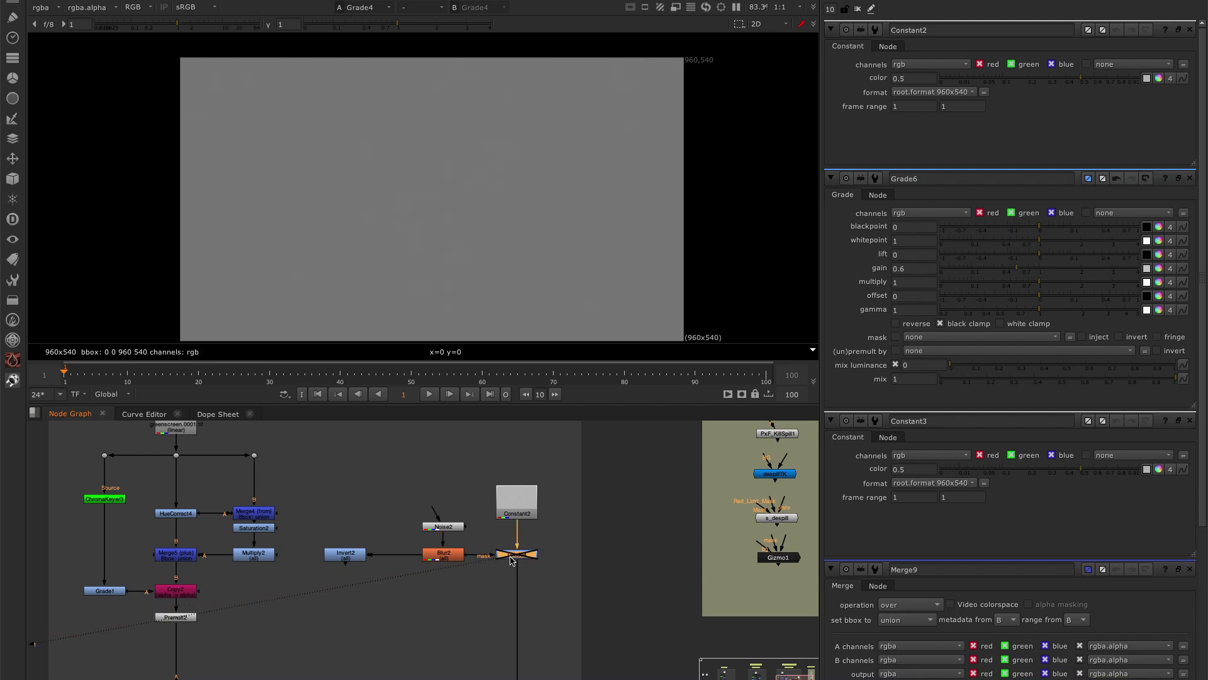
{"action": "key", "text": "d"}
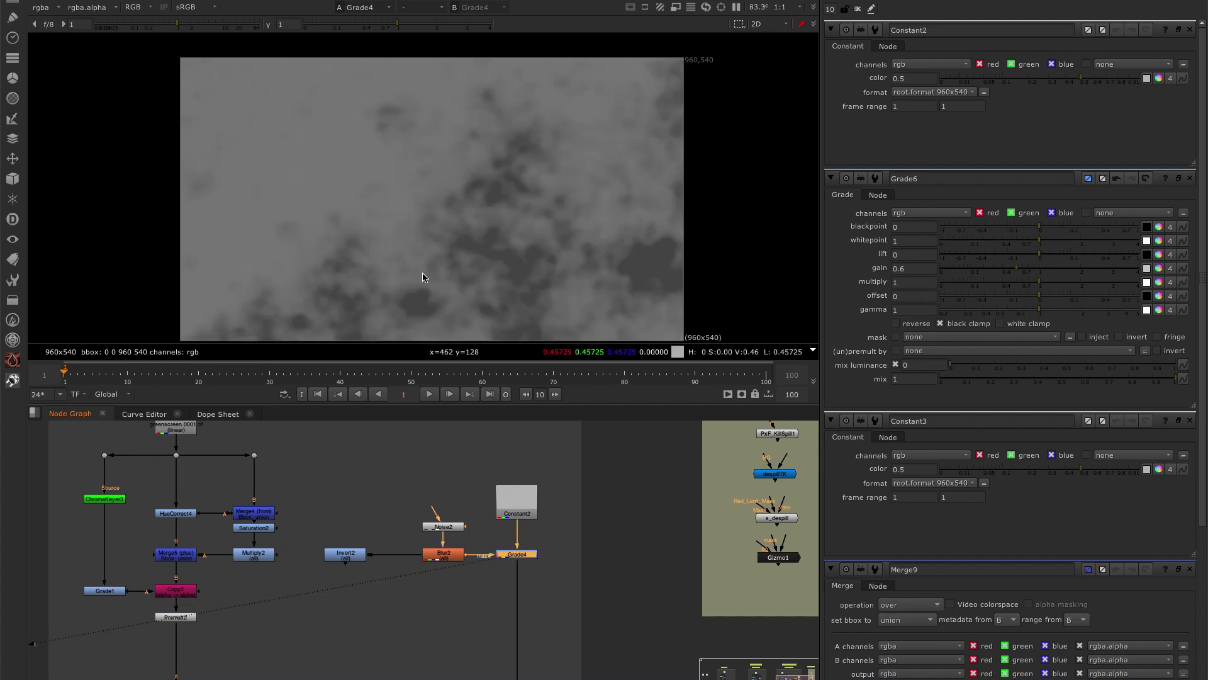
View the Merge6 composite of Despill setup - 03 and zoom in on the subject's edges against the uneven background.
{"action": "scroll", "coordinate": [505, 575], "scroll_direction": "down", "scroll_amount": 3}
{"action": "middle_click_drag", "start_coordinate": [378, 571], "coordinate": [449, 510]}
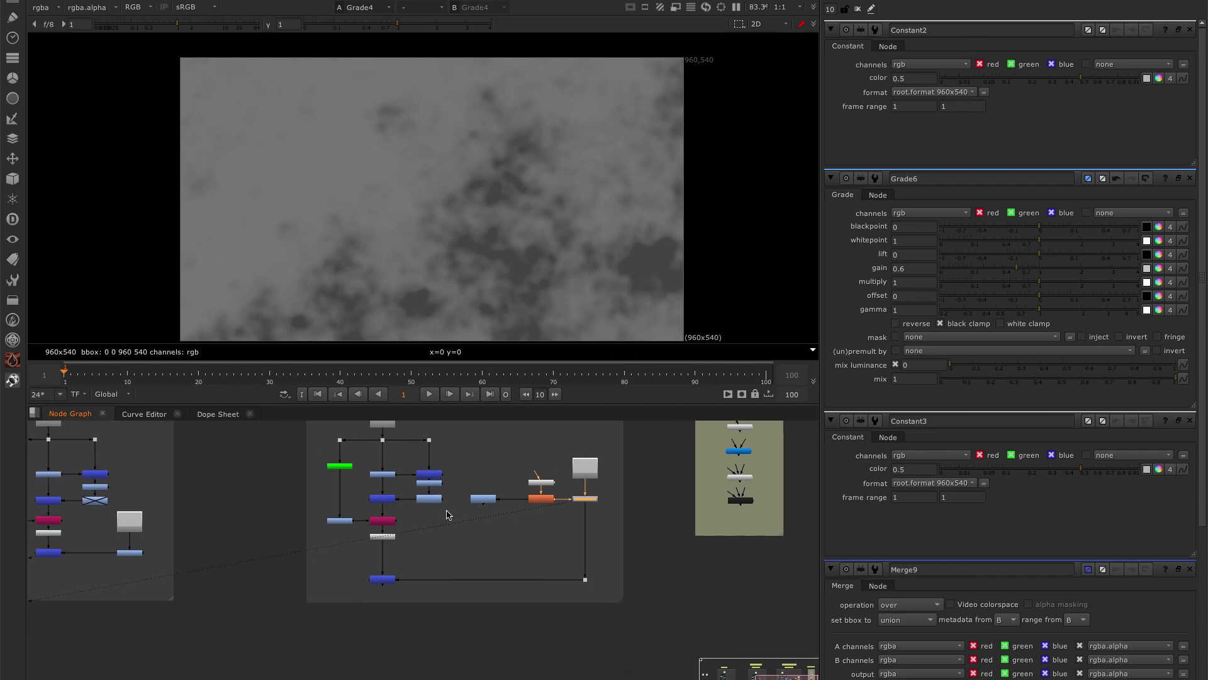
{"action": "scroll", "coordinate": [416, 507], "scroll_direction": "up", "scroll_amount": 3}
{"action": "left_click", "coordinate": [370, 634]}
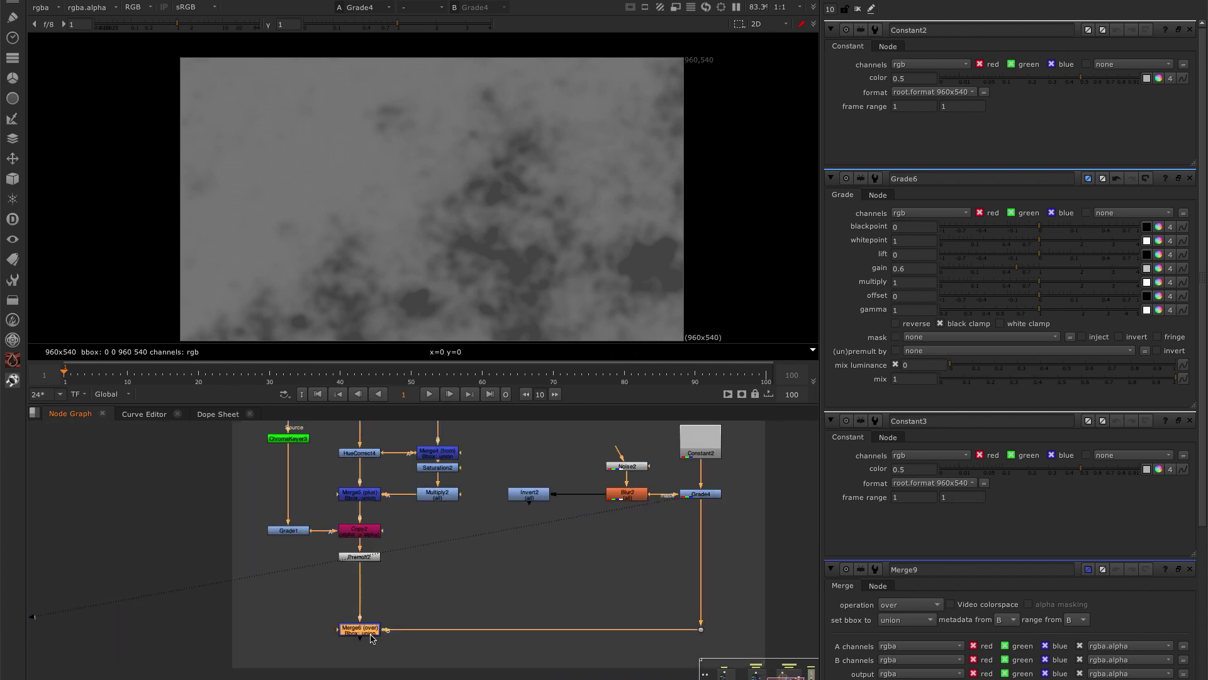
{"action": "key", "text": "1"}
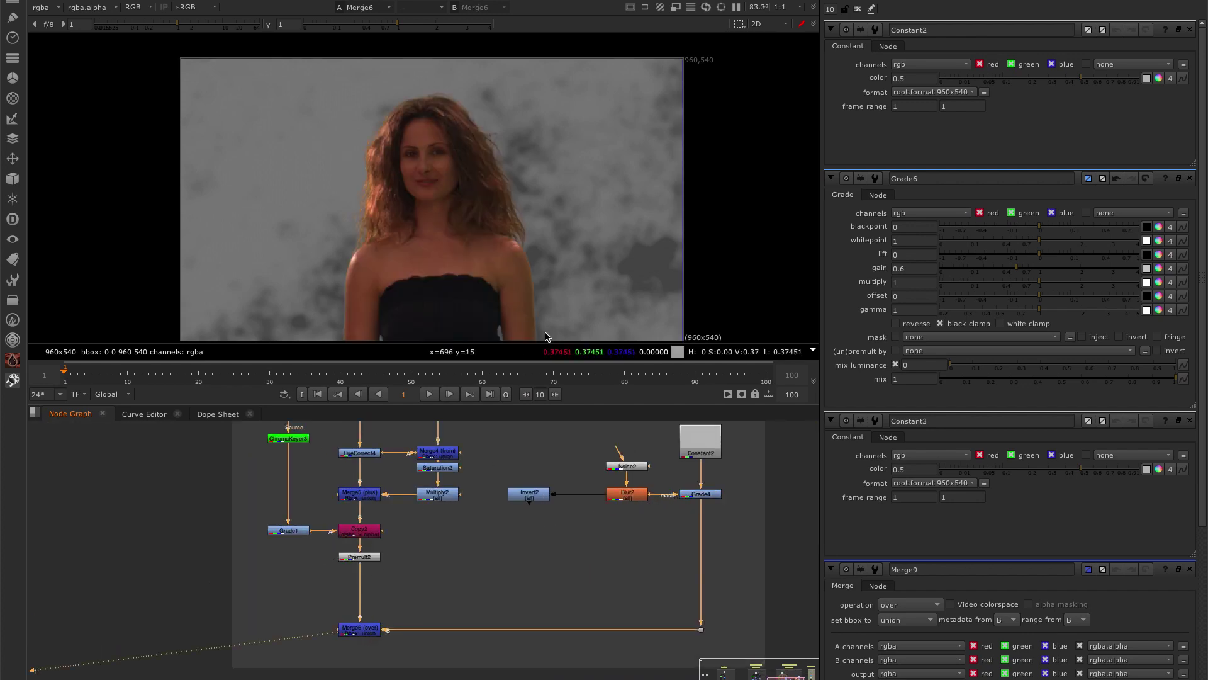
{"action": "scroll", "coordinate": [536, 281], "scroll_direction": "up", "scroll_amount": 3}
{"action": "scroll", "coordinate": [493, 191], "scroll_direction": "up", "scroll_amount": 3}
{"action": "scroll", "coordinate": [494, 191], "scroll_direction": "down", "scroll_amount": 2}
Inspect the Merge6 hair, head and shoulder edges against the light and dark background patches in the full-size viewer.
{"action": "key", "text": "space"}
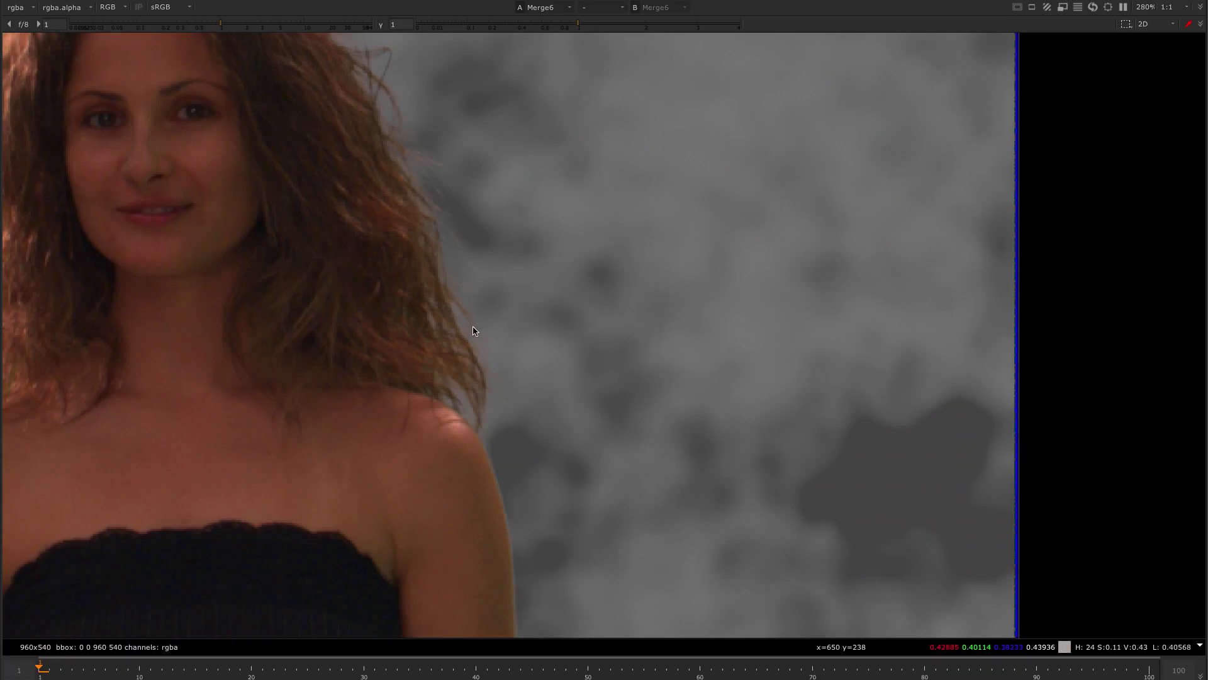
{"action": "middle_click_drag", "start_coordinate": [435, 432], "coordinate": [626, 255]}
{"action": "scroll", "coordinate": [628, 333], "scroll_direction": "down", "scroll_amount": 2}
{"action": "middle_click_drag", "start_coordinate": [429, 188], "coordinate": [424, 332]}
{"action": "scroll", "coordinate": [317, 207], "scroll_direction": "up", "scroll_amount": 3}
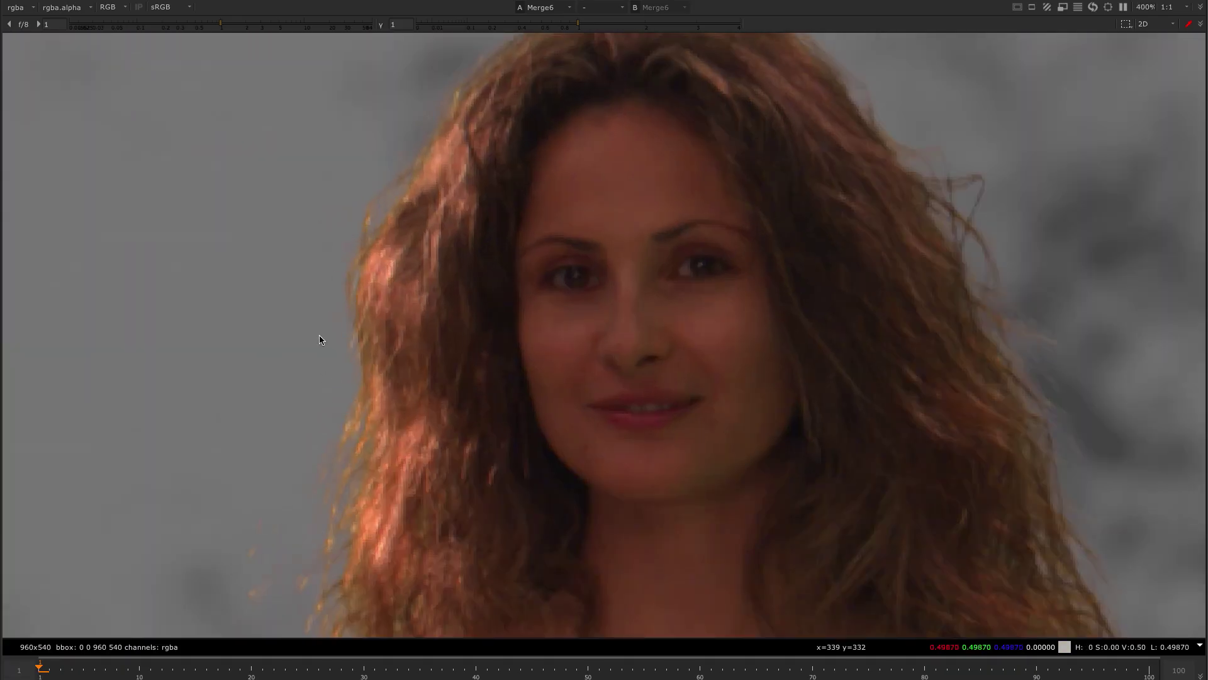
{"action": "middle_click_drag", "start_coordinate": [354, 193], "coordinate": [307, 244]}
{"action": "scroll", "coordinate": [308, 249], "scroll_direction": "down", "scroll_amount": 1}
{"action": "scroll", "coordinate": [369, 250], "scroll_direction": "up", "scroll_amount": 3}
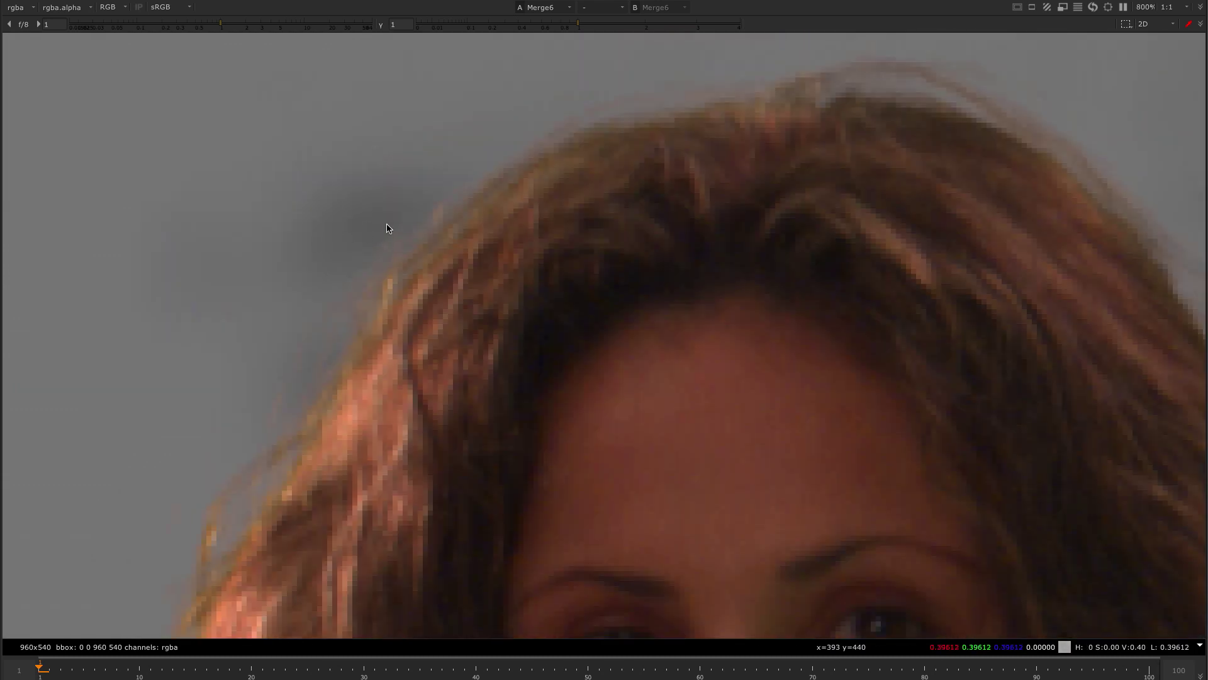
{"action": "scroll", "coordinate": [389, 229], "scroll_direction": "down", "scroll_amount": 7}
{"action": "scroll", "coordinate": [663, 364], "scroll_direction": "up", "scroll_amount": 7}
{"action": "scroll", "coordinate": [479, 434], "scroll_direction": "down", "scroll_amount": 3}
{"action": "scroll", "coordinate": [538, 250], "scroll_direction": "down", "scroll_amount": 2}
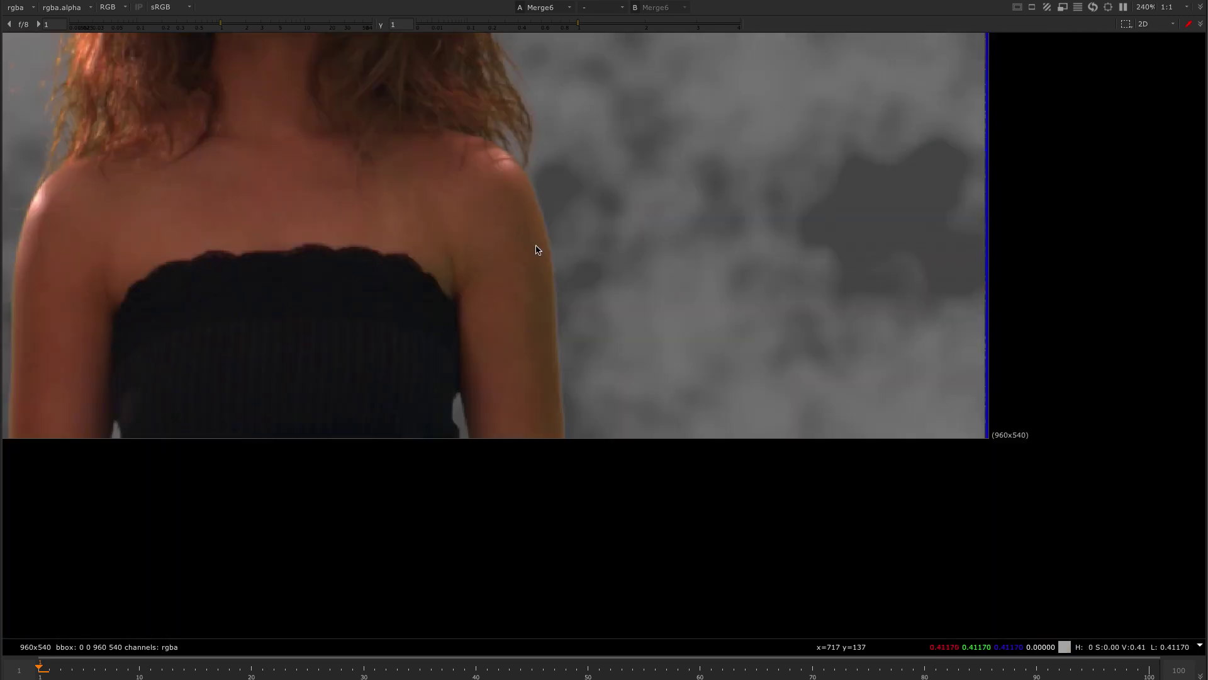
Examine both of the subject's arm edges against the uneven background in the full-size viewer, and view Merge6 in the regular layout.
{"action": "middle_click_drag", "start_coordinate": [538, 250], "coordinate": [846, 292]}
{"action": "scroll", "coordinate": [177, 327], "scroll_direction": "up", "scroll_amount": 5}
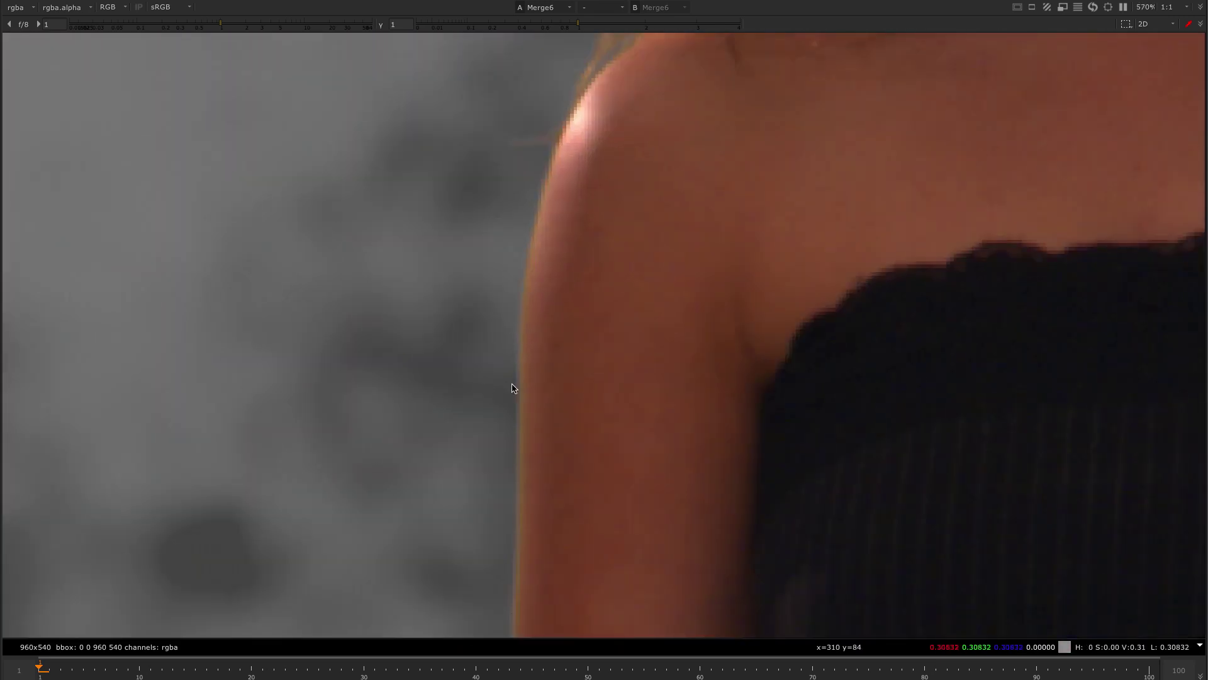
{"action": "scroll", "coordinate": [535, 302], "scroll_direction": "up", "scroll_amount": 2}
{"action": "scroll", "coordinate": [528, 283], "scroll_direction": "down", "scroll_amount": 3}
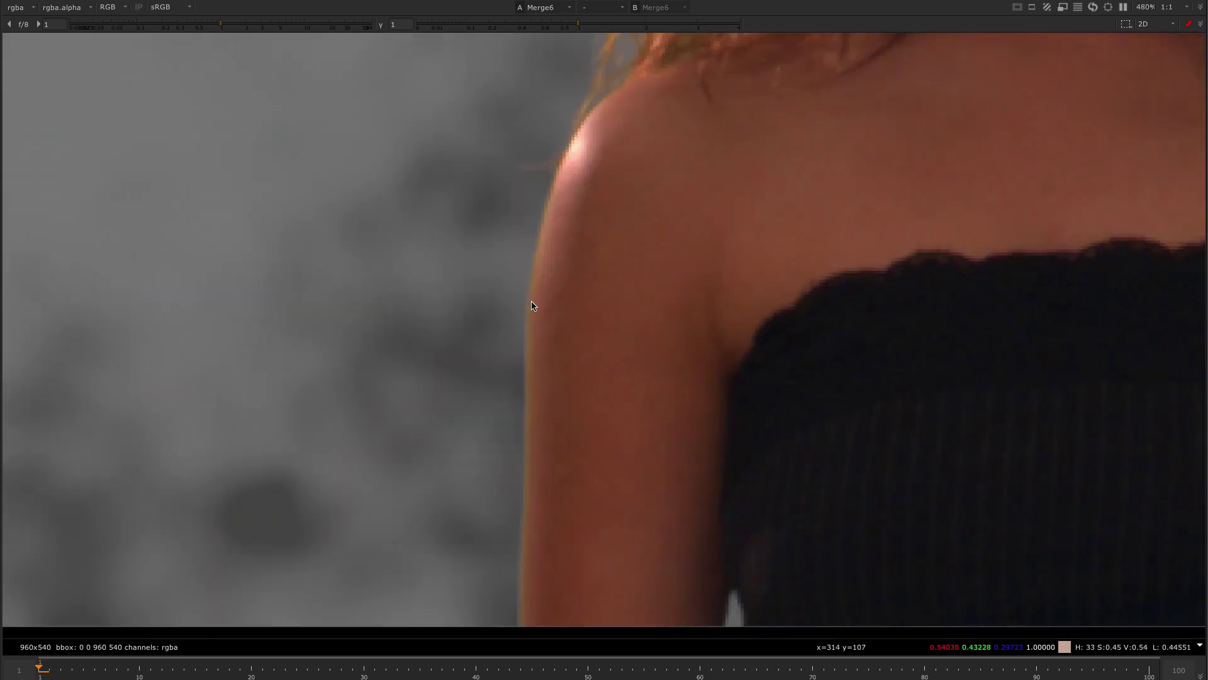
{"action": "scroll", "coordinate": [582, 326], "scroll_direction": "down", "scroll_amount": 3}
{"action": "scroll", "coordinate": [438, 395], "scroll_direction": "down", "scroll_amount": 2}
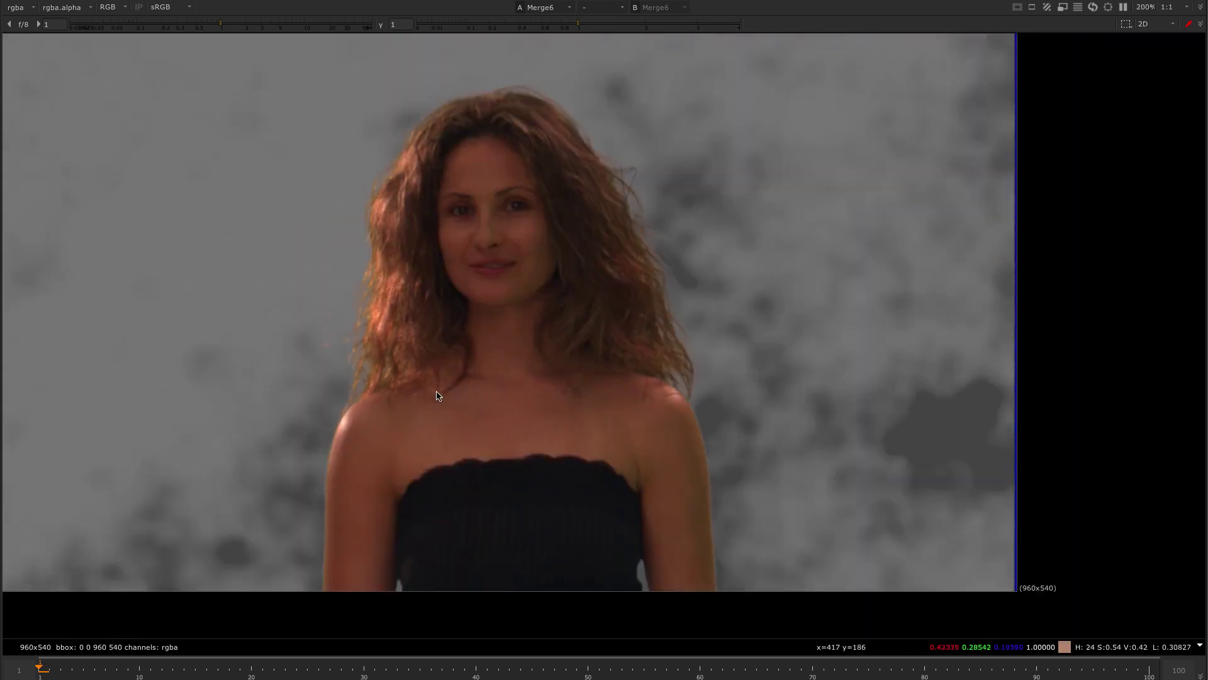
{"action": "scroll", "coordinate": [500, 389], "scroll_direction": "up", "scroll_amount": 1}
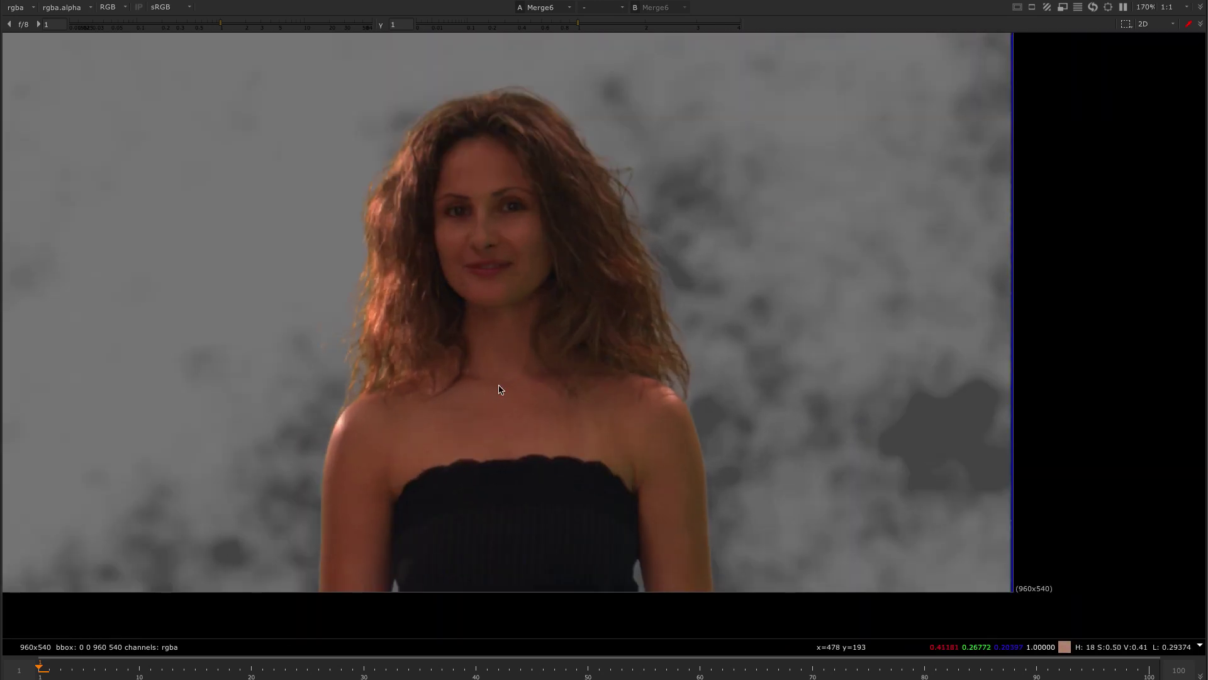
{"action": "key", "text": "space"}
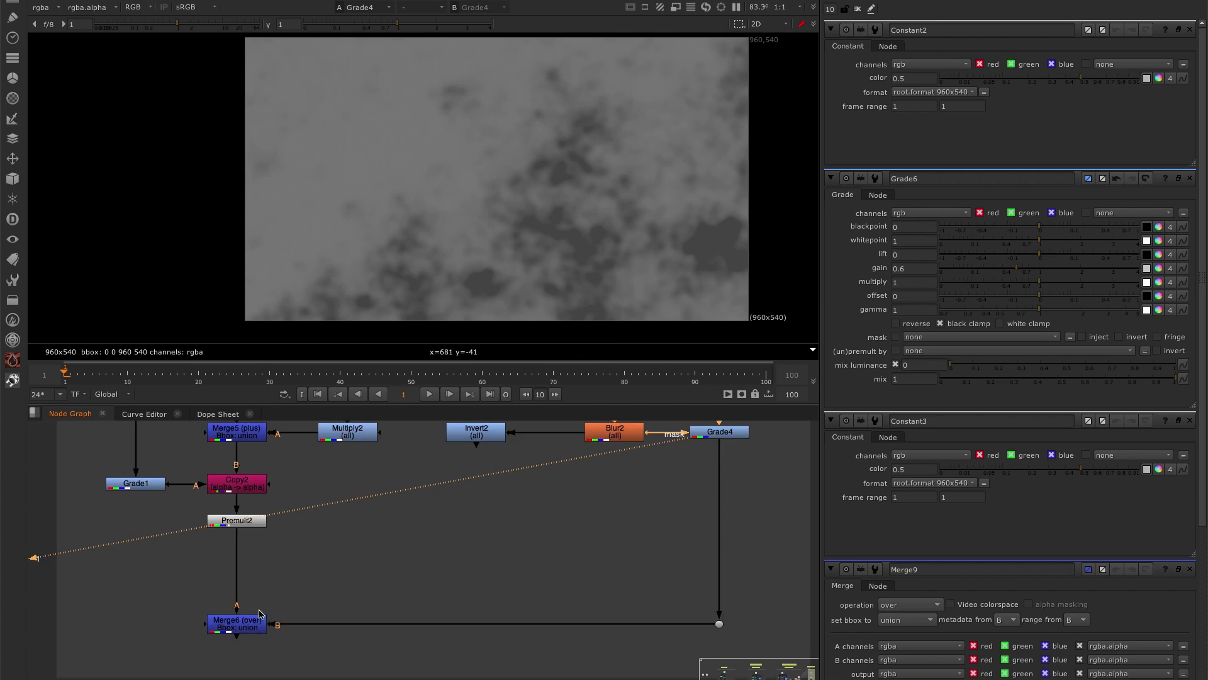
{"action": "key", "text": "1"}
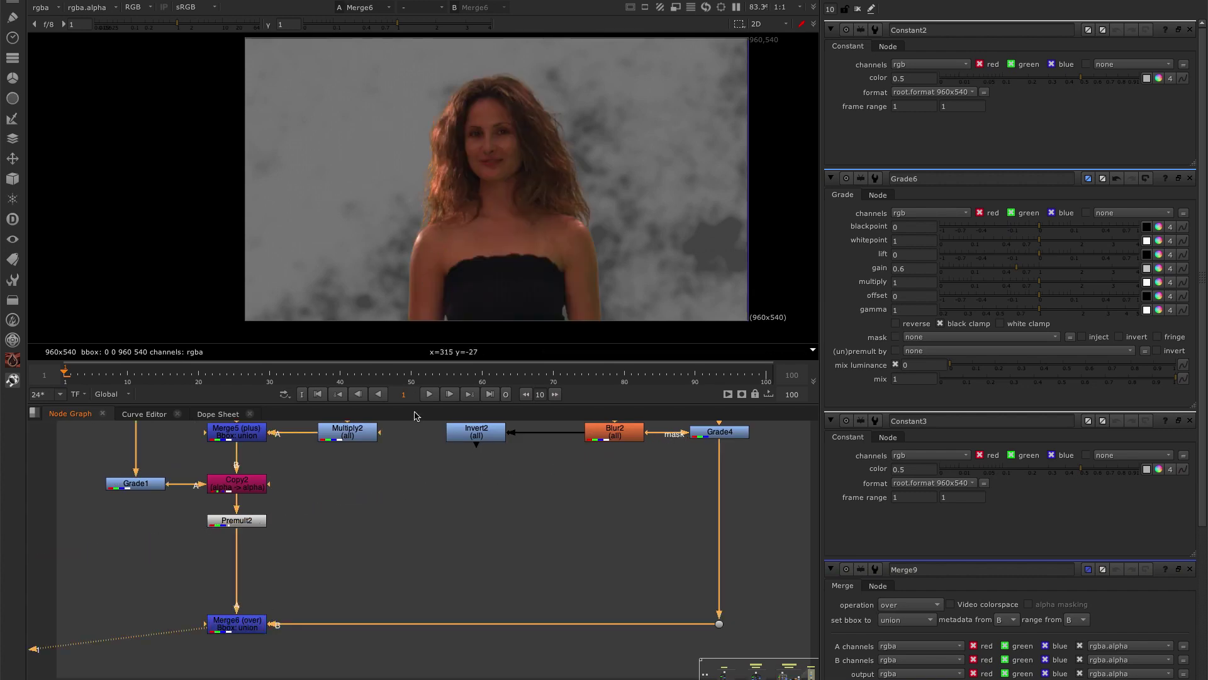
View Noise2, Blur2 and Invert2 in turn to compare the noise mask with its inverted version.
{"action": "middle_click_drag", "start_coordinate": [501, 480], "coordinate": [509, 529]}
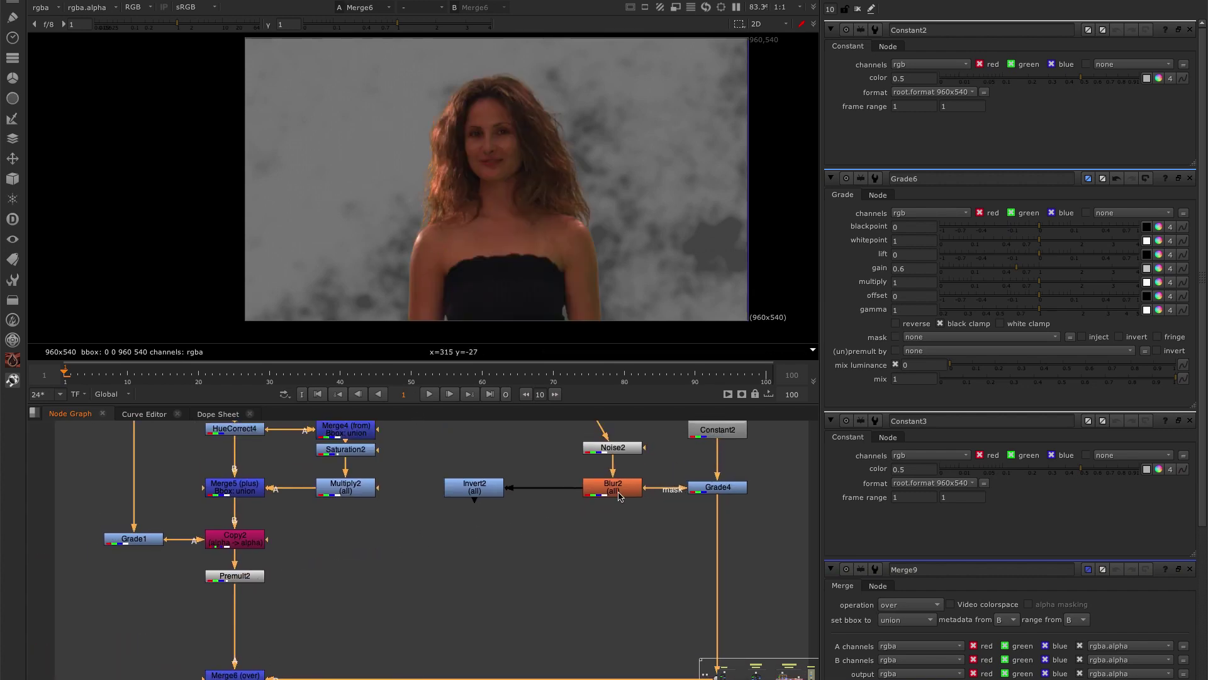
{"action": "left_click", "coordinate": [626, 449]}
{"action": "key", "text": "1"}
{"action": "left_click", "coordinate": [631, 496]}
{"action": "key", "text": "1"}
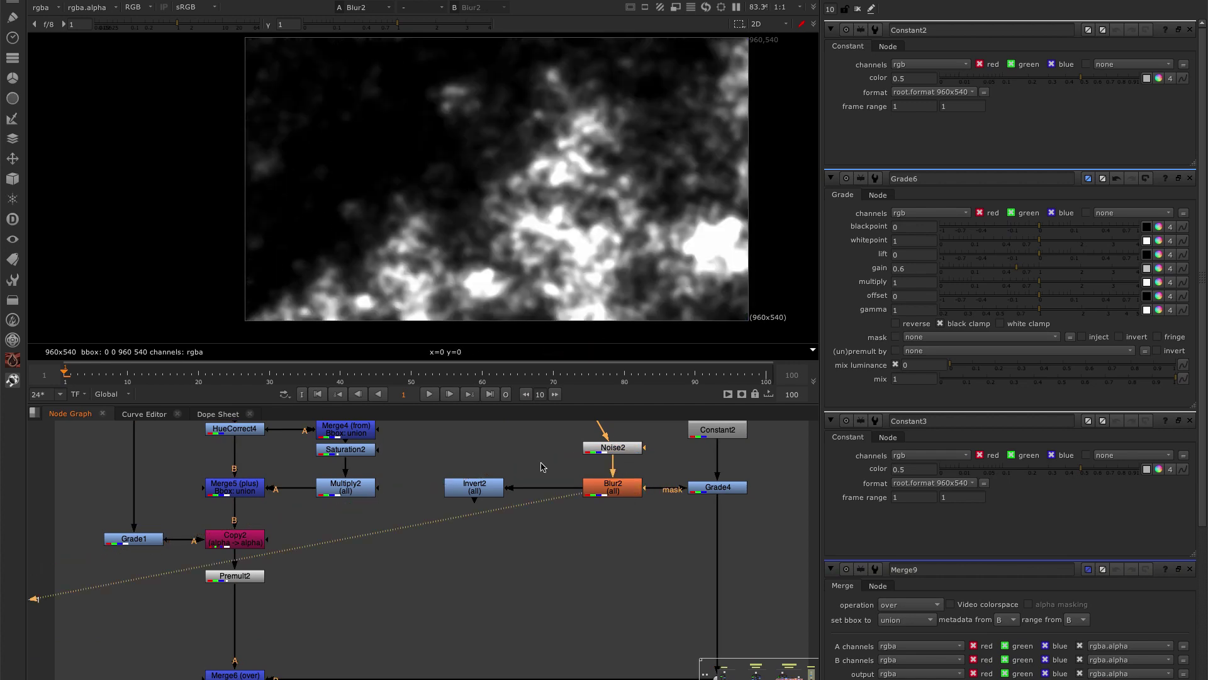
{"action": "left_click", "coordinate": [497, 490]}
{"action": "key", "text": "1"}
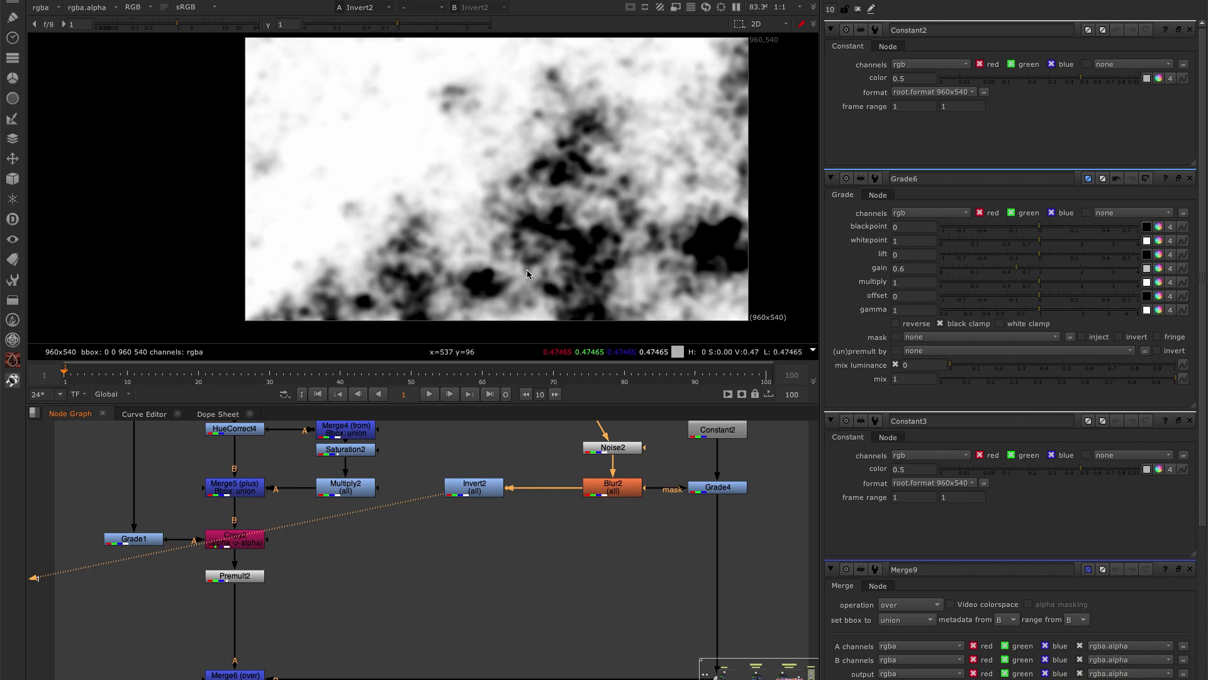
Delete Multiply2 and insert a new Multiply (Math) node between Saturation2 and Merge5.
{"action": "left_click", "coordinate": [339, 494]}
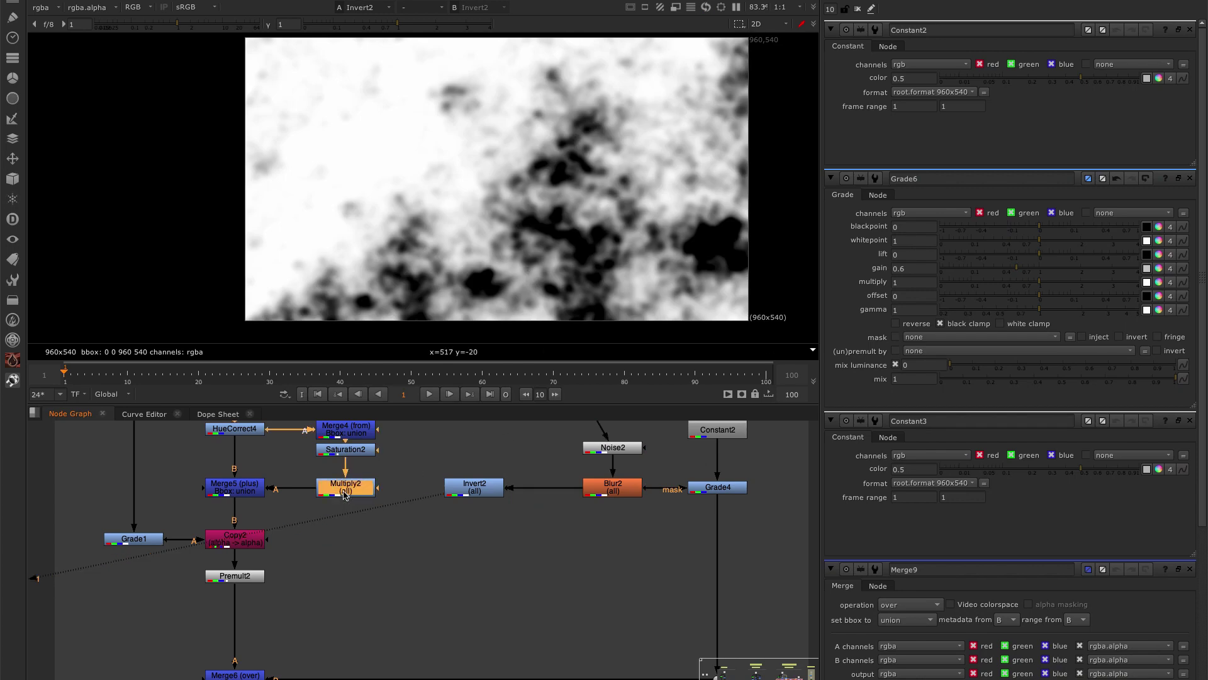
{"action": "key", "text": "Delete"}
{"action": "left_click_drag", "start_coordinate": [360, 451], "coordinate": [365, 465]}
{"action": "key", "text": "1"}
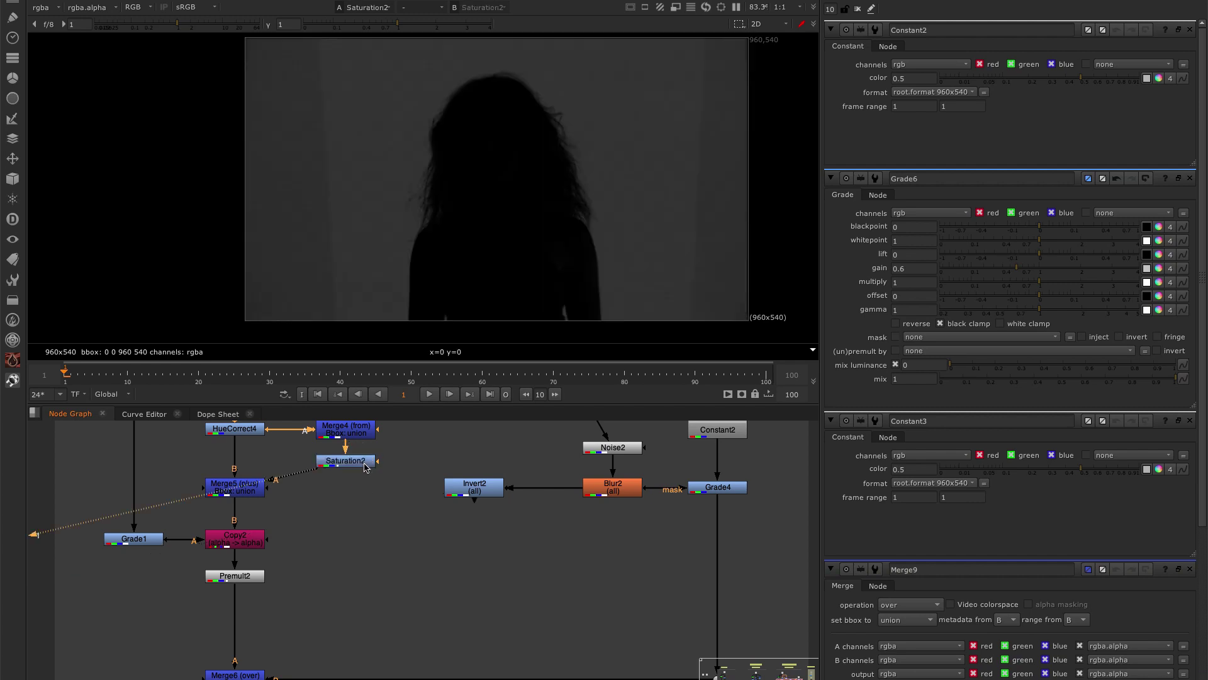
{"action": "key", "text": "Tab"}
{"action": "type", "text": "multi"}
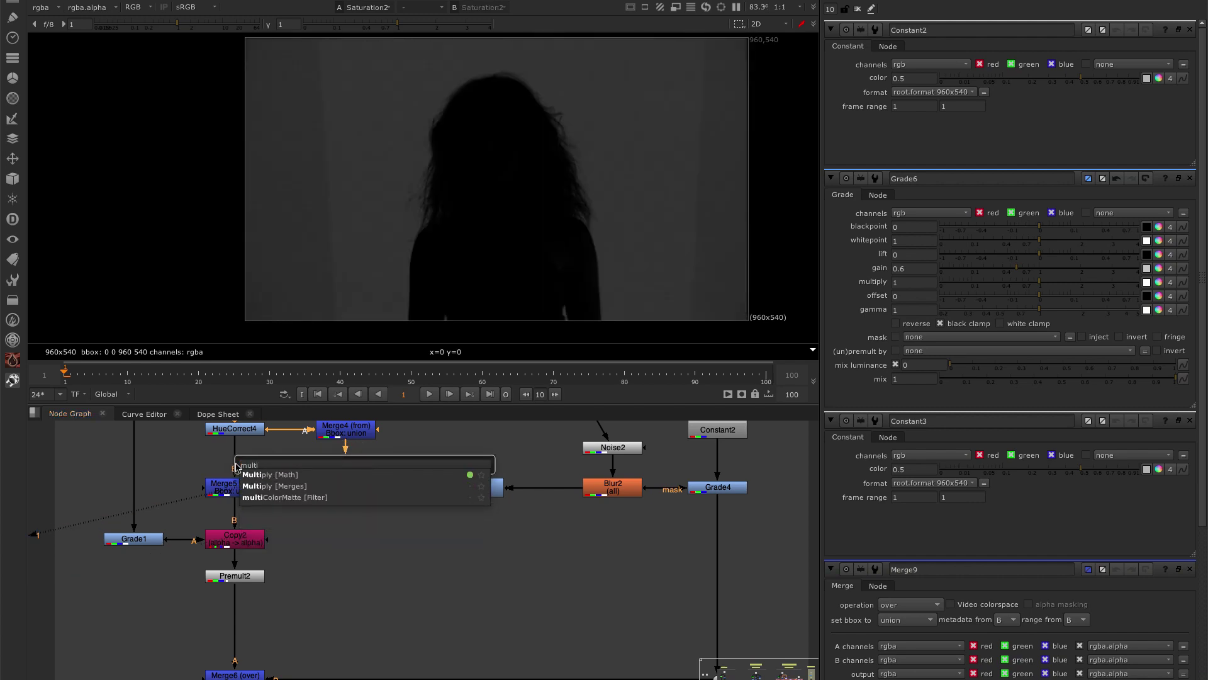
{"action": "left_click", "coordinate": [298, 479]}
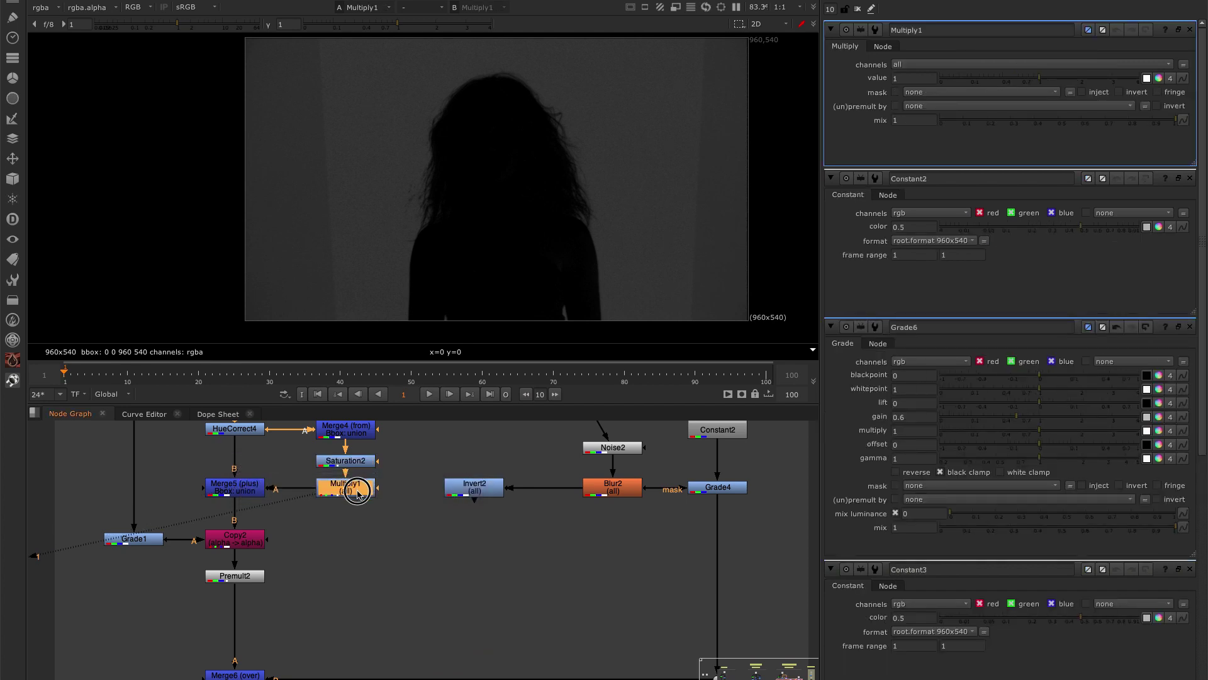
View the Merge5 plus result with the spill added back, followed by the Merge6 composite over the background.
{"action": "scroll", "coordinate": [358, 497], "scroll_direction": "down", "scroll_amount": 2}
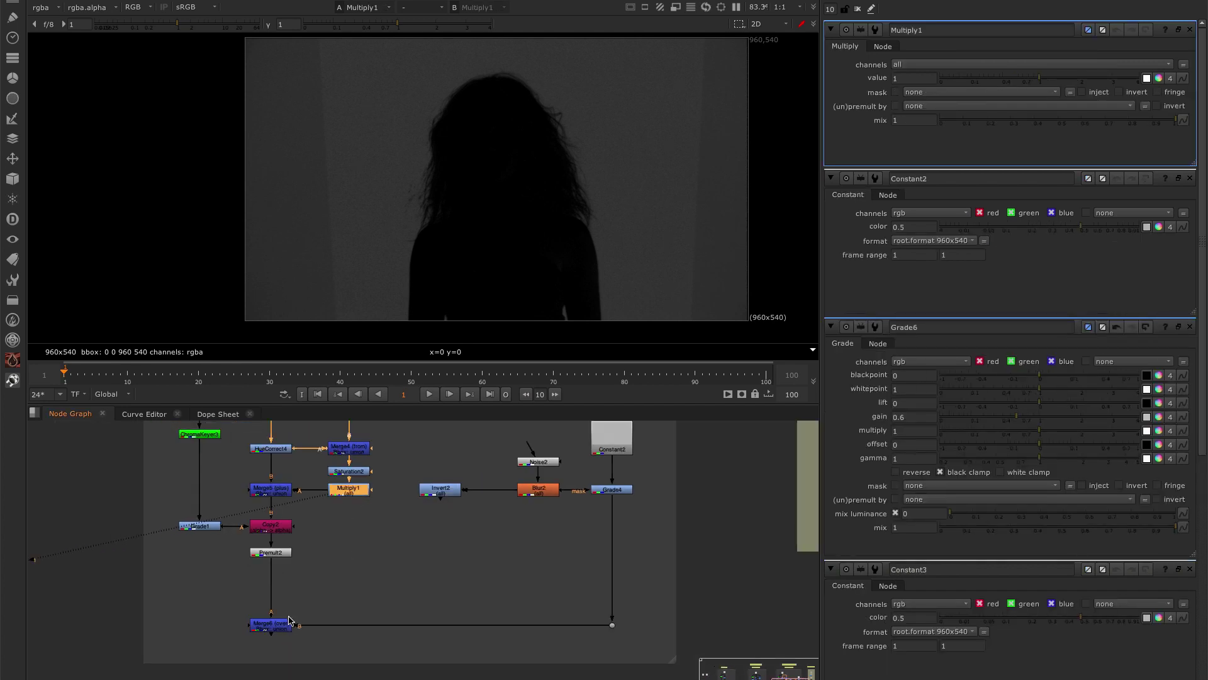
{"action": "scroll", "coordinate": [311, 535], "scroll_direction": "up", "scroll_amount": 2}
{"action": "left_click", "coordinate": [271, 489]}
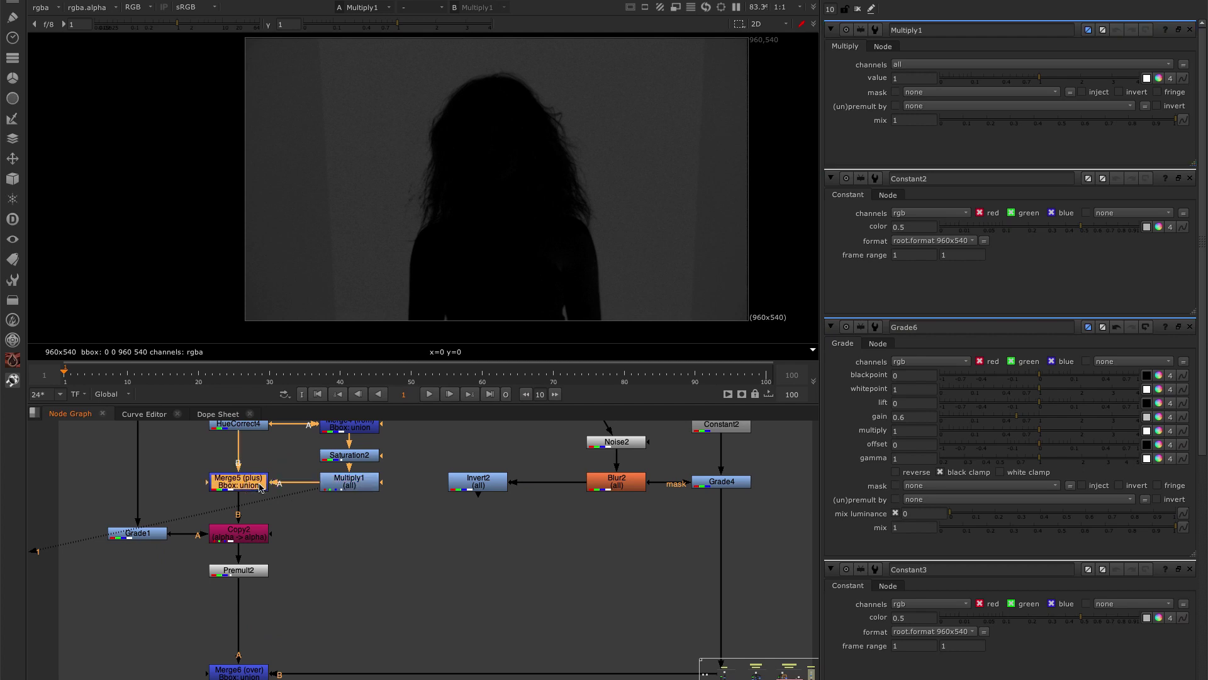
{"action": "key", "text": "1"}
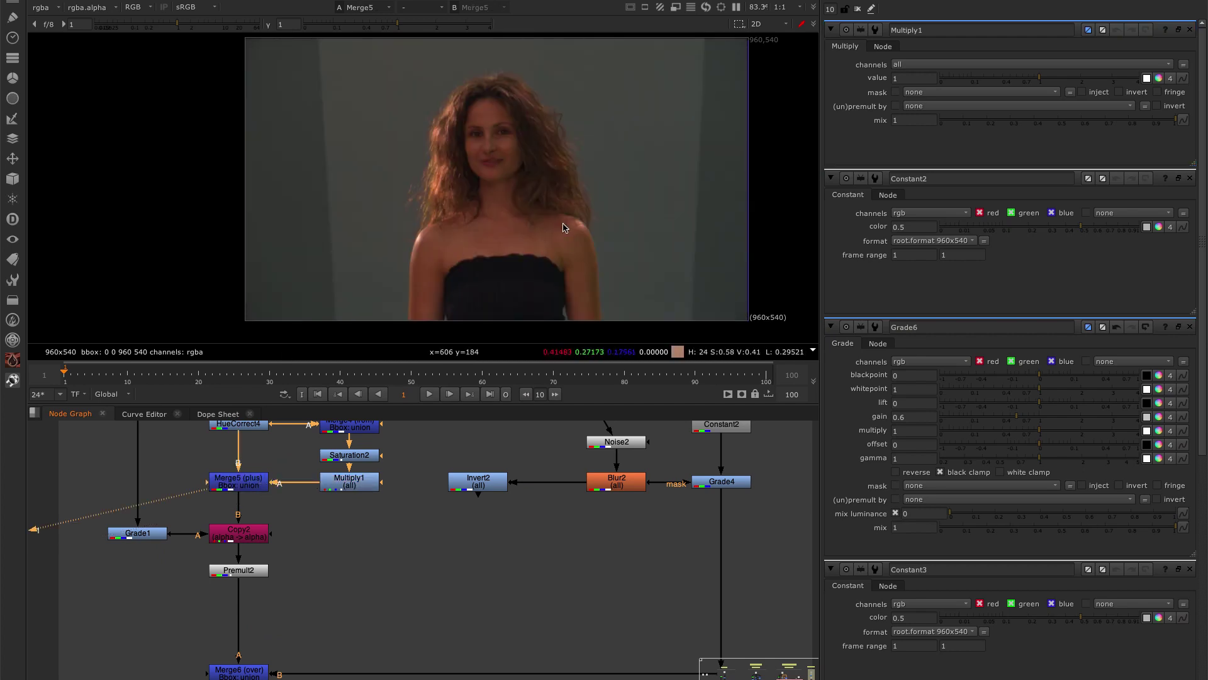
{"action": "middle_click_drag", "start_coordinate": [288, 604], "coordinate": [304, 539]}
{"action": "left_click", "coordinate": [255, 607]}
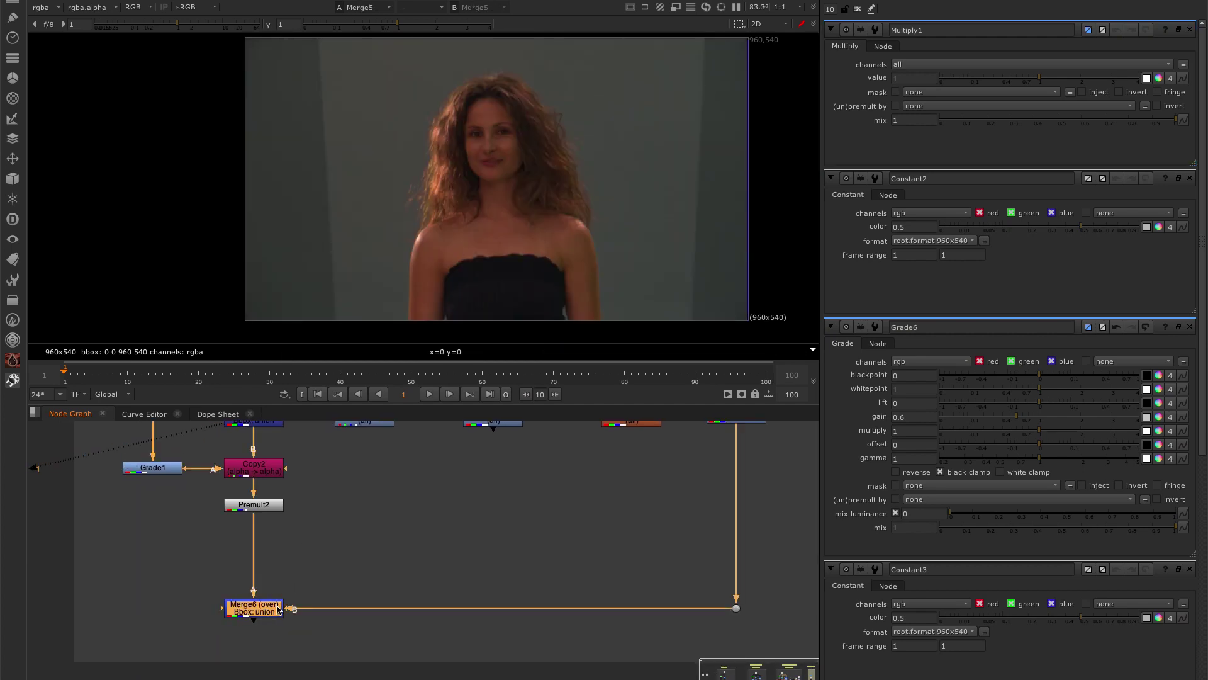
{"action": "key", "text": "1"}
Examine the subject's shoulder, arm and hair edges up close in Merge6 with the spill multiplier left at its default.
{"action": "scroll", "coordinate": [438, 235], "scroll_direction": "up", "scroll_amount": 3}
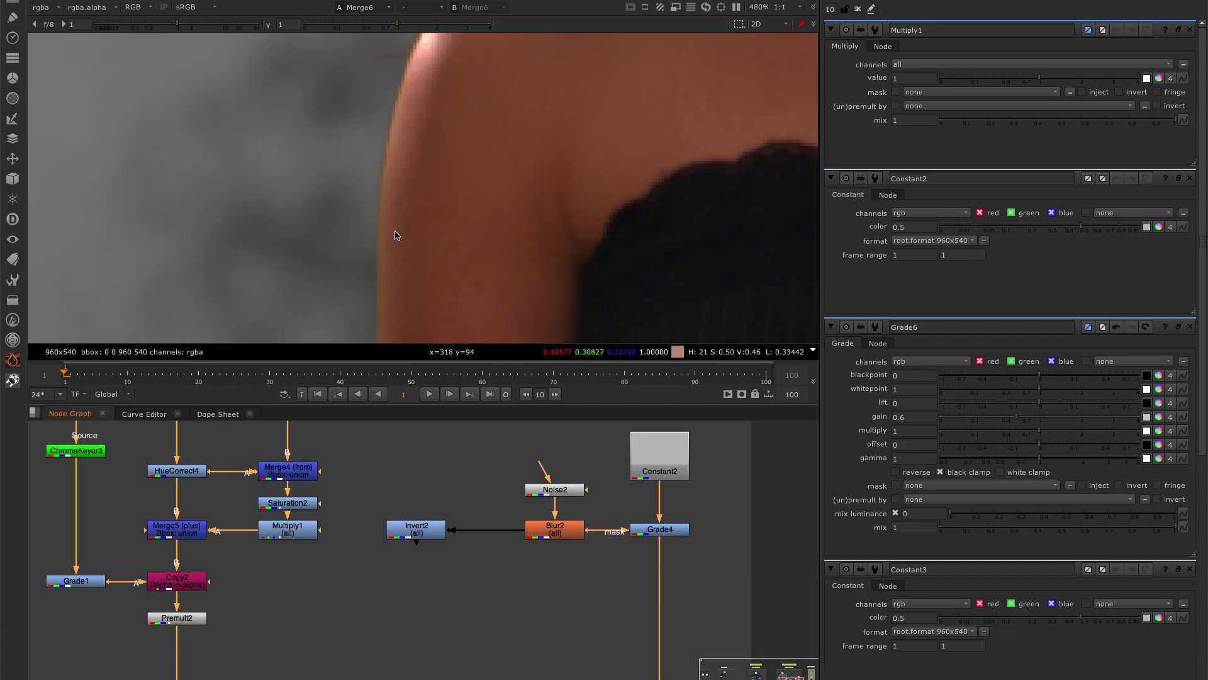
{"action": "scroll", "coordinate": [582, 249], "scroll_direction": "down", "scroll_amount": 3}
{"action": "scroll", "coordinate": [582, 248], "scroll_direction": "up", "scroll_amount": 7}
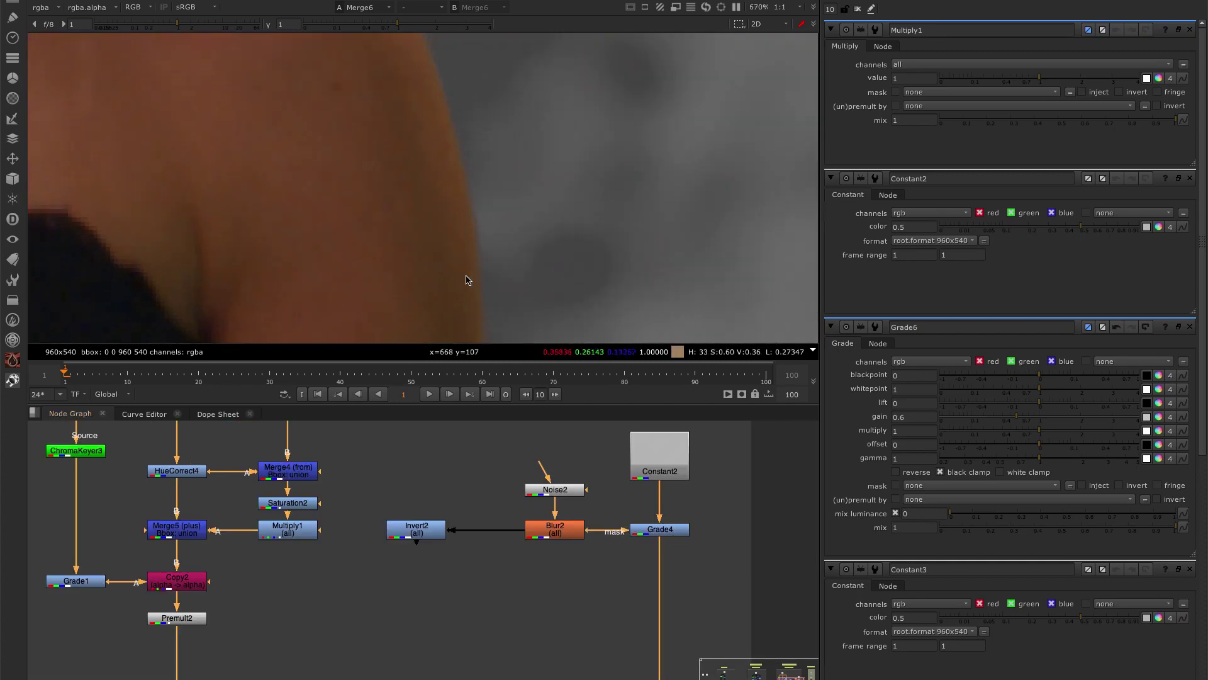
{"action": "scroll", "coordinate": [515, 218], "scroll_direction": "down", "scroll_amount": 6}
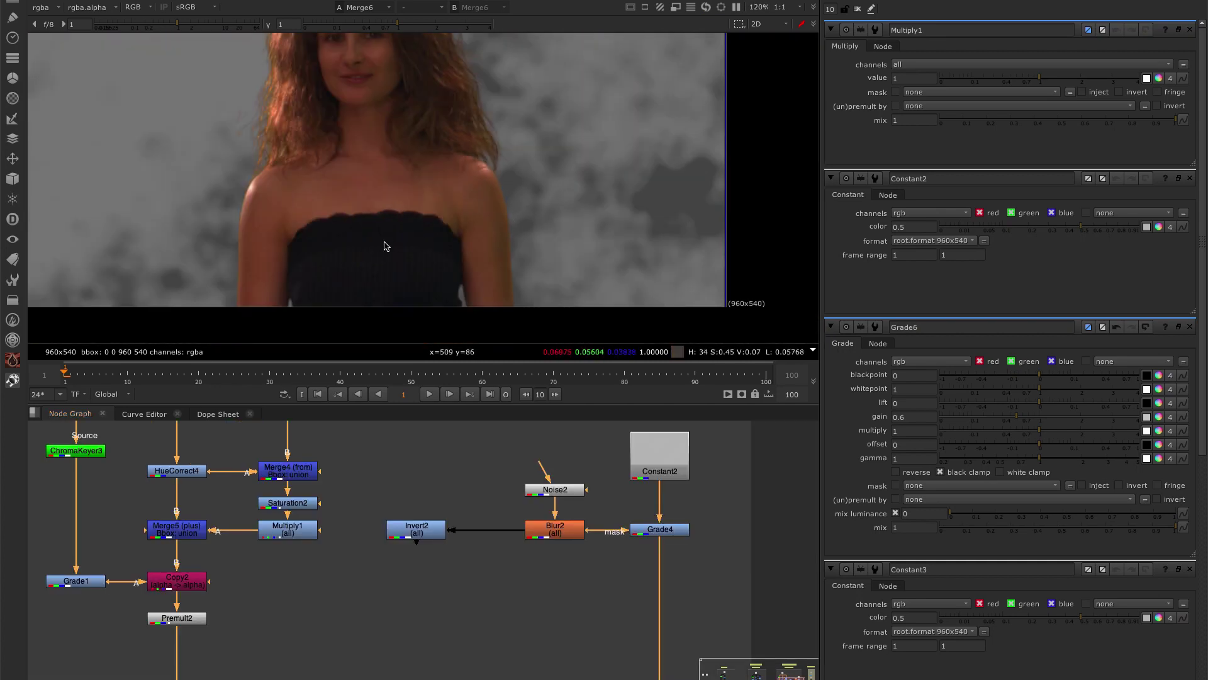
{"action": "scroll", "coordinate": [404, 204], "scroll_direction": "up", "scroll_amount": 6}
{"action": "scroll", "coordinate": [453, 242], "scroll_direction": "down", "scroll_amount": 8}
{"action": "scroll", "coordinate": [456, 230], "scroll_direction": "up", "scroll_amount": 3}
{"action": "scroll", "coordinate": [456, 230], "scroll_direction": "up", "scroll_amount": 3}
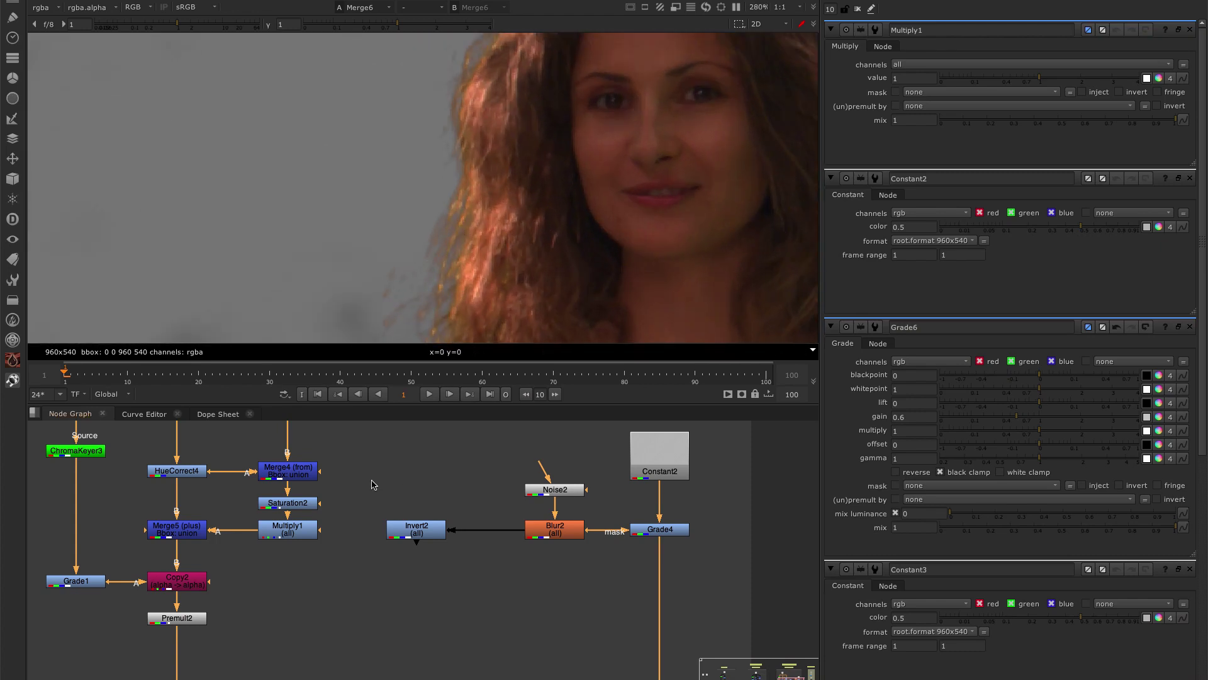
Try a value of 1.9 on the Multiply1 node.
{"action": "scroll", "coordinate": [280, 540], "scroll_direction": "up", "scroll_amount": 2}
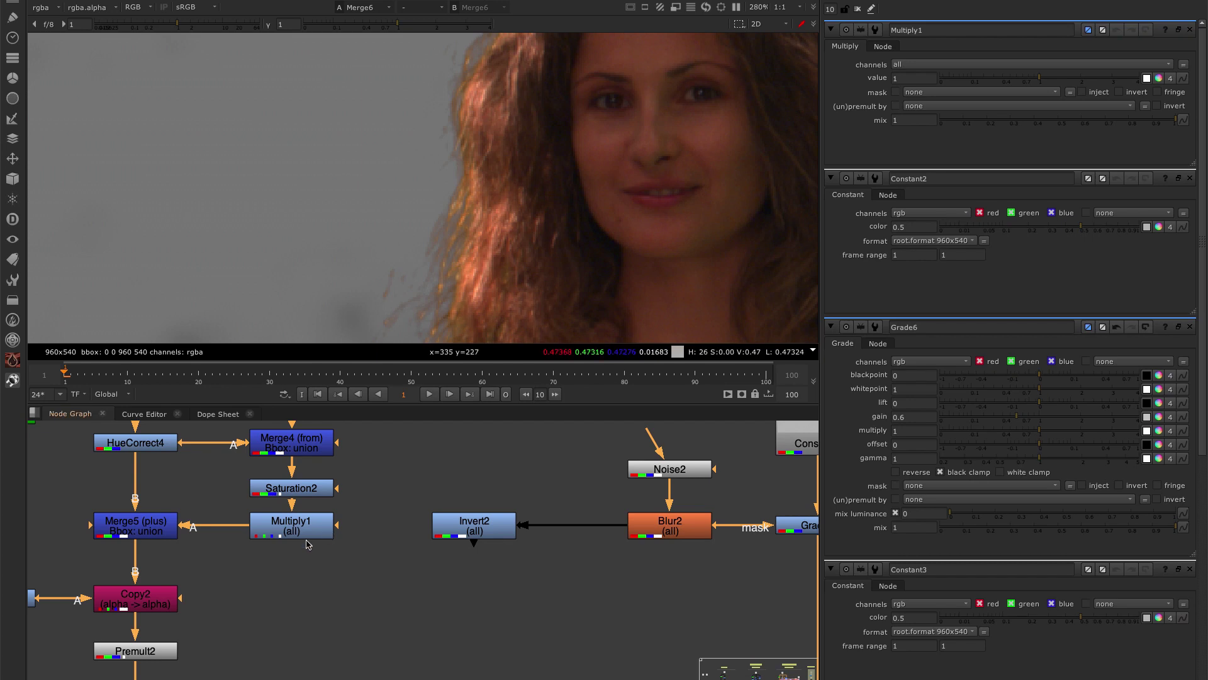
{"action": "left_click", "coordinate": [305, 536]}
{"action": "left_click", "coordinate": [913, 77]}
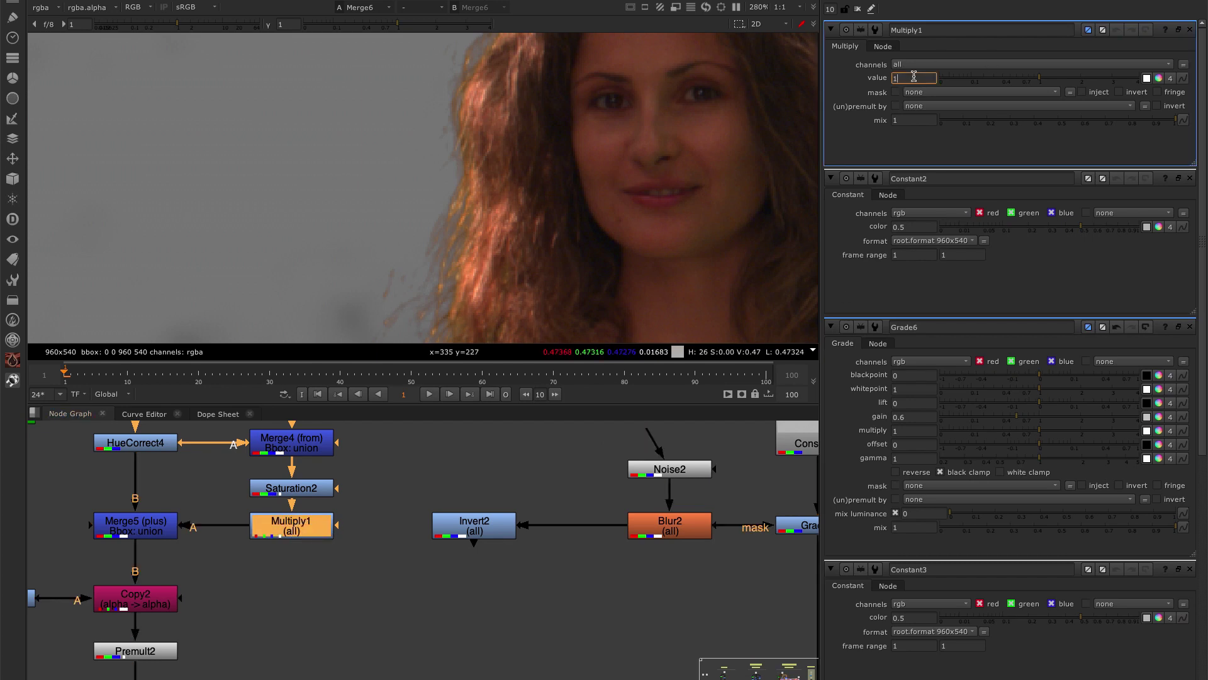
{"action": "type", "text": ".9"}
{"action": "key", "text": "Return"}
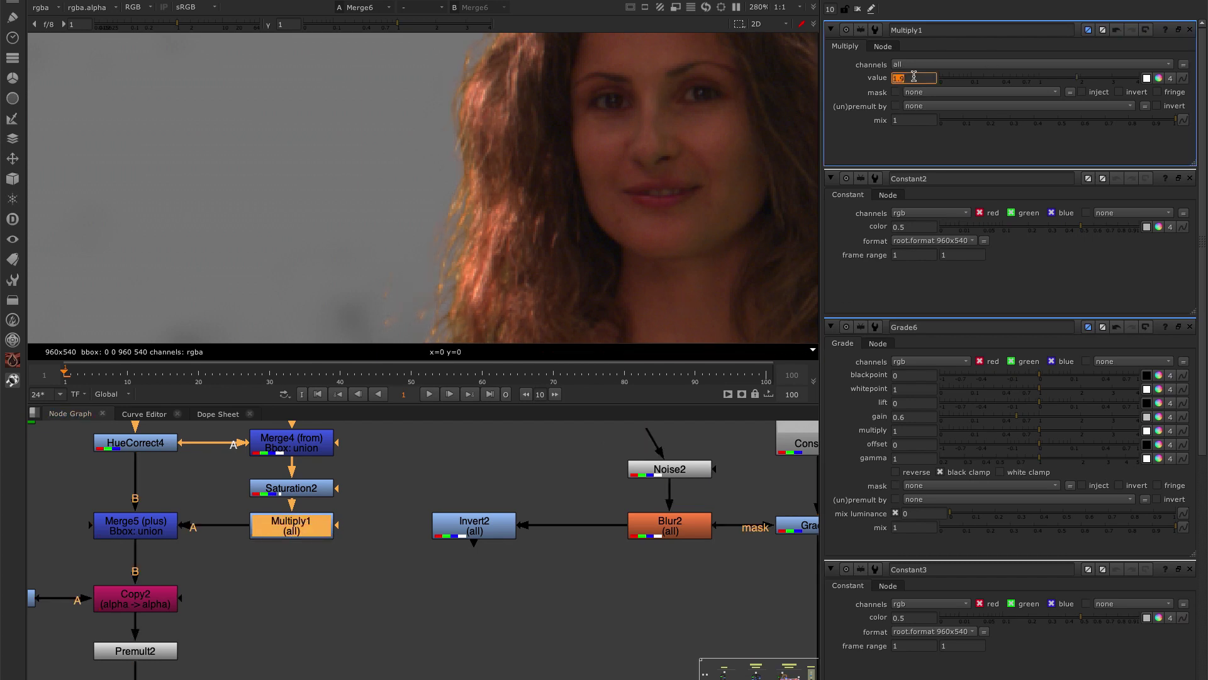
Set the value of Multiply1 to 1.6.
{"action": "left_click", "coordinate": [913, 77]}
{"action": "left_click_drag", "start_coordinate": [901, 78], "coordinate": [907, 79]}
{"action": "type", "text": "6"}
{"action": "key", "text": "Return"}
{"action": "left_click", "coordinate": [546, 473]}
Inspect the brightened hair edges in the Merge6 composite against the light background areas.
{"action": "scroll", "coordinate": [457, 235], "scroll_direction": "down", "scroll_amount": 3}
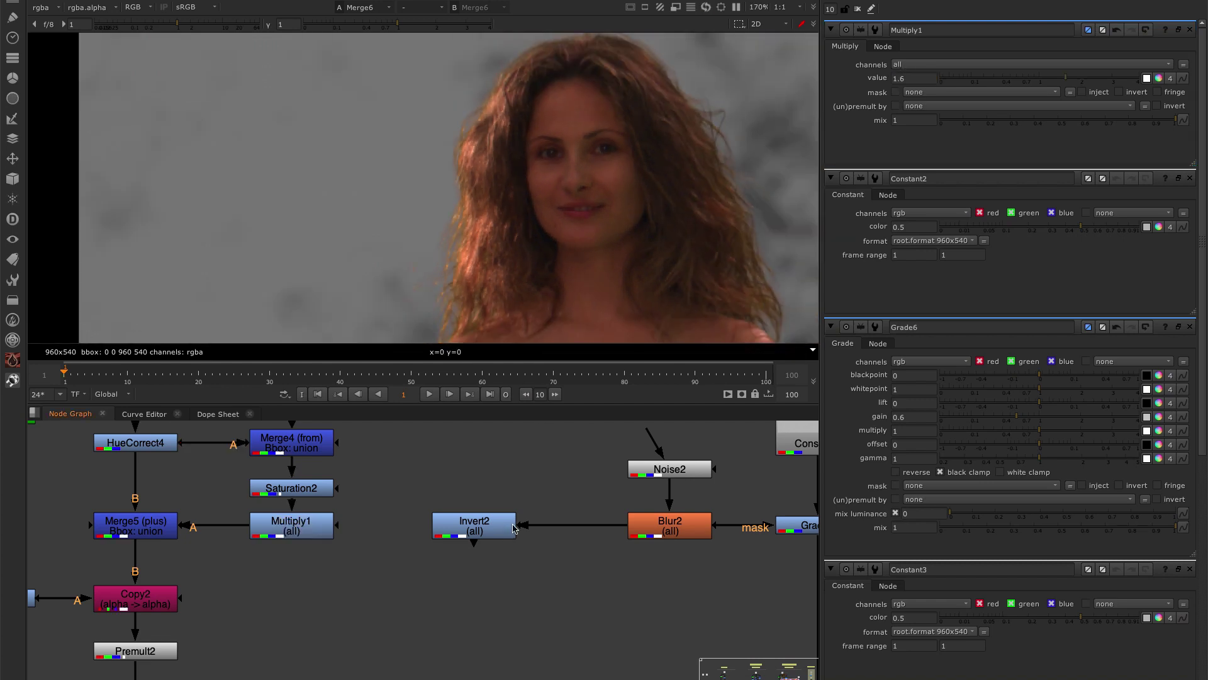
{"action": "scroll", "coordinate": [513, 528], "scroll_direction": "down", "scroll_amount": 5}
{"action": "scroll", "coordinate": [464, 198], "scroll_direction": "up", "scroll_amount": 3}
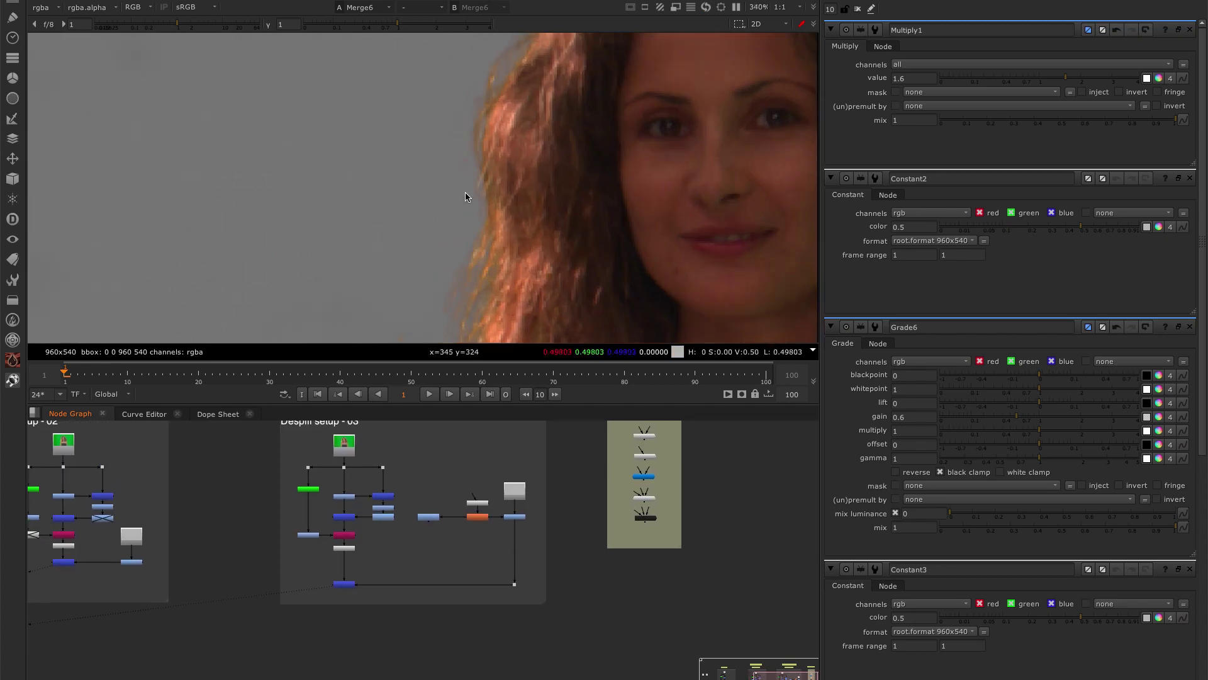
{"action": "scroll", "coordinate": [478, 183], "scroll_direction": "down", "scroll_amount": 5}
{"action": "scroll", "coordinate": [536, 100], "scroll_direction": "up", "scroll_amount": 2}
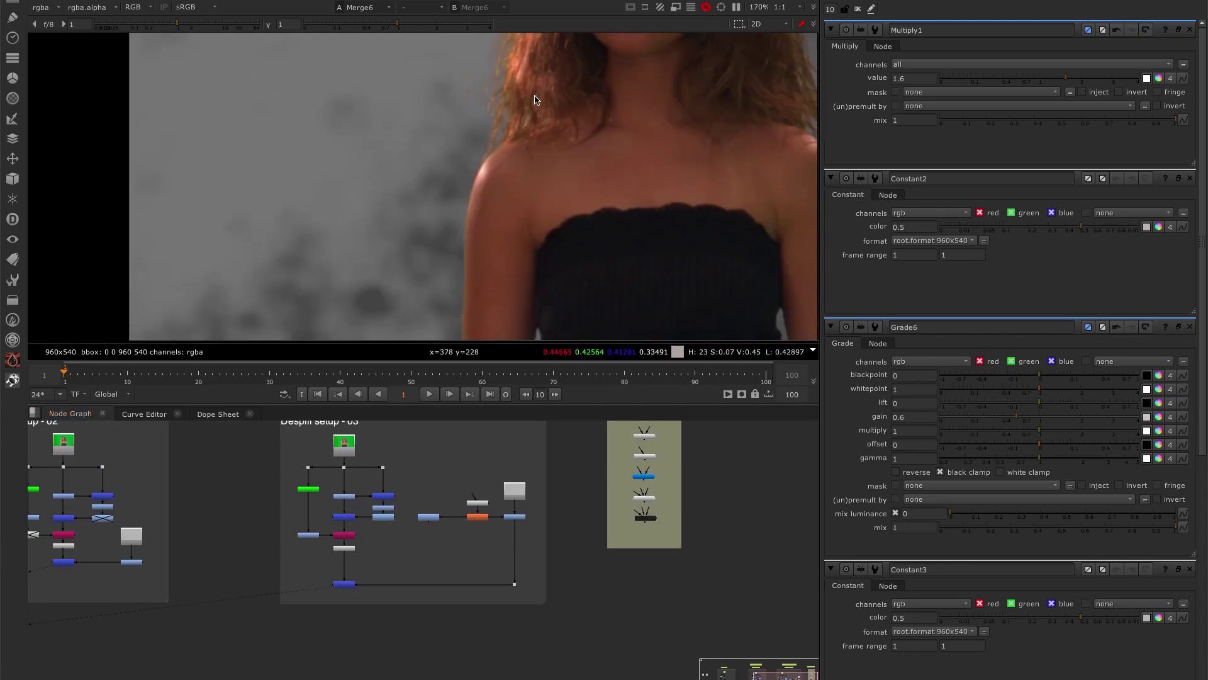
{"action": "scroll", "coordinate": [488, 237], "scroll_direction": "up", "scroll_amount": 3}
Inspect both of the subject's arm edges in the Merge6 composite against the darker background patches.
{"action": "middle_click_drag", "start_coordinate": [497, 270], "coordinate": [506, 67]}
{"action": "scroll", "coordinate": [497, 243], "scroll_direction": "up", "scroll_amount": 2}
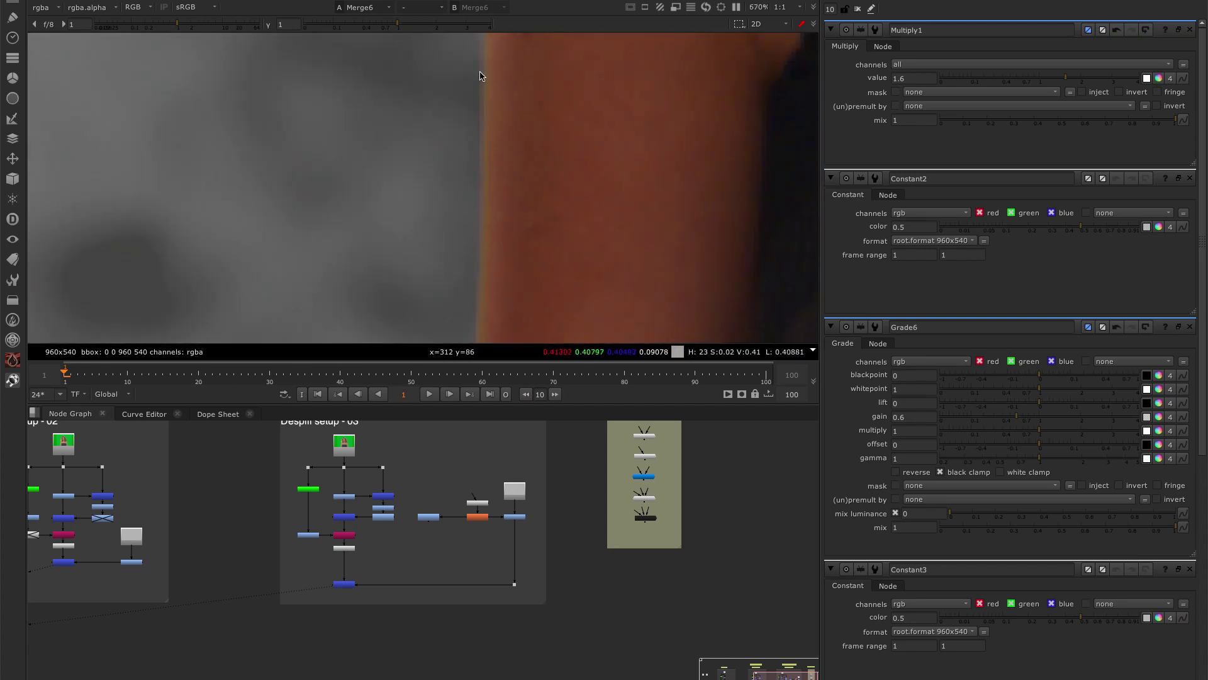
{"action": "scroll", "coordinate": [545, 286], "scroll_direction": "down", "scroll_amount": 2}
{"action": "middle_click_drag", "start_coordinate": [547, 293], "coordinate": [501, 114]}
{"action": "scroll", "coordinate": [468, 199], "scroll_direction": "down", "scroll_amount": 3}
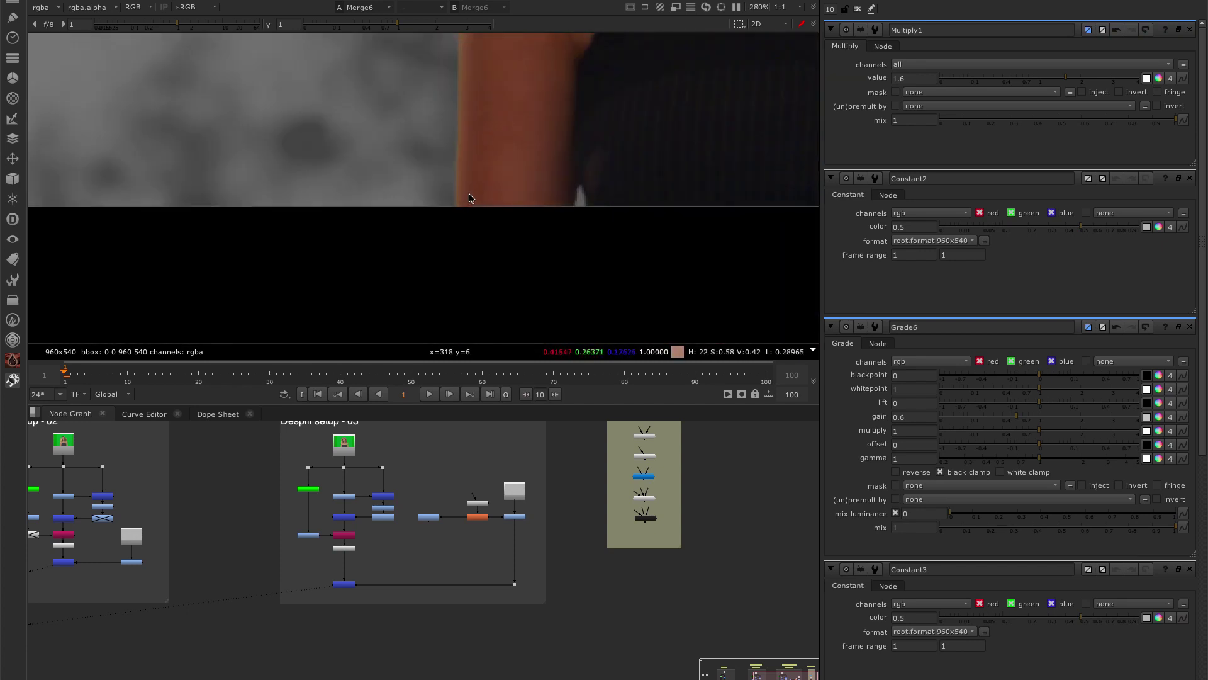
{"action": "left_click_drag", "start_coordinate": [546, 177], "coordinate": [154, 329], "text": "alt"}
{"action": "left_click_drag", "start_coordinate": [769, 165], "coordinate": [571, 183], "text": "alt"}
{"action": "scroll", "coordinate": [423, 229], "scroll_direction": "up", "scroll_amount": 5}
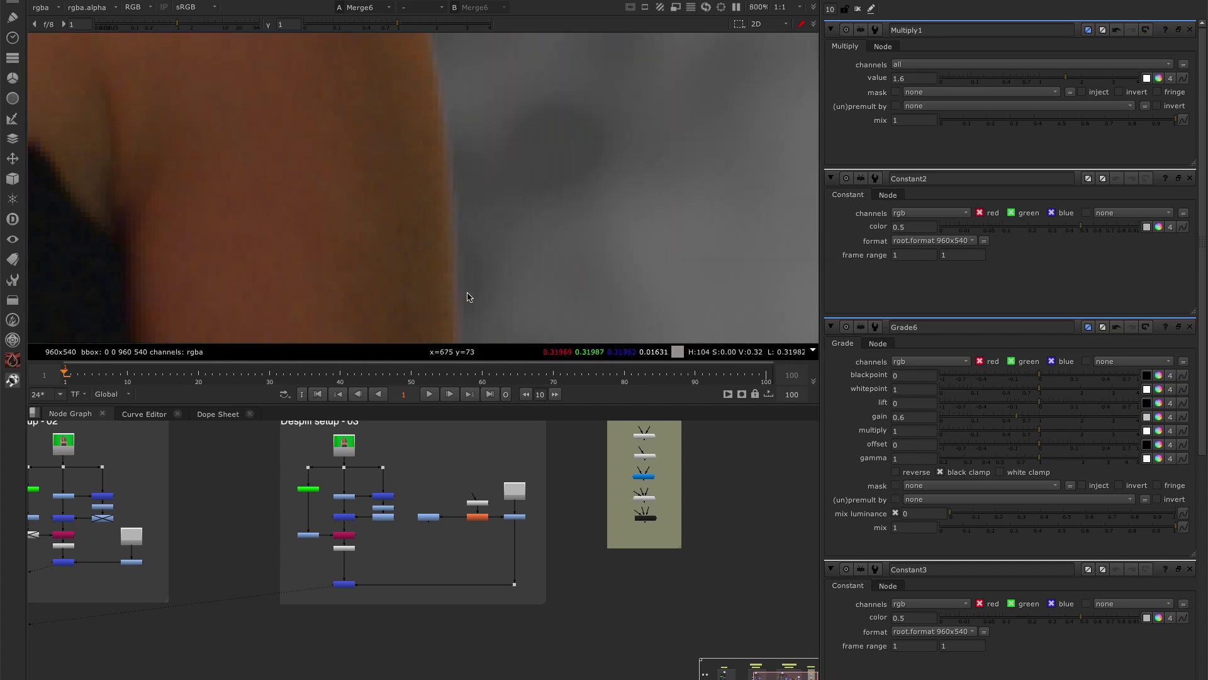
Connect the mask input of Multiply1 to Invert2 in the Despill setup - 03 graph.
{"action": "scroll", "coordinate": [492, 225], "scroll_direction": "down", "scroll_amount": 1}
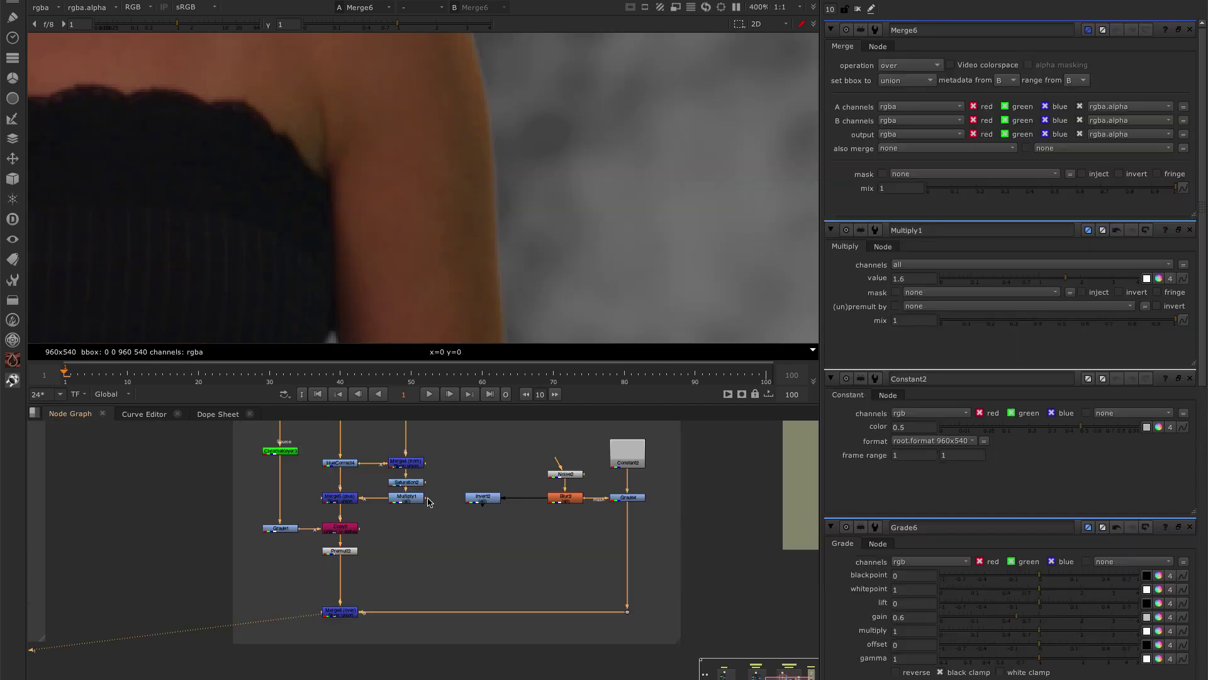
{"action": "left_click_drag", "start_coordinate": [428, 498], "coordinate": [482, 503]}
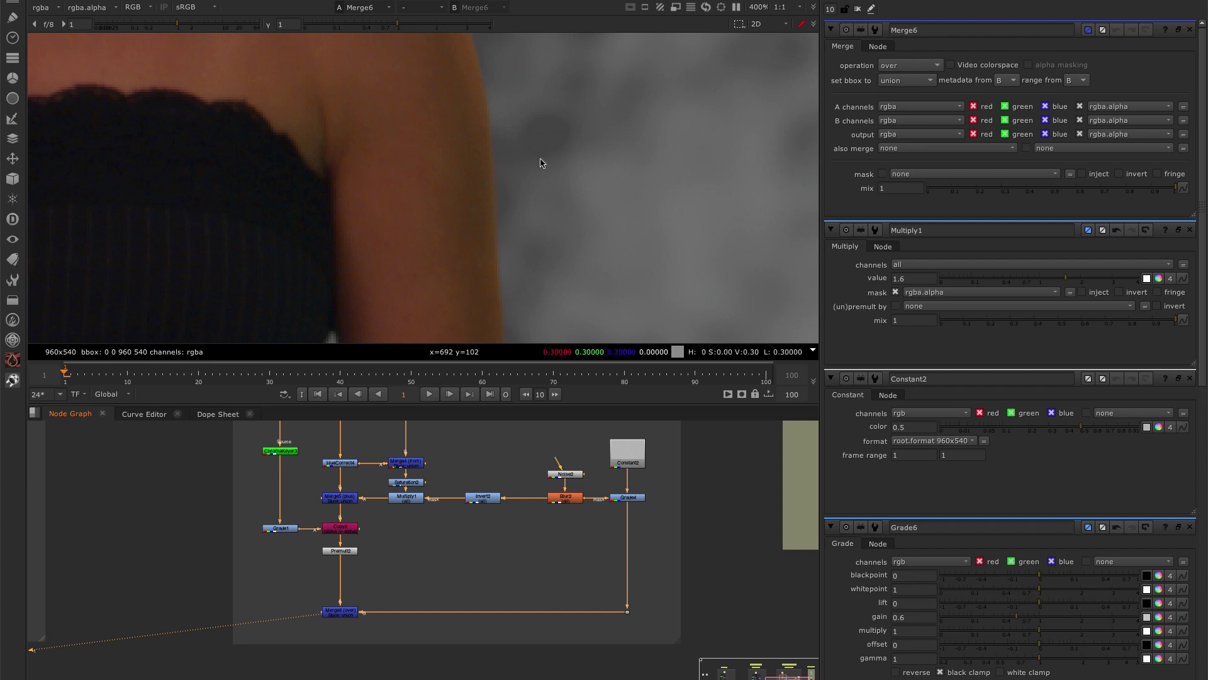
{"action": "scroll", "coordinate": [508, 483], "scroll_direction": "down", "scroll_amount": 3}
{"action": "middle_click_drag", "start_coordinate": [510, 486], "coordinate": [600, 547]}
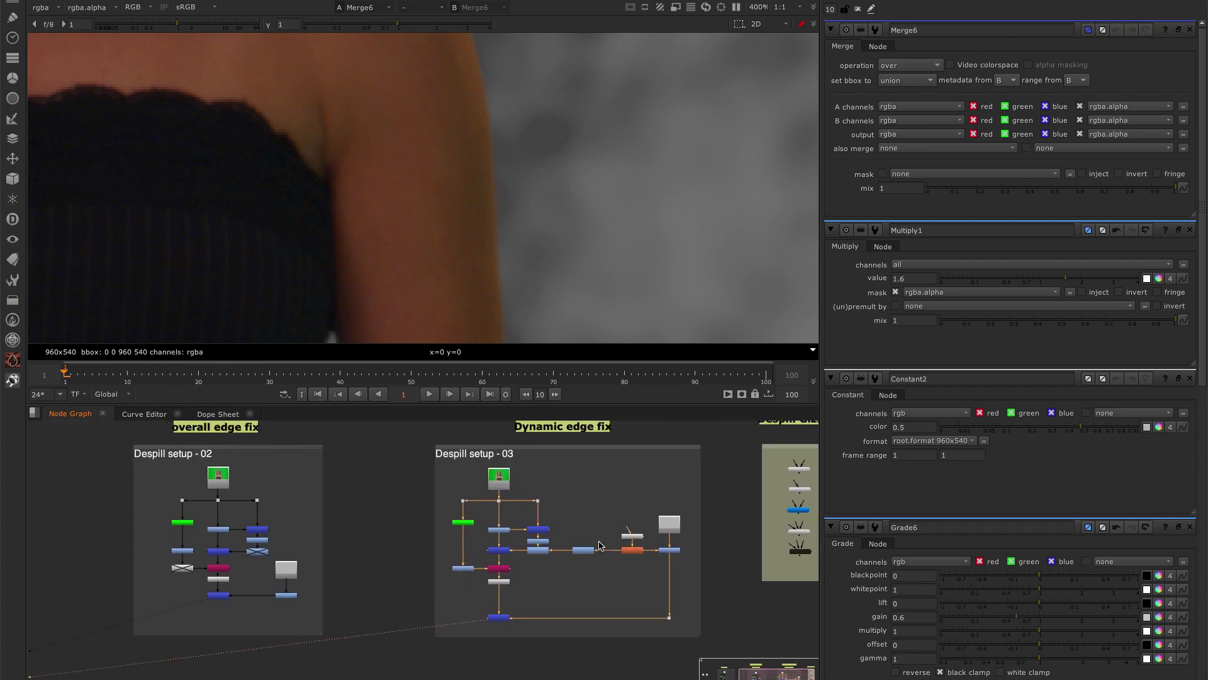
{"action": "scroll", "coordinate": [582, 563], "scroll_direction": "up", "scroll_amount": 2}
{"action": "double_click", "coordinate": [576, 561]}
Review the Dynamic edge fix notes in the full-size node graph, and inspect the masked Merge6 result in the full-size viewer.
{"action": "key", "text": "space"}
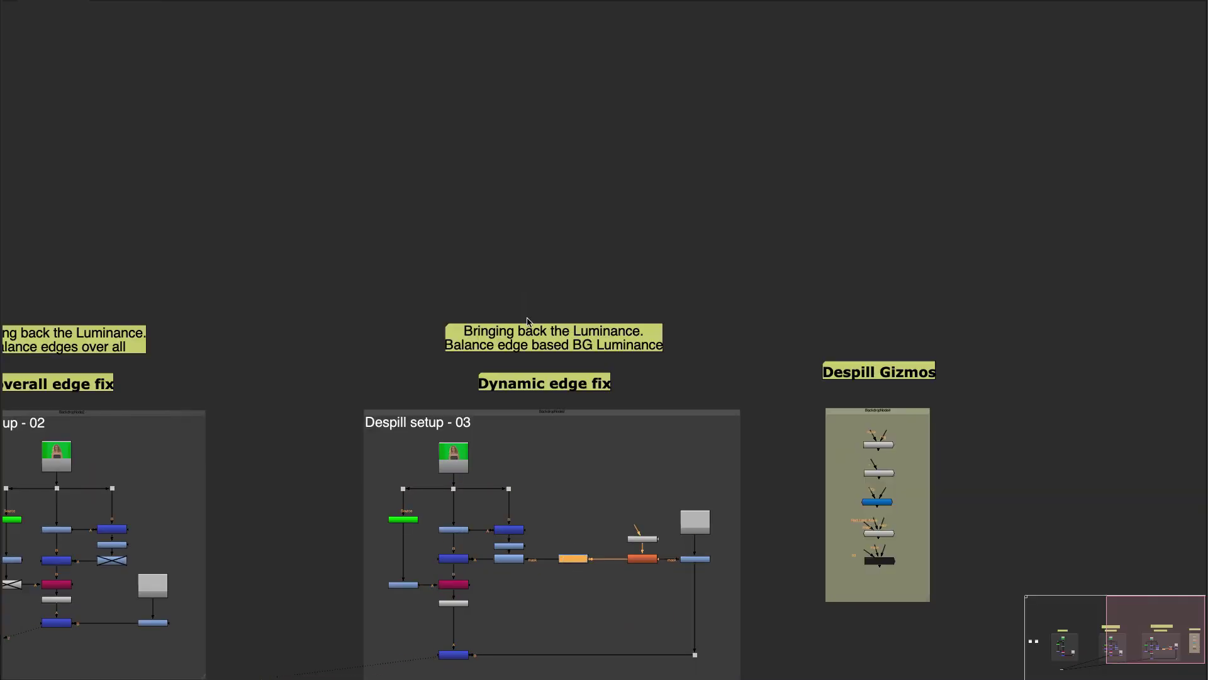
{"action": "scroll", "coordinate": [534, 290], "scroll_direction": "down", "scroll_amount": 3}
{"action": "key", "text": "space"}
{"action": "key", "text": "space"}
{"action": "scroll", "coordinate": [518, 229], "scroll_direction": "down", "scroll_amount": 4}
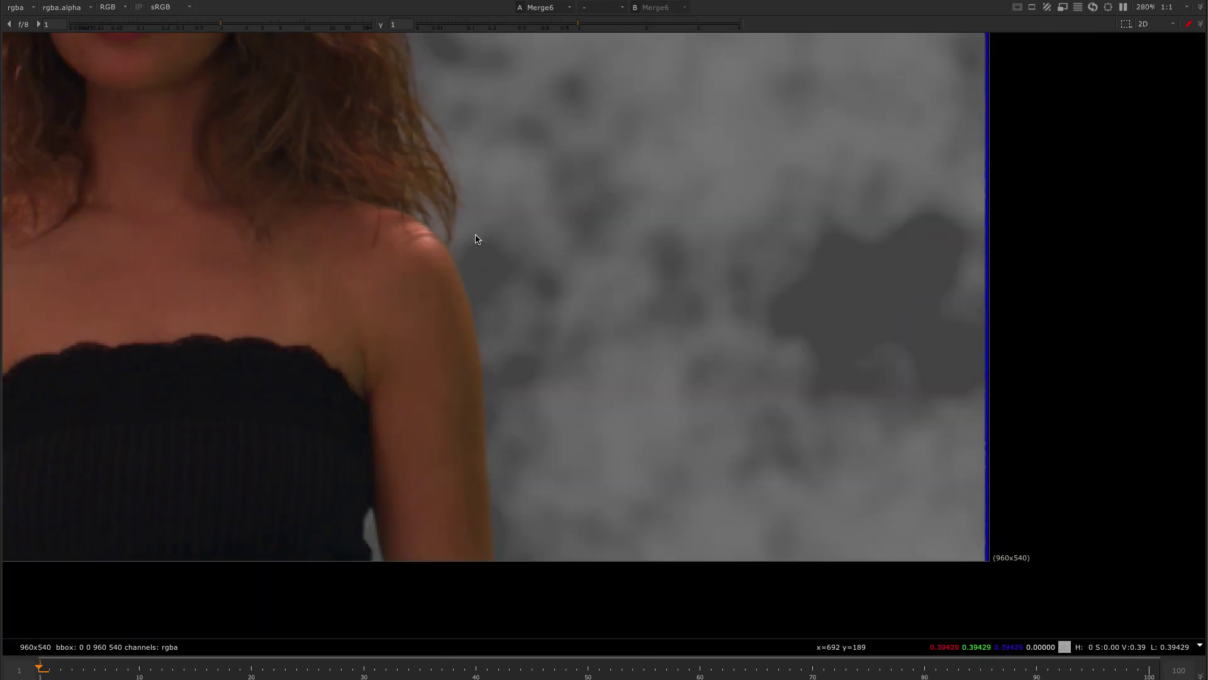
Inspect the subject's hair edges in the masked Merge6 composite, and open the settings of Multiply1 in Despill setup - 03.
{"action": "middle_click_drag", "start_coordinate": [410, 244], "coordinate": [606, 355]}
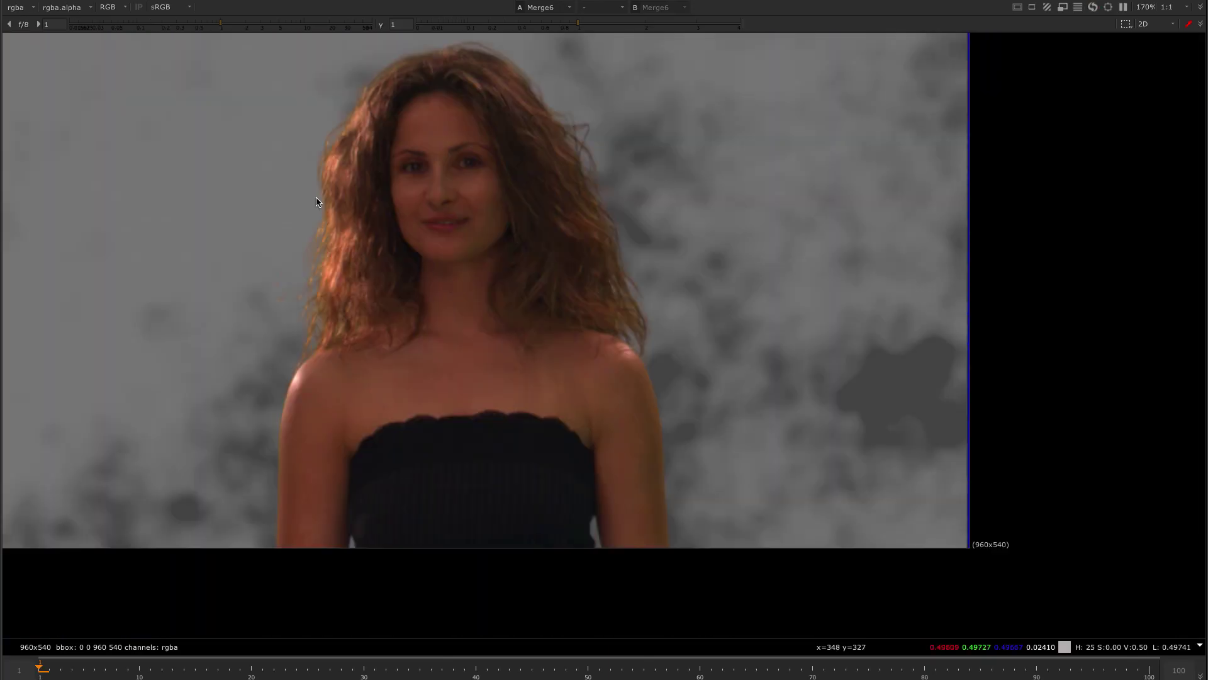
{"action": "scroll", "coordinate": [319, 208], "scroll_direction": "up", "scroll_amount": 1}
{"action": "key", "text": "space"}
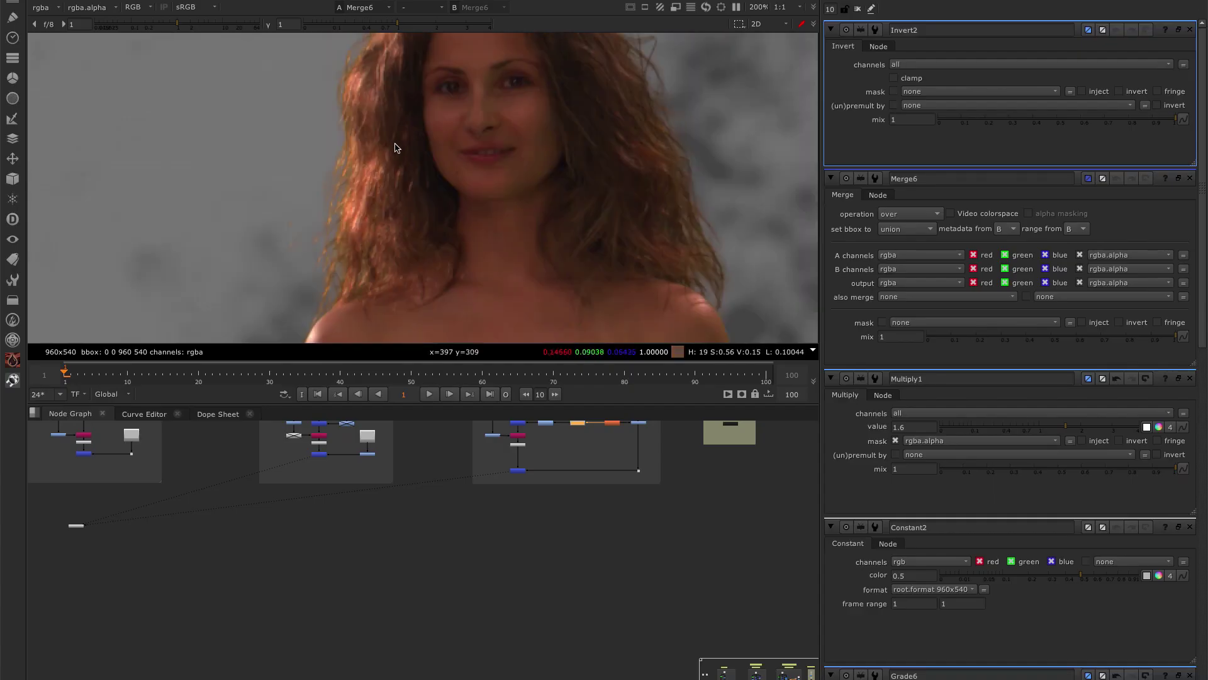
{"action": "scroll", "coordinate": [331, 173], "scroll_direction": "up", "scroll_amount": 2}
{"action": "middle_click_drag", "start_coordinate": [513, 485], "coordinate": [473, 613]}
{"action": "scroll", "coordinate": [523, 570], "scroll_direction": "up", "scroll_amount": 3}
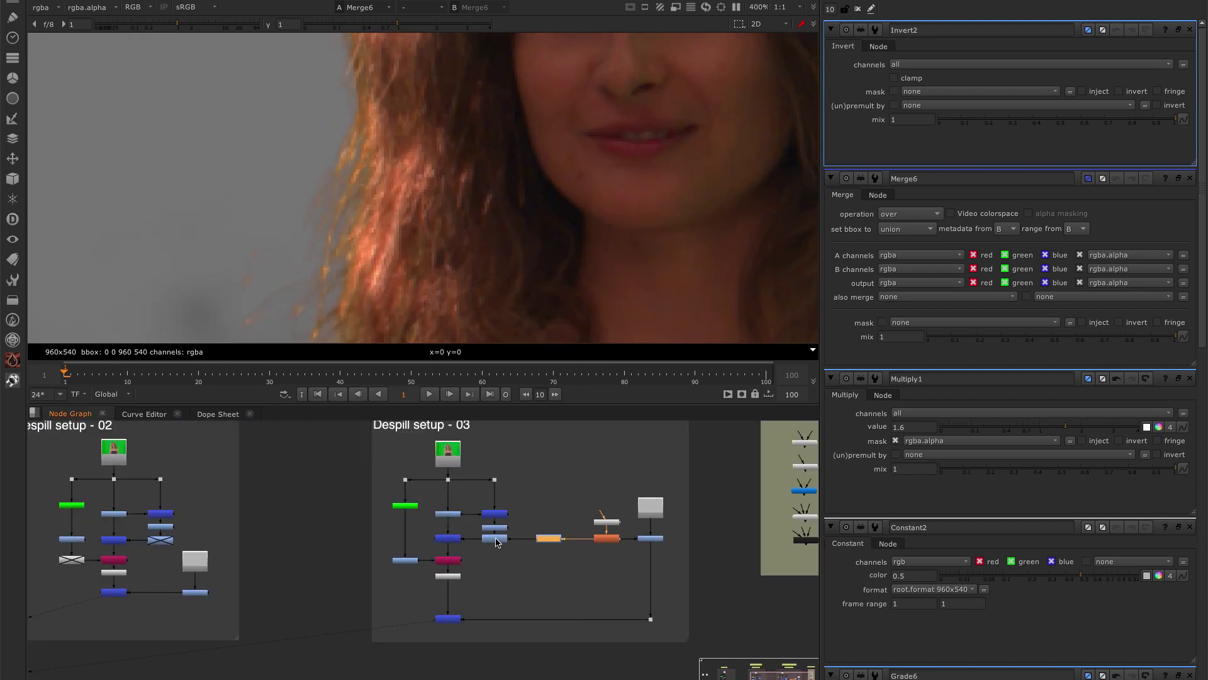
{"action": "double_click", "coordinate": [496, 542]}
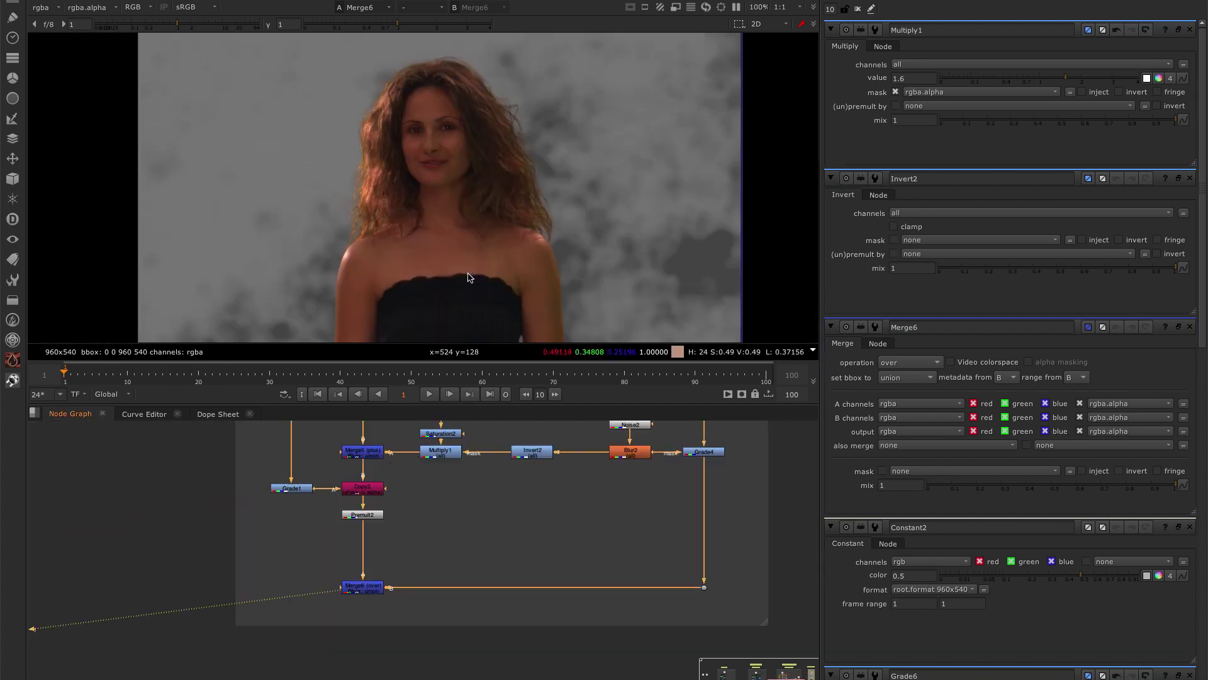
Inspect the whole subject's edges against the uneven background in the full-size viewer.
{"action": "key", "text": "space"}
{"action": "scroll", "coordinate": [558, 530], "scroll_direction": "up", "scroll_amount": 3}
{"action": "middle_click_drag", "start_coordinate": [558, 529], "coordinate": [739, 358]}
{"action": "scroll", "coordinate": [730, 465], "scroll_direction": "up", "scroll_amount": 2}
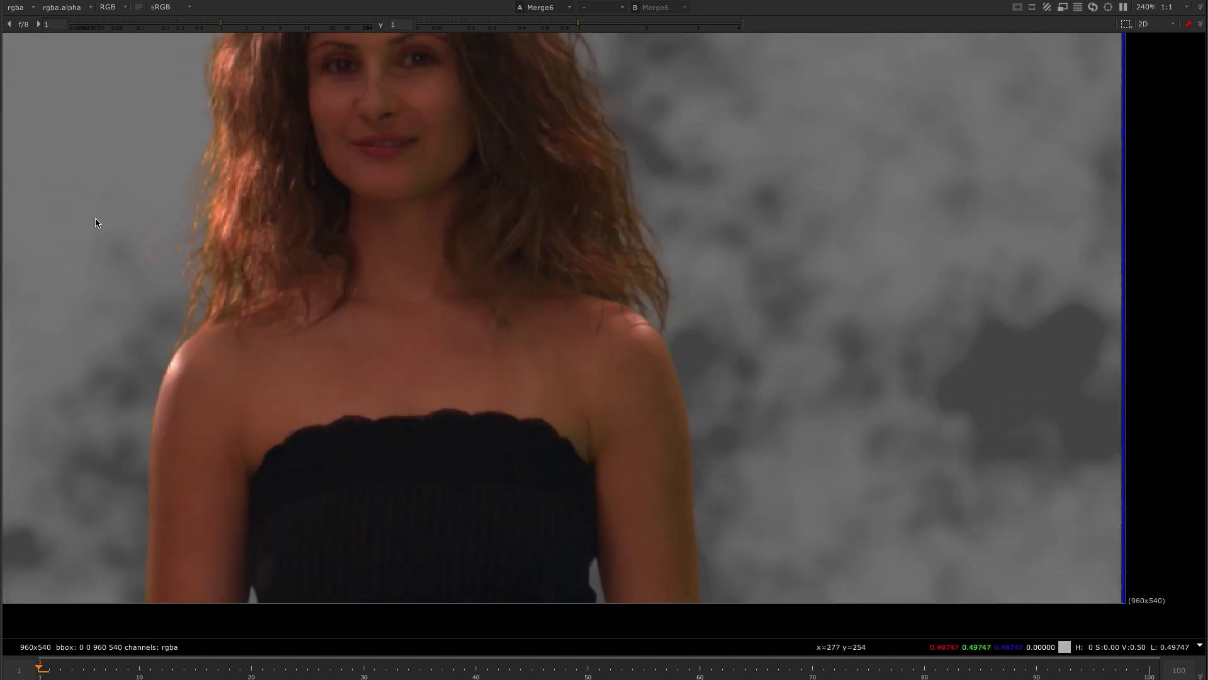
{"action": "scroll", "coordinate": [597, 416], "scroll_direction": "down", "scroll_amount": 2}
{"action": "scroll", "coordinate": [599, 421], "scroll_direction": "down", "scroll_amount": 3}
{"action": "key", "text": "space"}
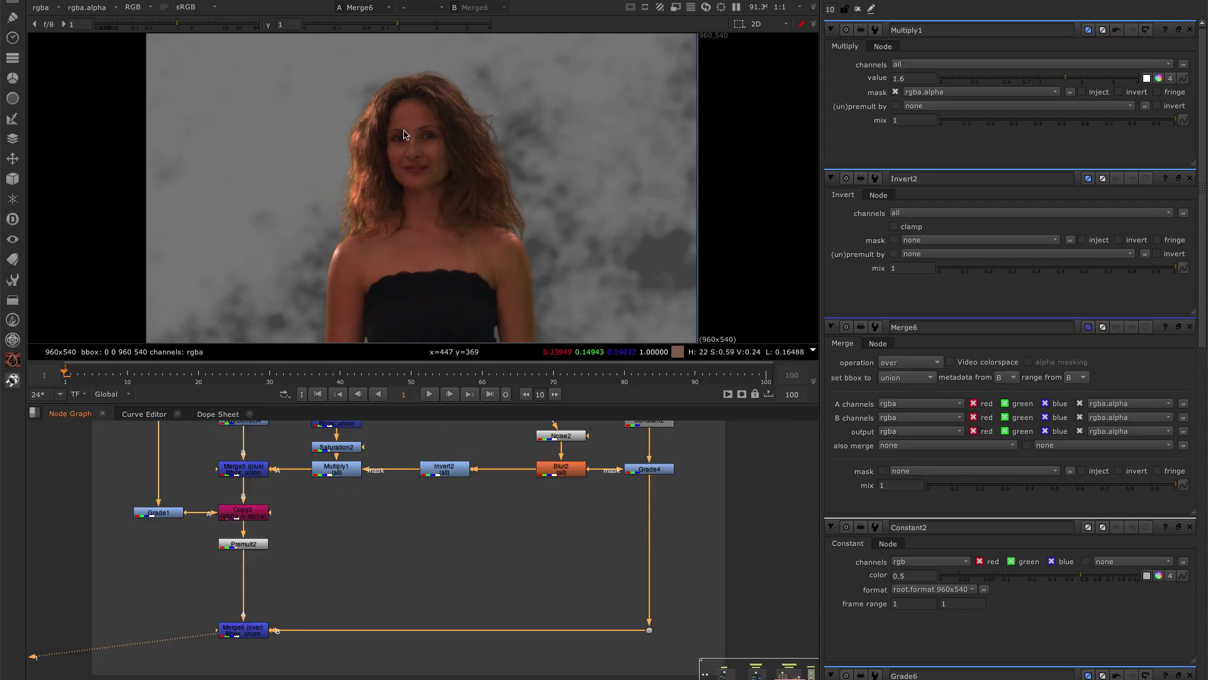
Insert a Grade node below Grade4 in the background branch and set its gain to 1.5.
{"action": "left_click", "coordinate": [549, 577]}
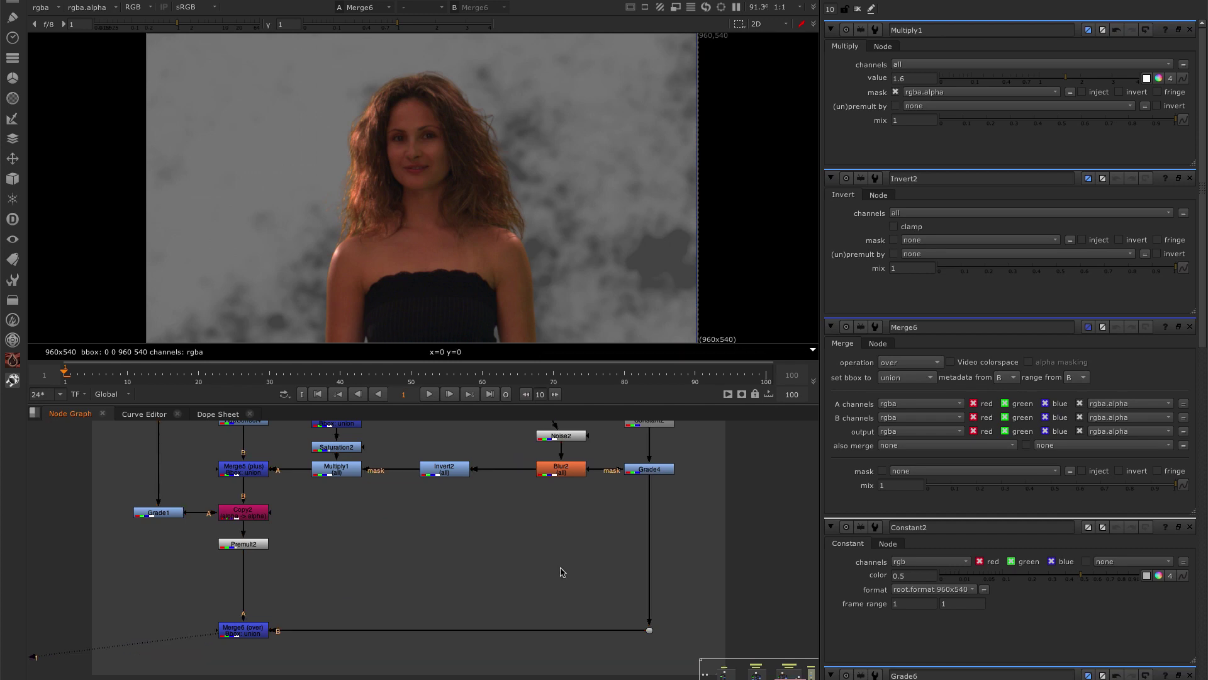
{"action": "key", "text": "g"}
{"action": "left_click_drag", "start_coordinate": [560, 574], "coordinate": [656, 539]}
{"action": "left_click", "coordinate": [912, 118]}
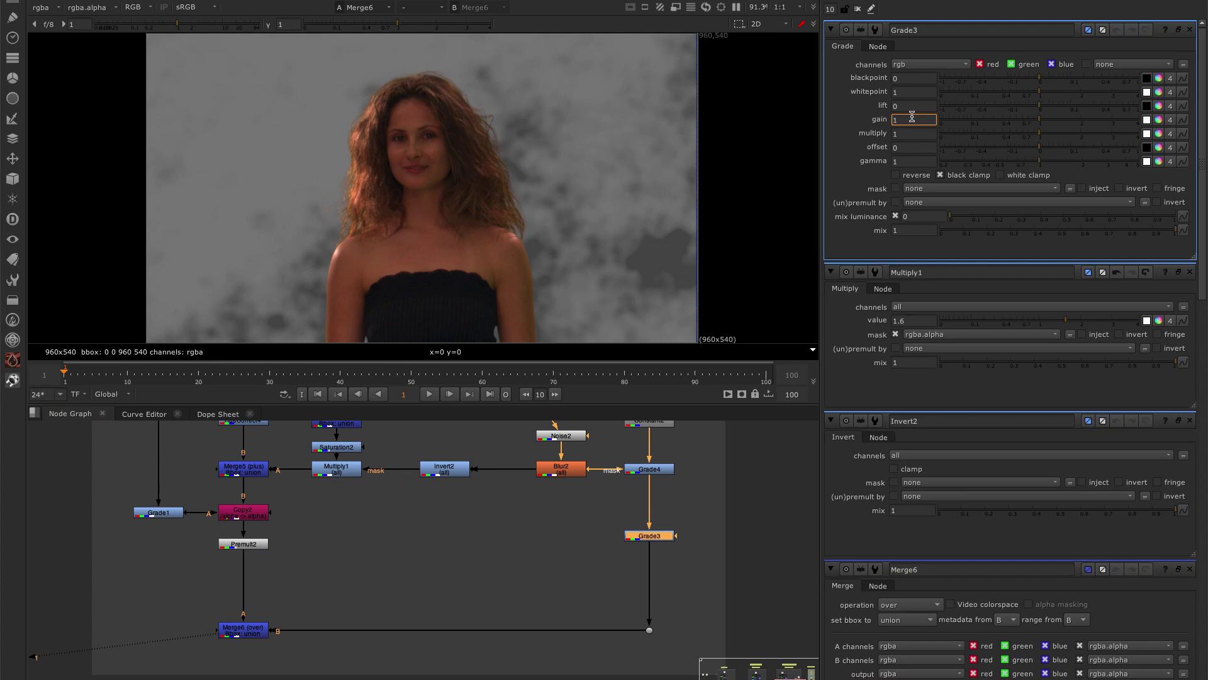
{"action": "type", "text": ".5"}
{"action": "key", "text": "Return"}
Inspect the hair edges against the brightened background, and check the Multiply1 settings and the background Grade nodes in the graph.
{"action": "scroll", "coordinate": [320, 251], "scroll_direction": "up", "scroll_amount": 1}
{"action": "scroll", "coordinate": [320, 253], "scroll_direction": "up", "scroll_amount": 5}
{"action": "middle_click_drag", "start_coordinate": [385, 149], "coordinate": [370, 290]}
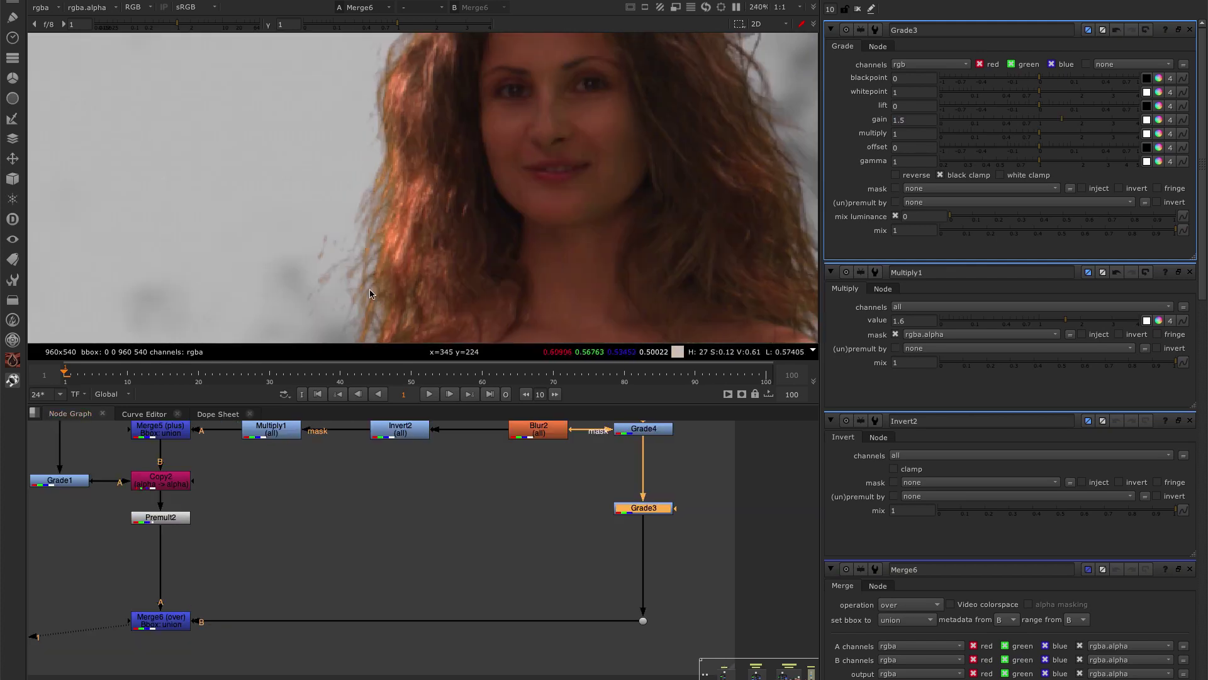
{"action": "scroll", "coordinate": [385, 222], "scroll_direction": "down", "scroll_amount": 3}
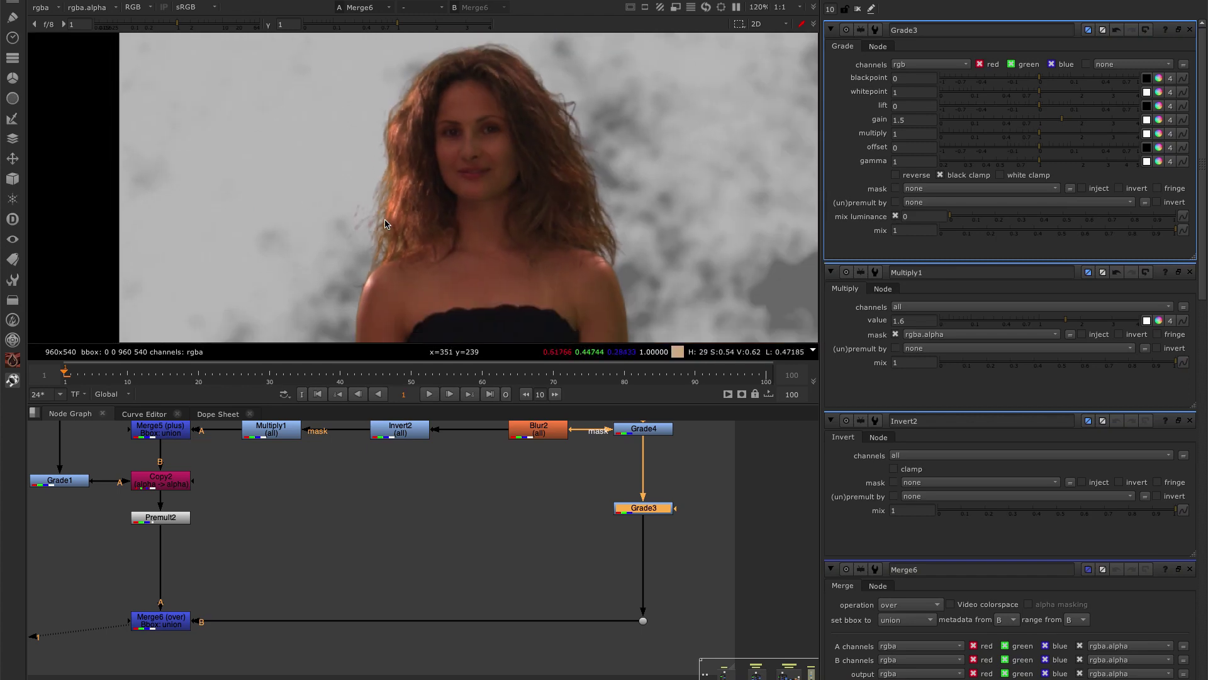
{"action": "scroll", "coordinate": [465, 525], "scroll_direction": "down", "scroll_amount": 1}
{"action": "middle_click_drag", "start_coordinate": [468, 528], "coordinate": [627, 570]}
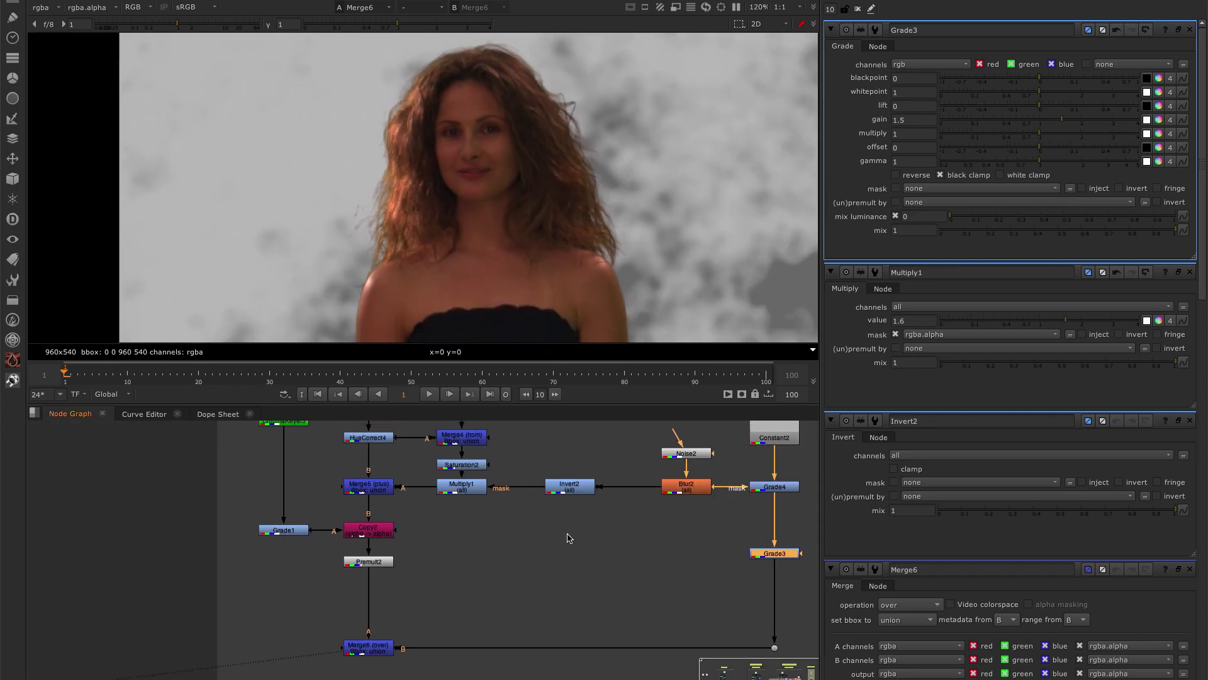
{"action": "double_click", "coordinate": [477, 492]}
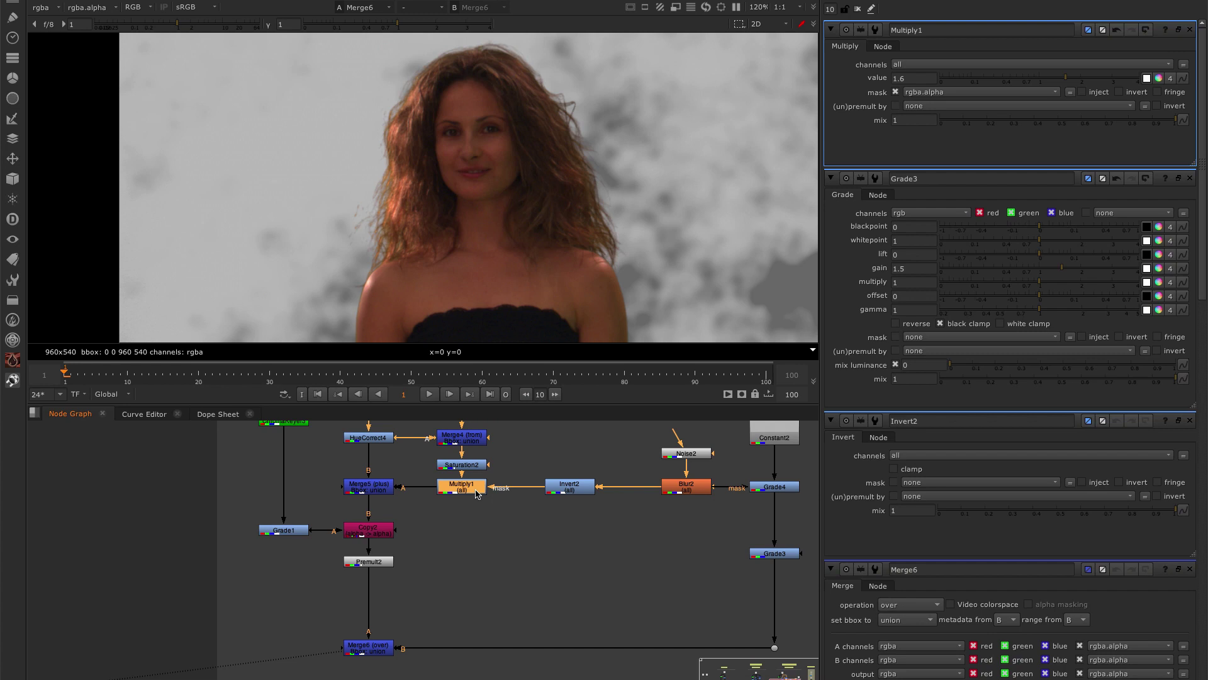
{"action": "scroll", "coordinate": [764, 438], "scroll_direction": "down", "scroll_amount": 1}
{"action": "middle_click_drag", "start_coordinate": [764, 438], "coordinate": [679, 468]}
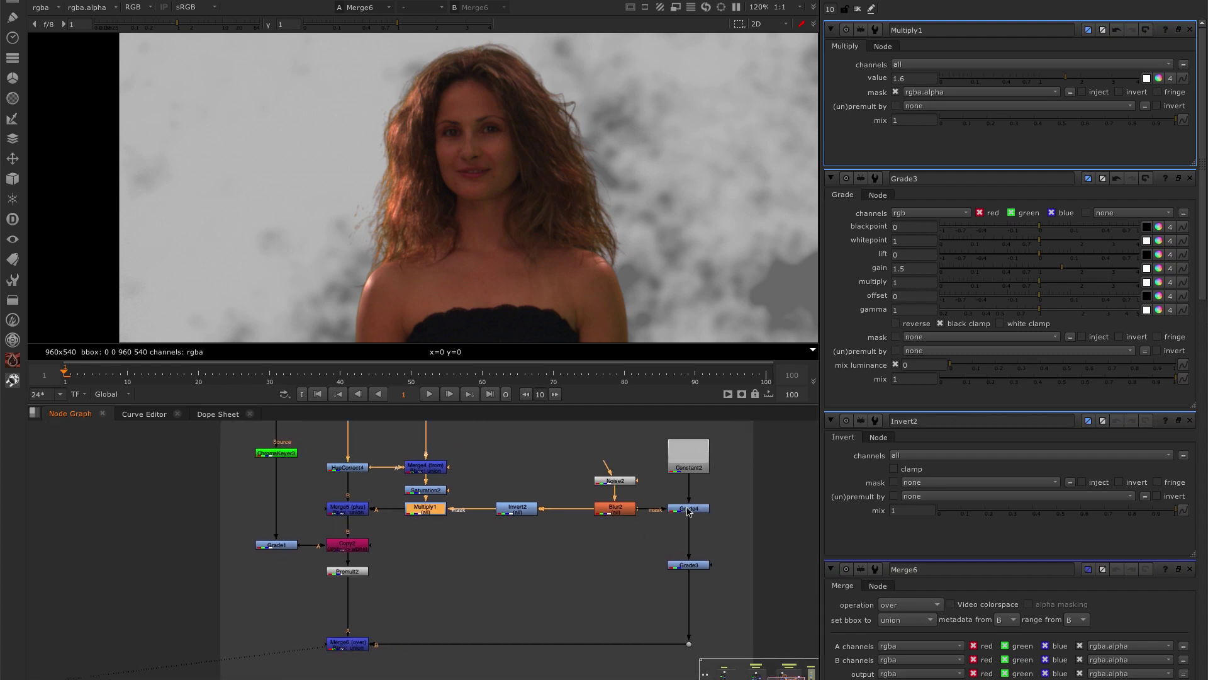
{"action": "left_click", "coordinate": [700, 566]}
{"action": "scroll", "coordinate": [497, 511], "scroll_direction": "up", "scroll_amount": 5}
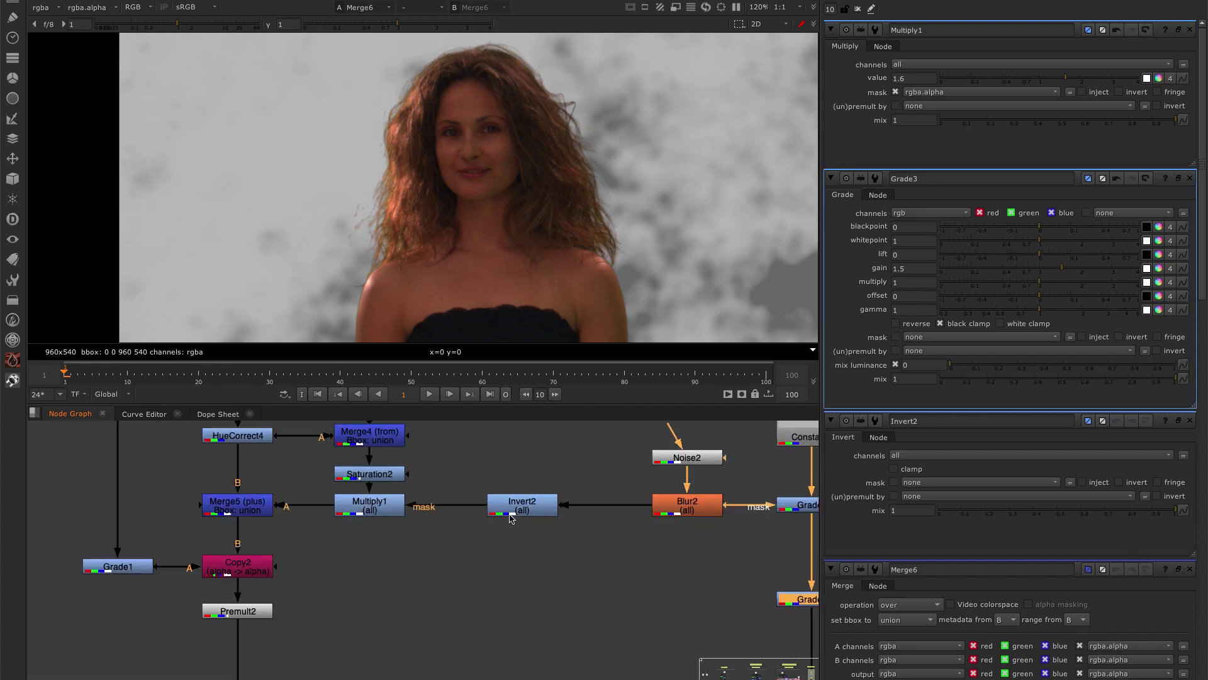
Add a second Multiply node after Multiply1 and set its value to 1.5.
{"action": "left_click", "coordinate": [371, 511]}
{"action": "key", "text": "Tab"}
{"action": "type", "text": "mul"}
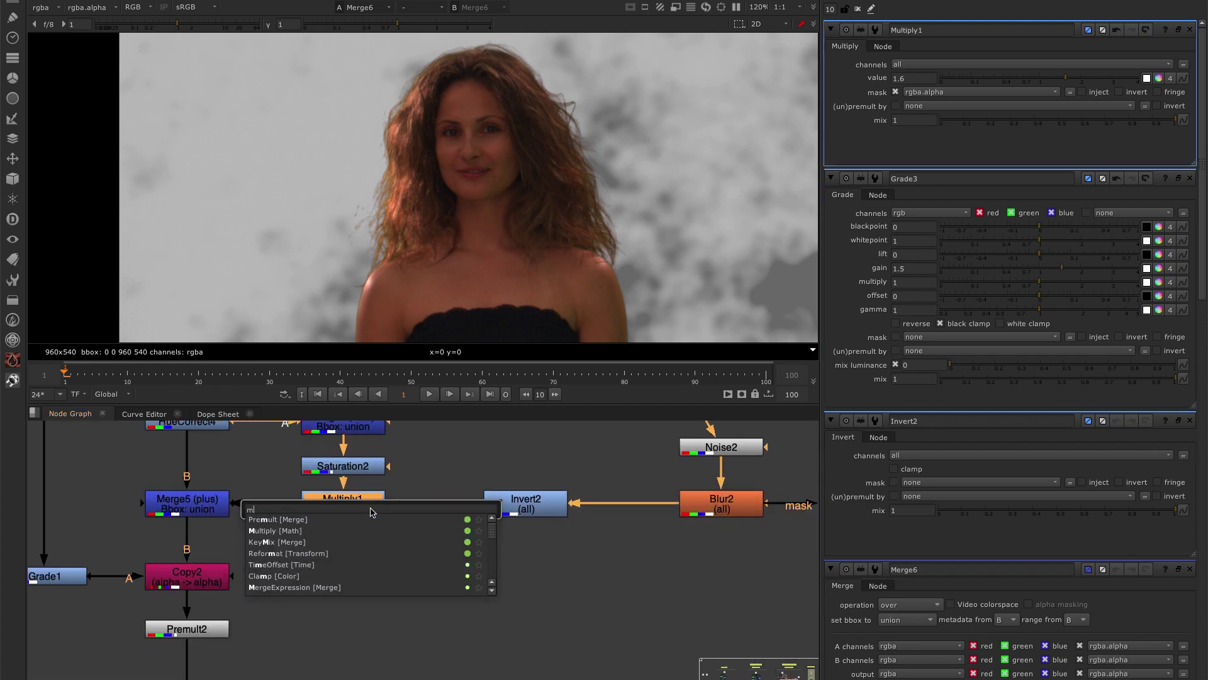
{"action": "key", "text": "Down"}
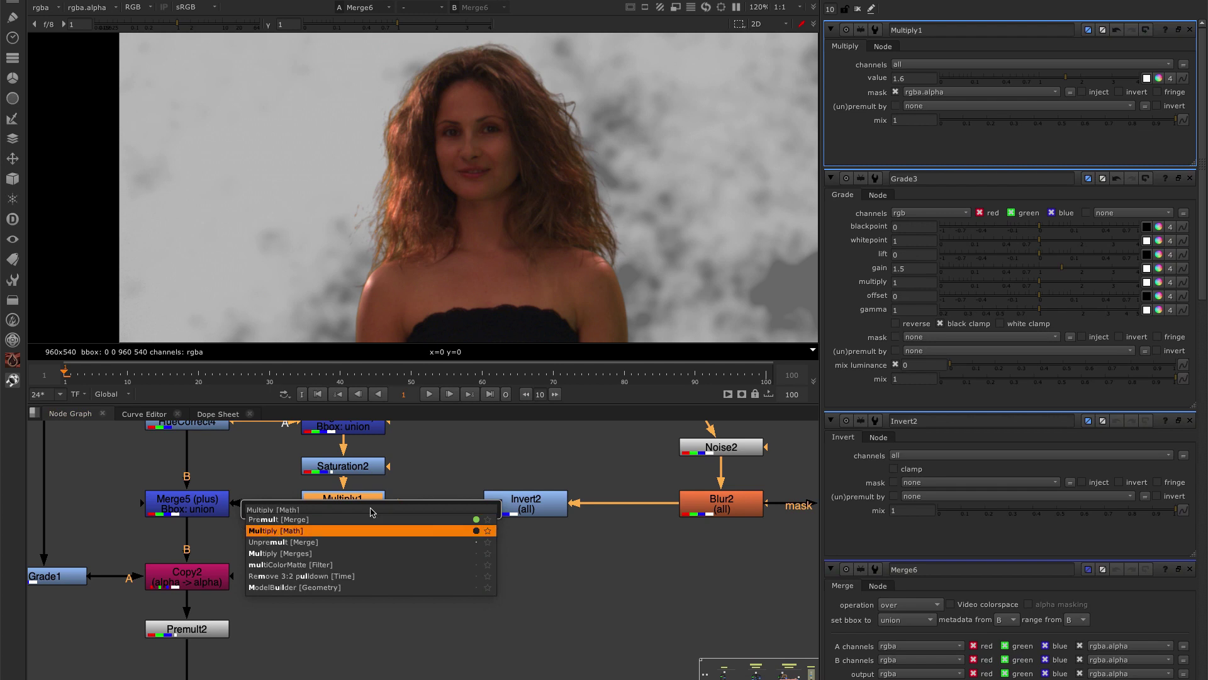
{"action": "key", "text": "Return"}
{"action": "left_click", "coordinate": [908, 80]}
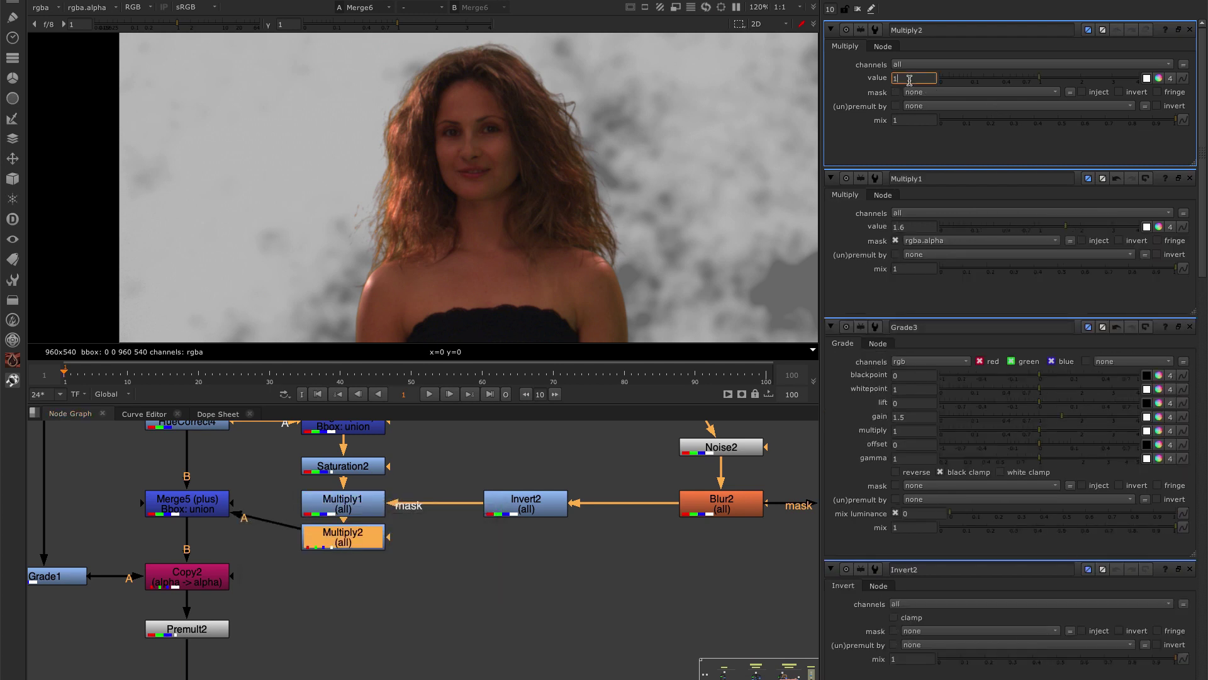
{"action": "type", "text": ".5"}
{"action": "key", "text": "Return"}
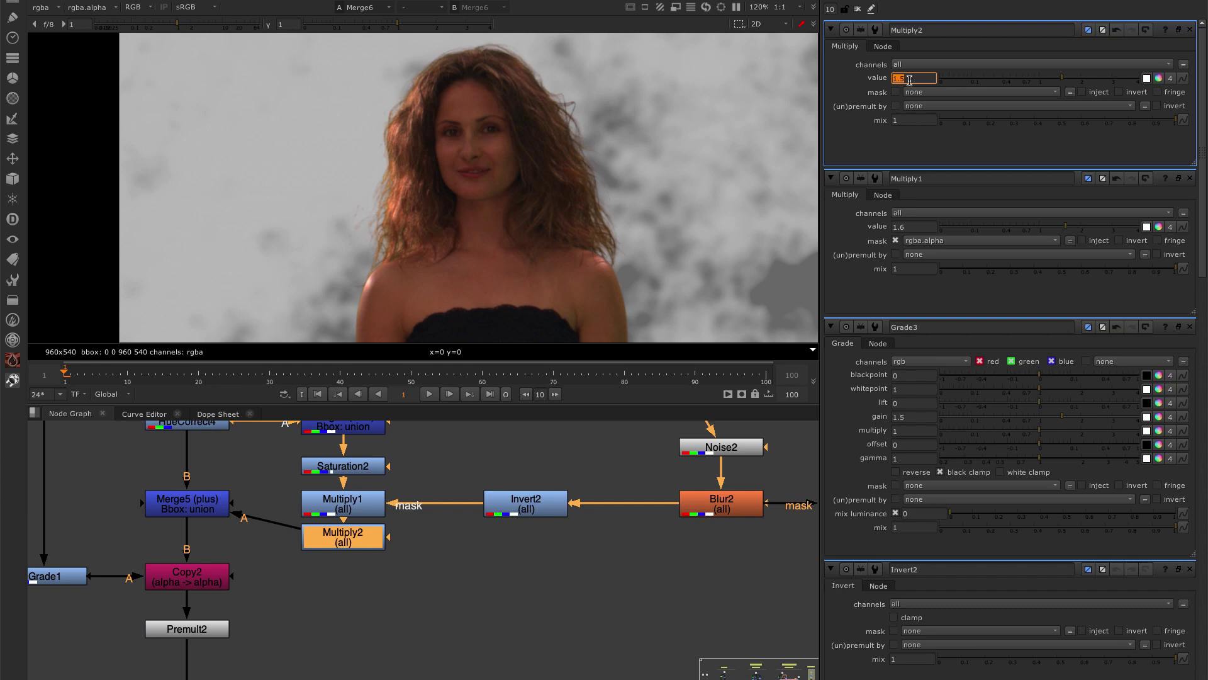
Compare the hair edges against the bright background with Multiply2 repeatedly disabled and enabled.
{"action": "scroll", "coordinate": [327, 196], "scroll_direction": "up", "scroll_amount": 5}
{"action": "middle_click_drag", "start_coordinate": [401, 136], "coordinate": [411, 307]}
{"action": "scroll", "coordinate": [437, 278], "scroll_direction": "up", "scroll_amount": 1}
{"action": "left_click", "coordinate": [399, 535]}
{"action": "left_click", "coordinate": [373, 542]}
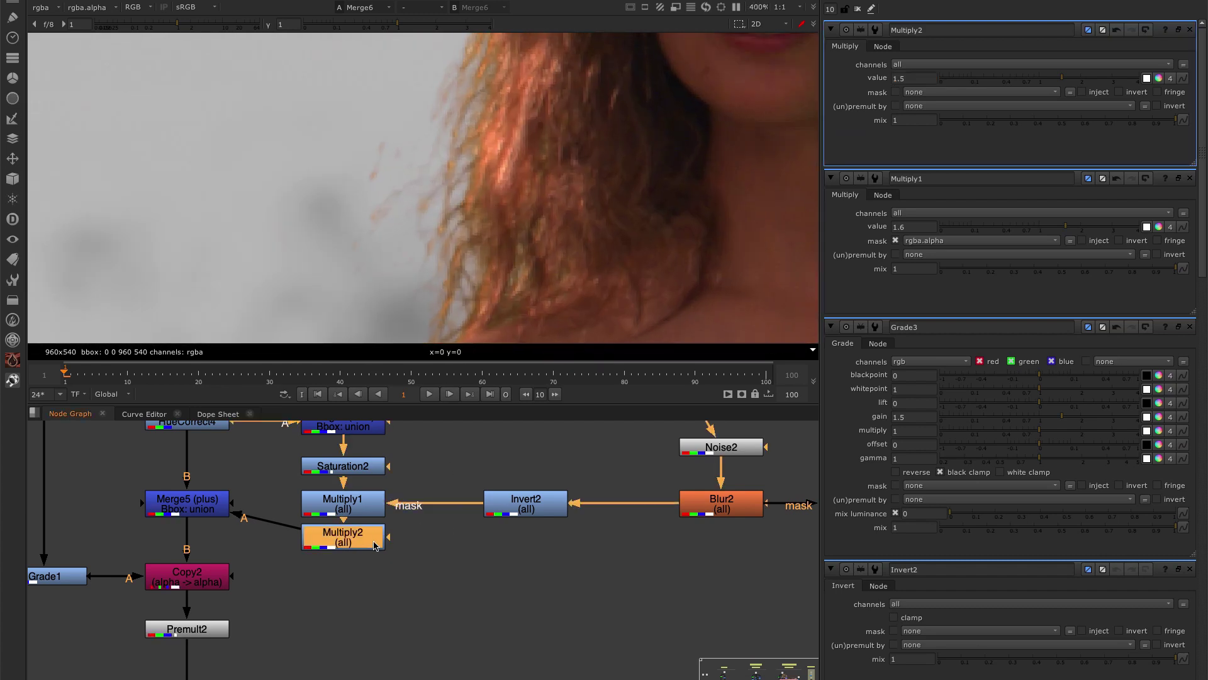
{"action": "key", "text": "d"}
{"action": "key", "text": "d"}
{"action": "key", "text": "d"}
{"action": "key", "text": "d"}
{"action": "key", "text": "d"}
{"action": "key", "text": "d"}
{"action": "key", "text": "d"}
{"action": "key", "text": "d"}
{"action": "key", "text": "d"}
{"action": "key", "text": "d"}
{"action": "scroll", "coordinate": [426, 297], "scroll_direction": "down", "scroll_amount": 3}
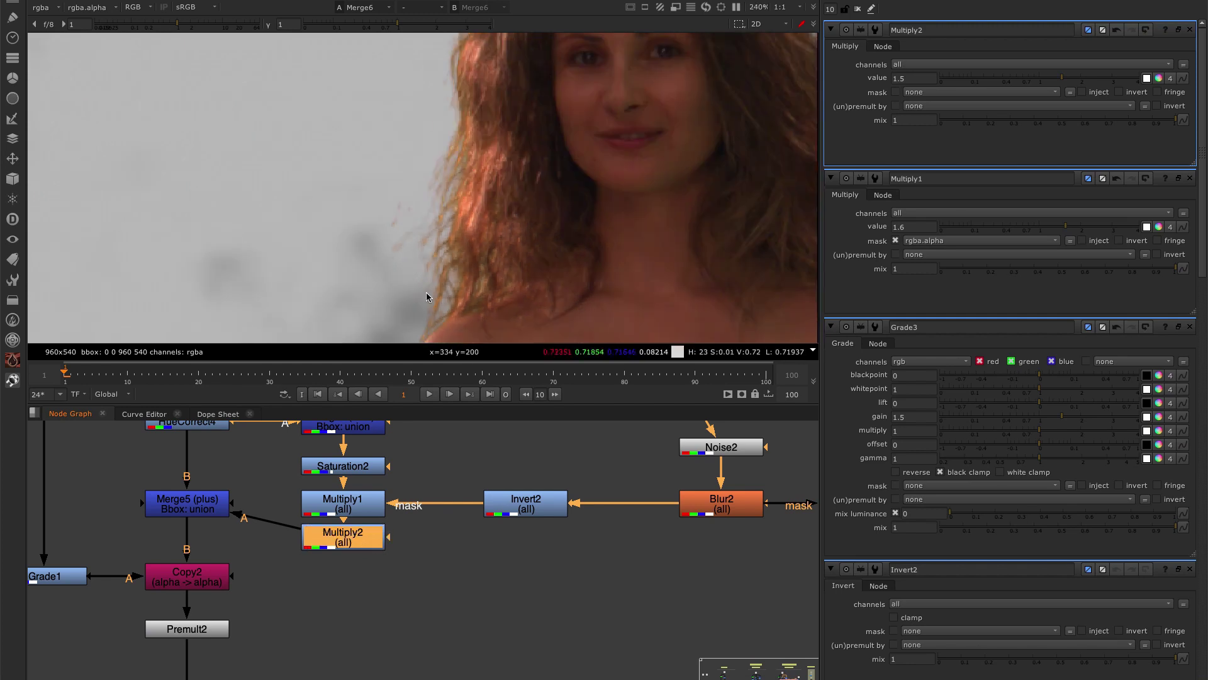
Darken the background by setting the gain of Grade3 to 0.5.
{"action": "key", "text": "f"}
{"action": "scroll", "coordinate": [316, 215], "scroll_direction": "up", "scroll_amount": 2}
{"action": "key", "text": "h"}
{"action": "scroll", "coordinate": [343, 527], "scroll_direction": "down", "scroll_amount": 4}
{"action": "scroll", "coordinate": [554, 581], "scroll_direction": "up", "scroll_amount": 3}
{"action": "double_click", "coordinate": [657, 564]}
{"action": "left_click", "coordinate": [917, 120]}
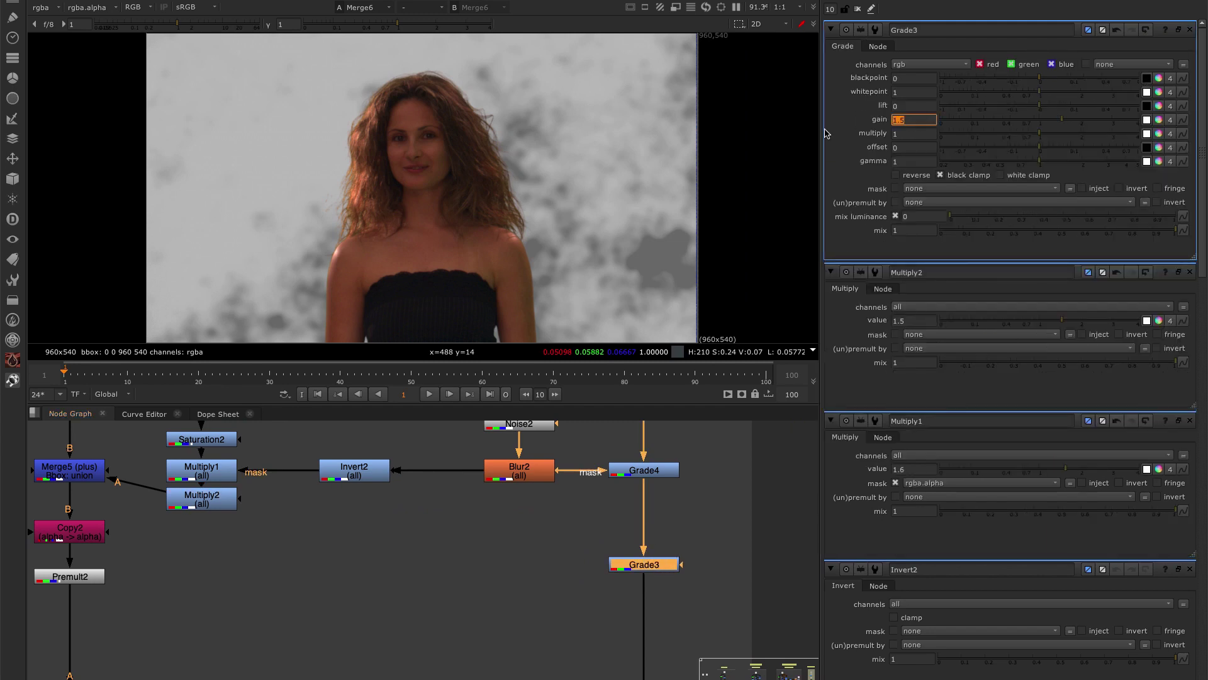
{"action": "key", "text": "Return"}
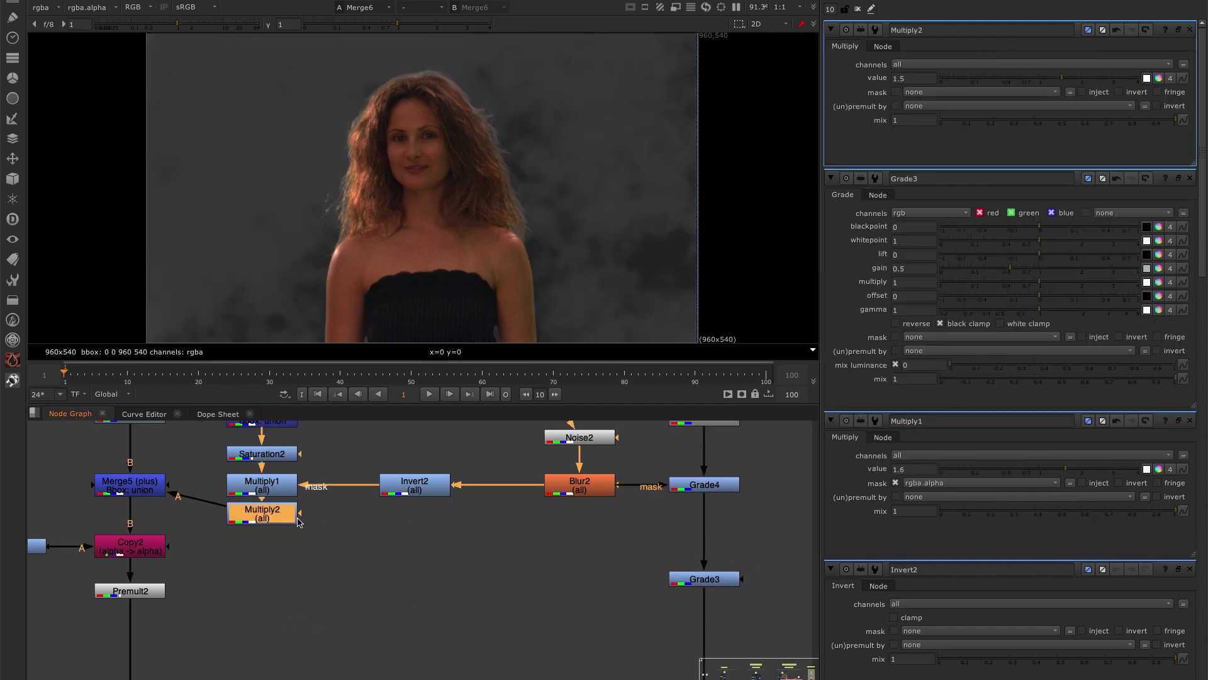
Set the value of Multiply2 to 0.6 to darken the added-back spill.
{"action": "left_click", "coordinate": [273, 512]}
{"action": "middle_click_drag", "start_coordinate": [275, 514], "coordinate": [375, 525]}
{"action": "left_click", "coordinate": [916, 78]}
{"action": "type", "text": ".5"}
{"action": "key", "text": "Return"}
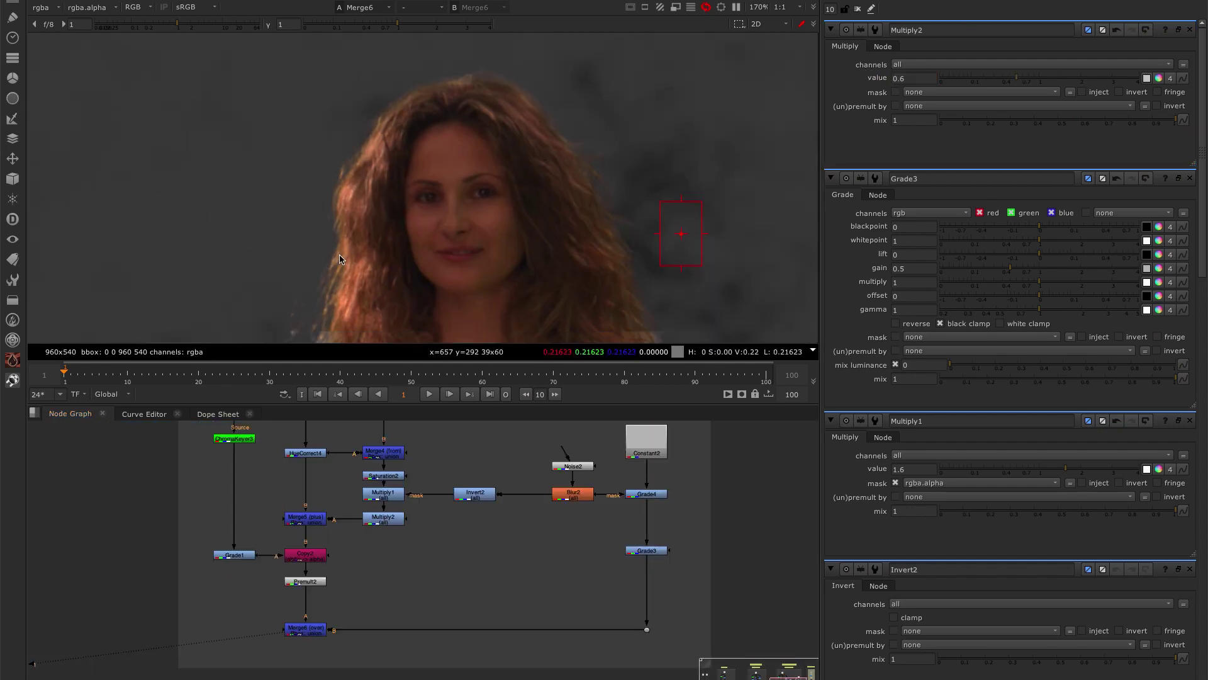
Inspect the hair and arm edges against the darkened background in the full-size viewer, clearing the sampled color region.
{"action": "scroll", "coordinate": [677, 229], "scroll_direction": "up", "scroll_amount": 3}
{"action": "key", "text": "space"}
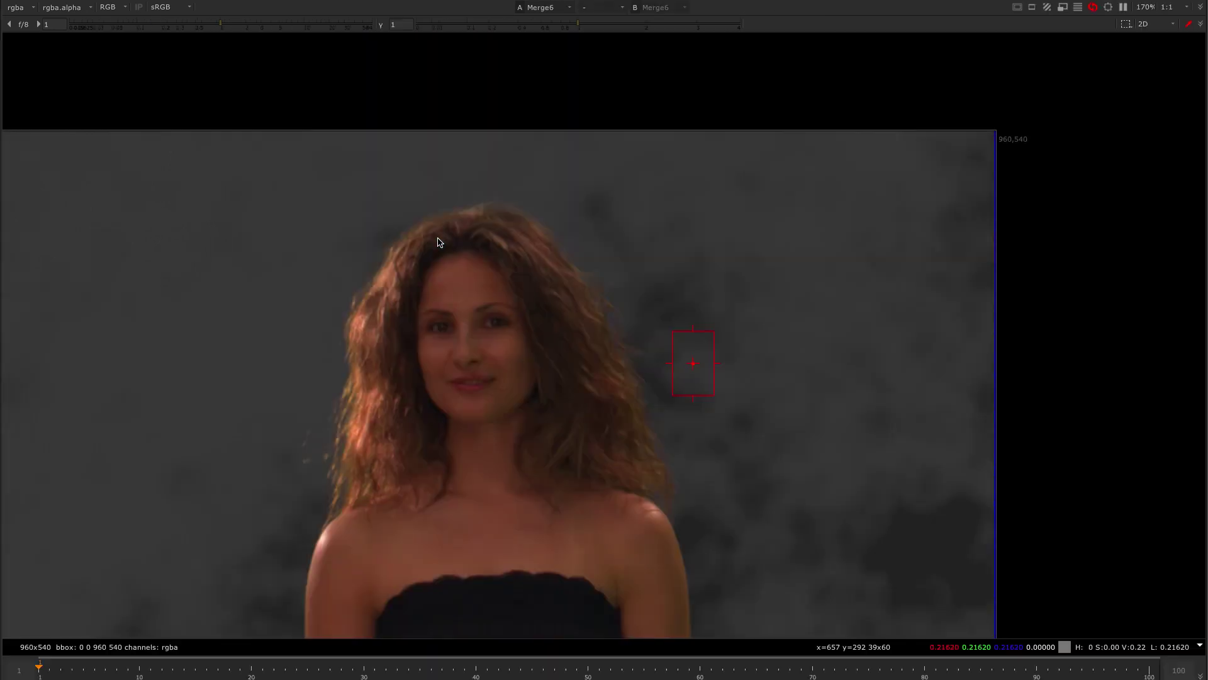
{"action": "key", "text": "f"}
{"action": "right_click", "coordinate": [901, 313], "text": "ctrl"}
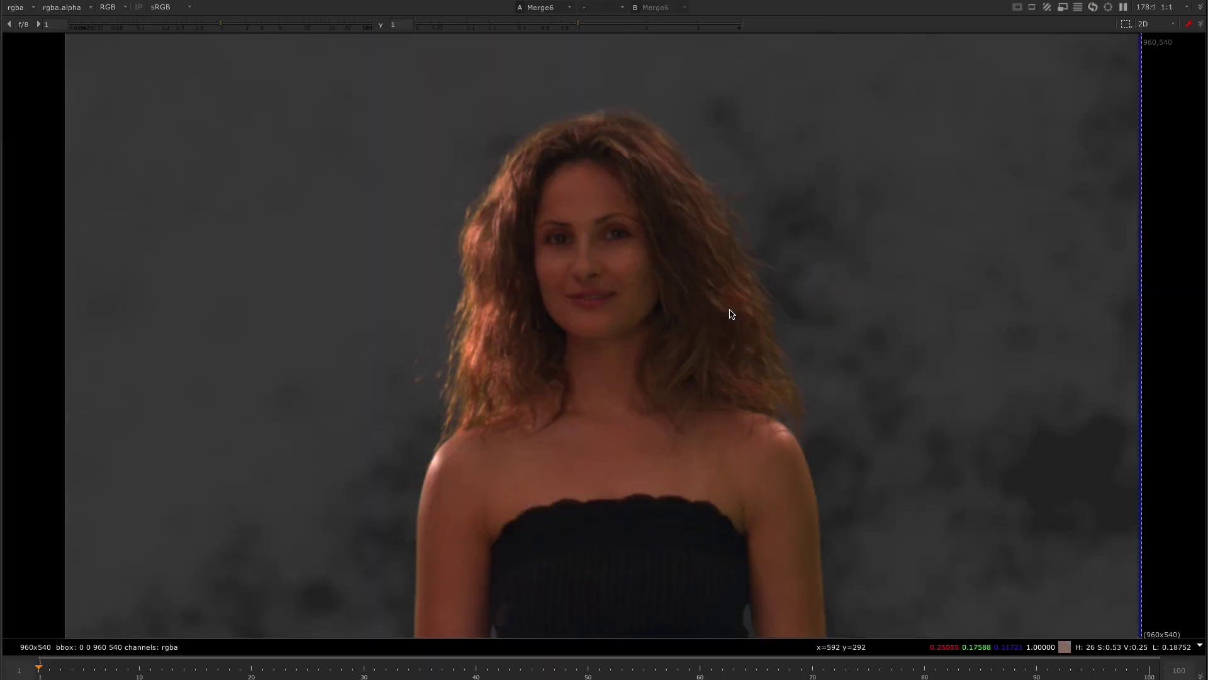
{"action": "key", "text": "space"}
{"action": "scroll", "coordinate": [500, 222], "scroll_direction": "down", "scroll_amount": 3}
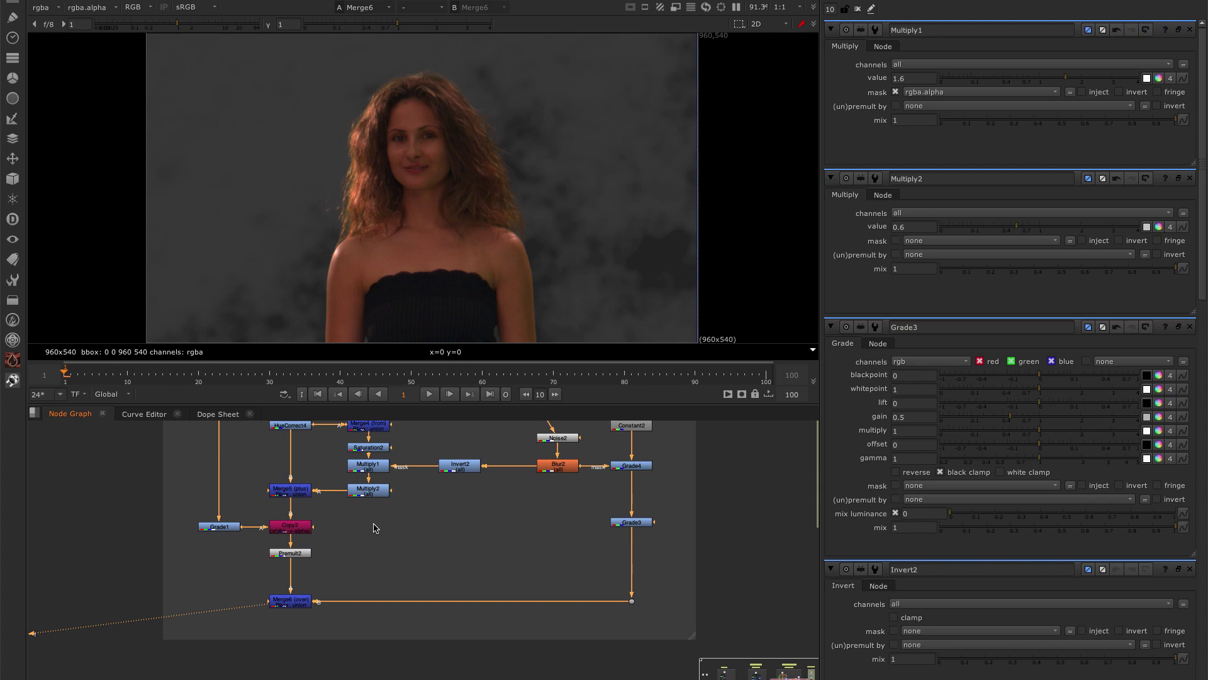
Review the Multiply2 settings and the complete Despill setup - 03 node tree up to its HueCorrect4 branch.
{"action": "scroll", "coordinate": [372, 494], "scroll_direction": "up", "scroll_amount": 3}
{"action": "mouse_move", "coordinate": [377, 495]}
{"action": "left_mouse_down"}
{"action": "mouse_move", "coordinate": [366, 499]}
{"action": "mouse_move", "coordinate": [377, 491]}
{"action": "left_mouse_up"}
{"action": "double_click", "coordinate": [366, 499]}
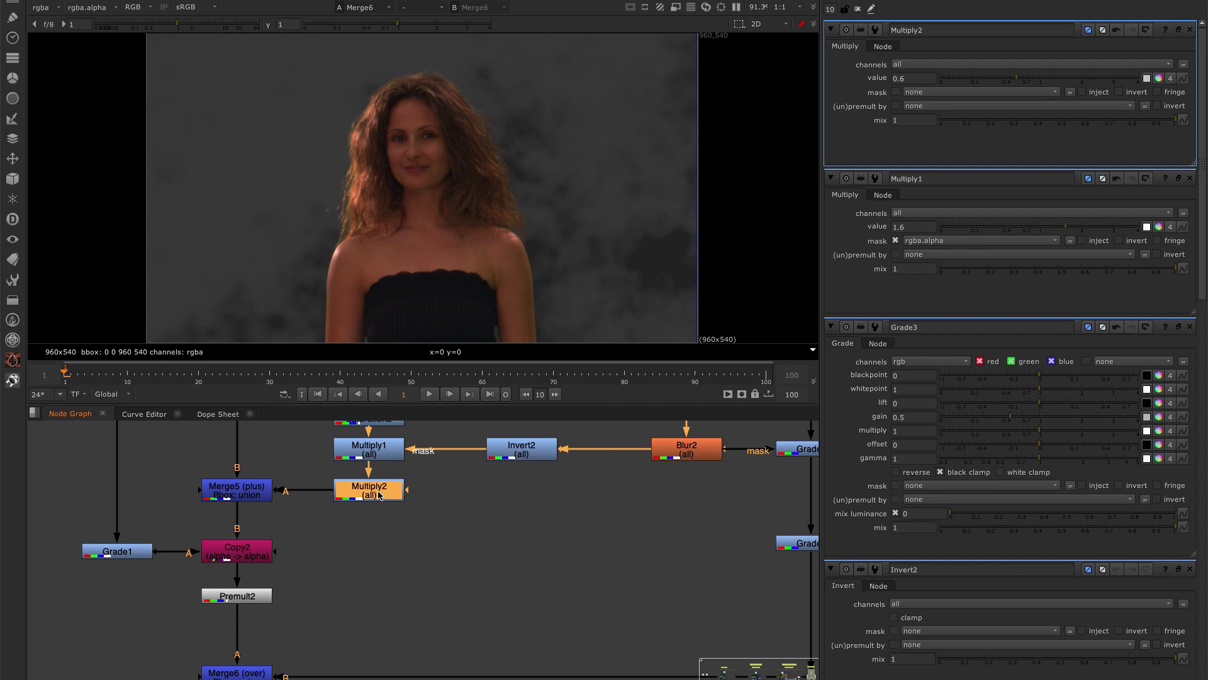
{"action": "scroll", "coordinate": [386, 497], "scroll_direction": "down", "scroll_amount": 5}
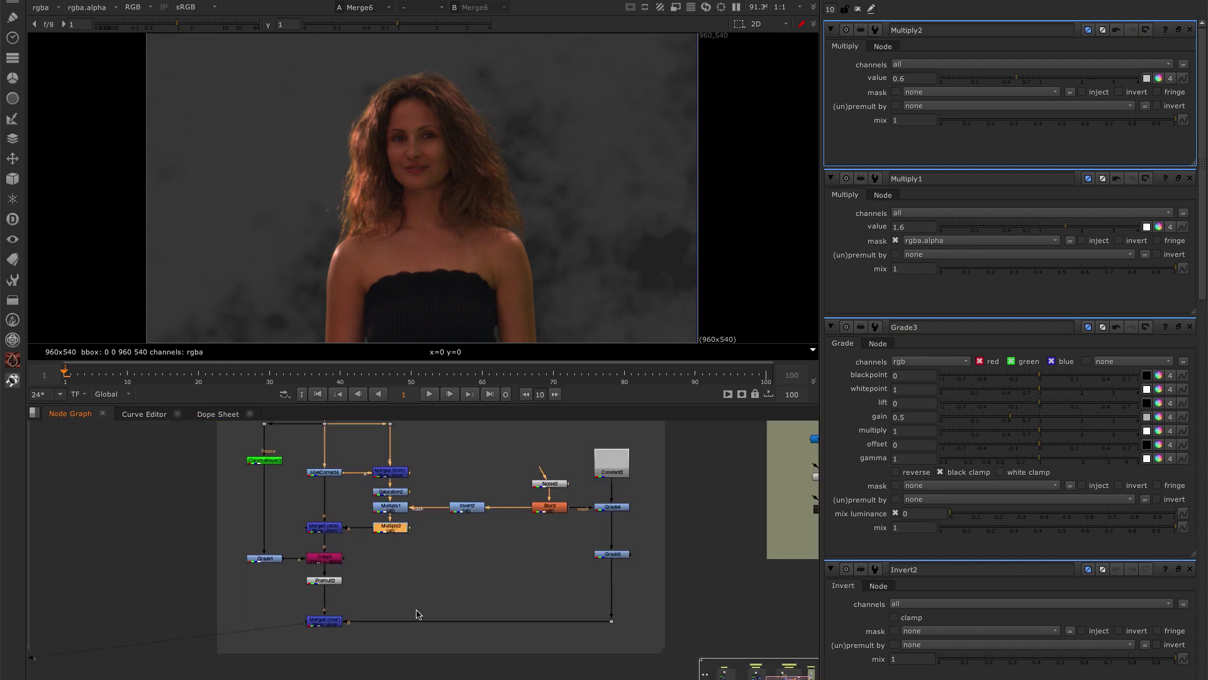
{"action": "left_click", "coordinate": [442, 597]}
{"action": "scroll", "coordinate": [439, 588], "scroll_direction": "down", "scroll_amount": 2}
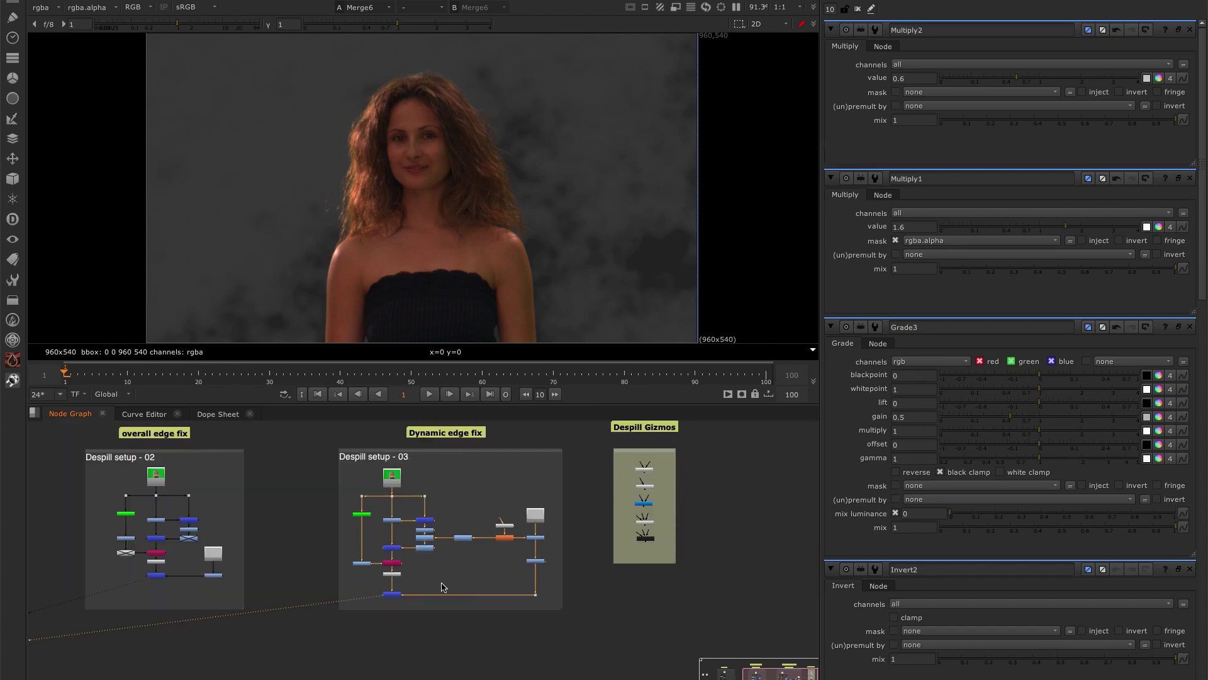
{"action": "scroll", "coordinate": [693, 481], "scroll_direction": "up", "scroll_amount": 4}
{"action": "scroll", "coordinate": [321, 512], "scroll_direction": "up", "scroll_amount": 3}
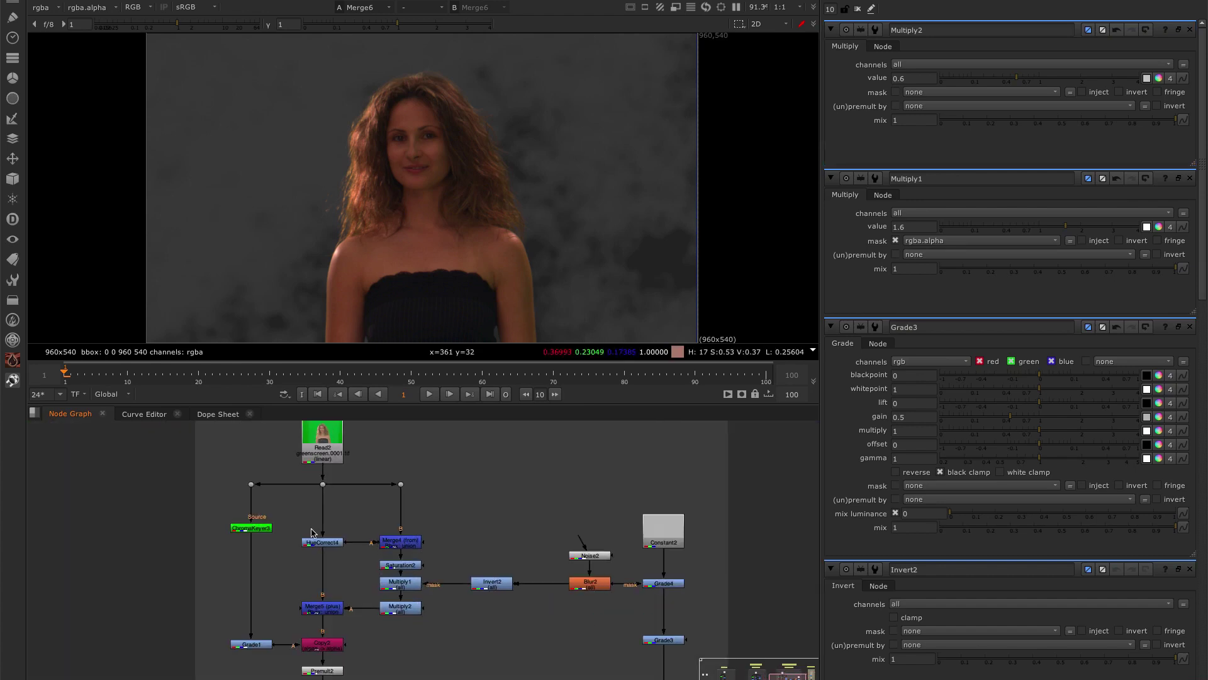
{"action": "scroll", "coordinate": [326, 552], "scroll_direction": "up", "scroll_amount": 2}
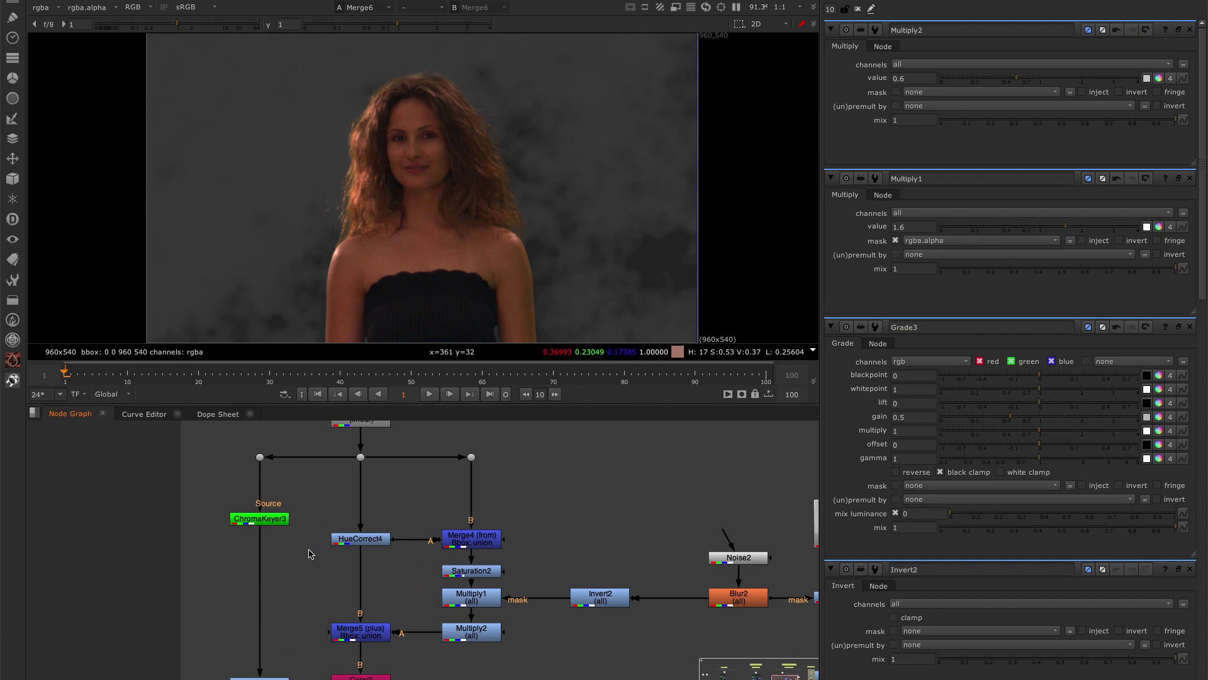
Paste a DespillMadness node fed from the dot below Read2, view it, set fine tune to 1 and disable restore source luminance.
{"action": "key", "text": "ctrl+v"}
{"action": "left_click_drag", "start_coordinate": [308, 549], "coordinate": [361, 456]}
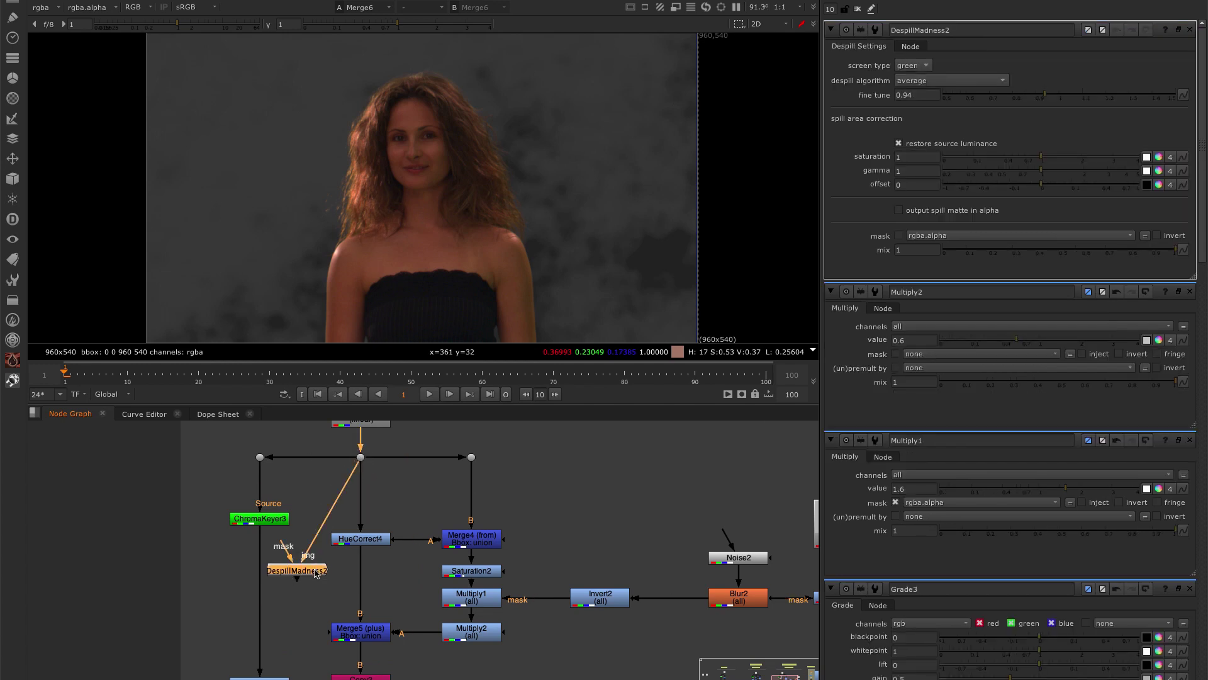
{"action": "left_click_drag", "start_coordinate": [317, 573], "coordinate": [315, 551]}
{"action": "key", "text": "1"}
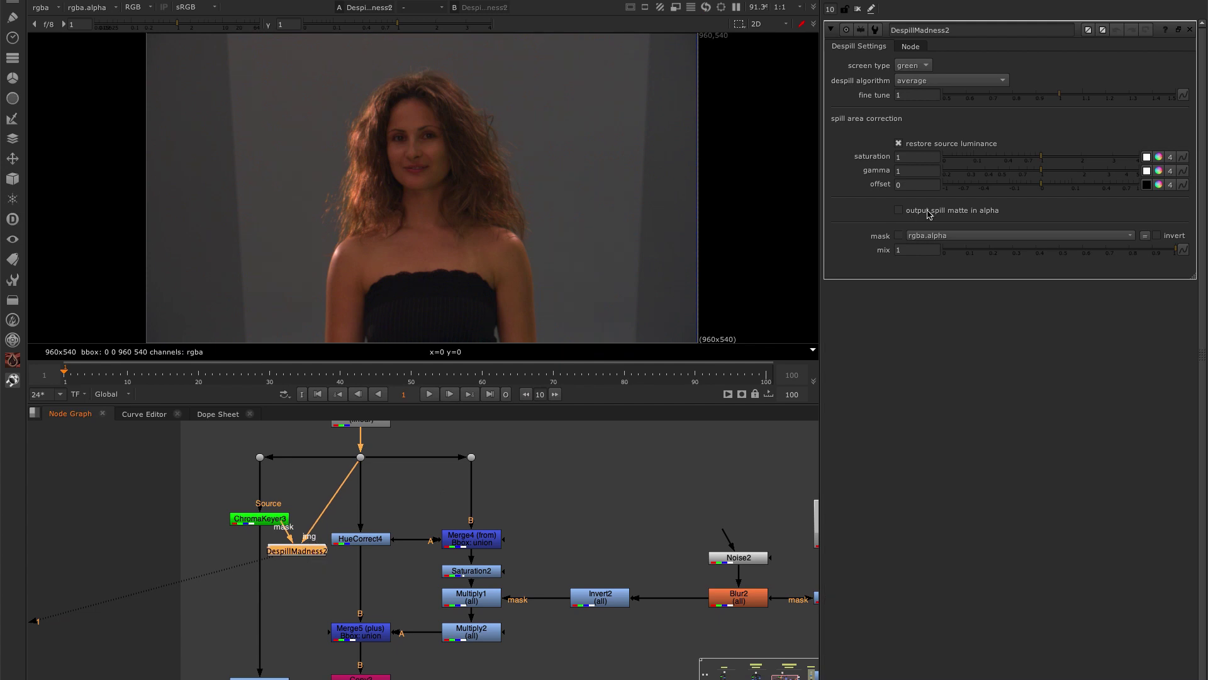
{"action": "left_click", "coordinate": [921, 146]}
Replace HueCorrect4 with the DespillMadness node, feeding Merge5's B input and Merge4's A input.
{"action": "left_click_drag", "start_coordinate": [363, 556], "coordinate": [324, 559]}
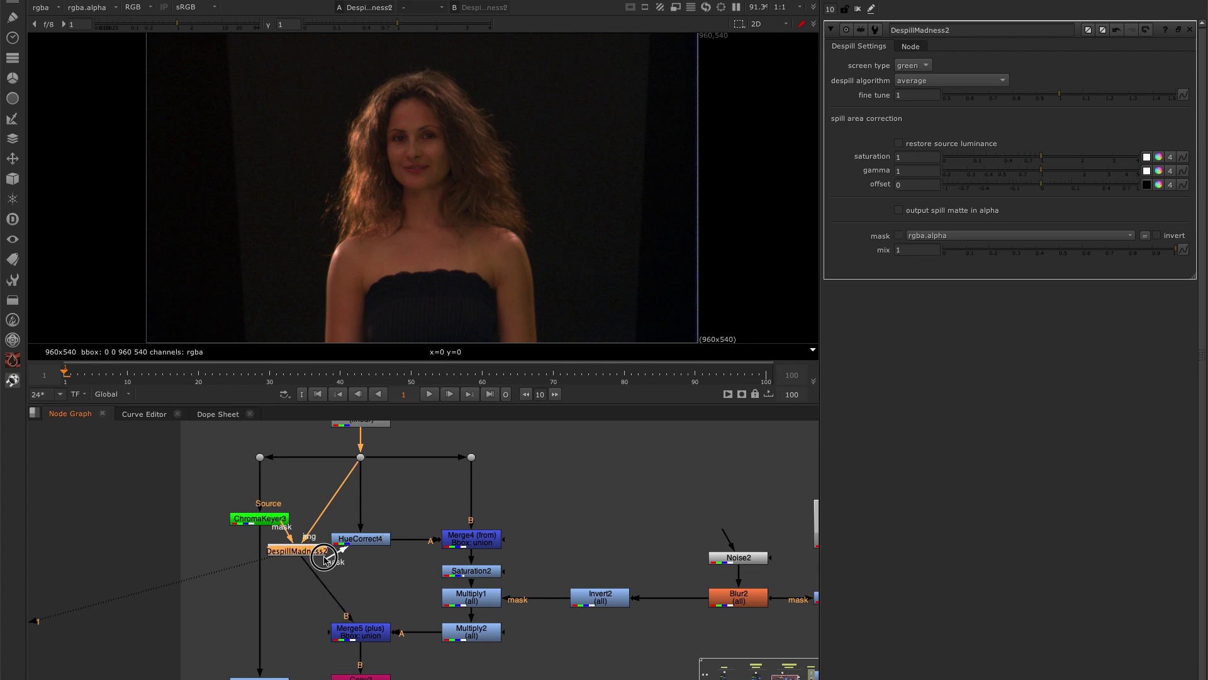
{"action": "left_click_drag", "start_coordinate": [409, 540], "coordinate": [310, 557]}
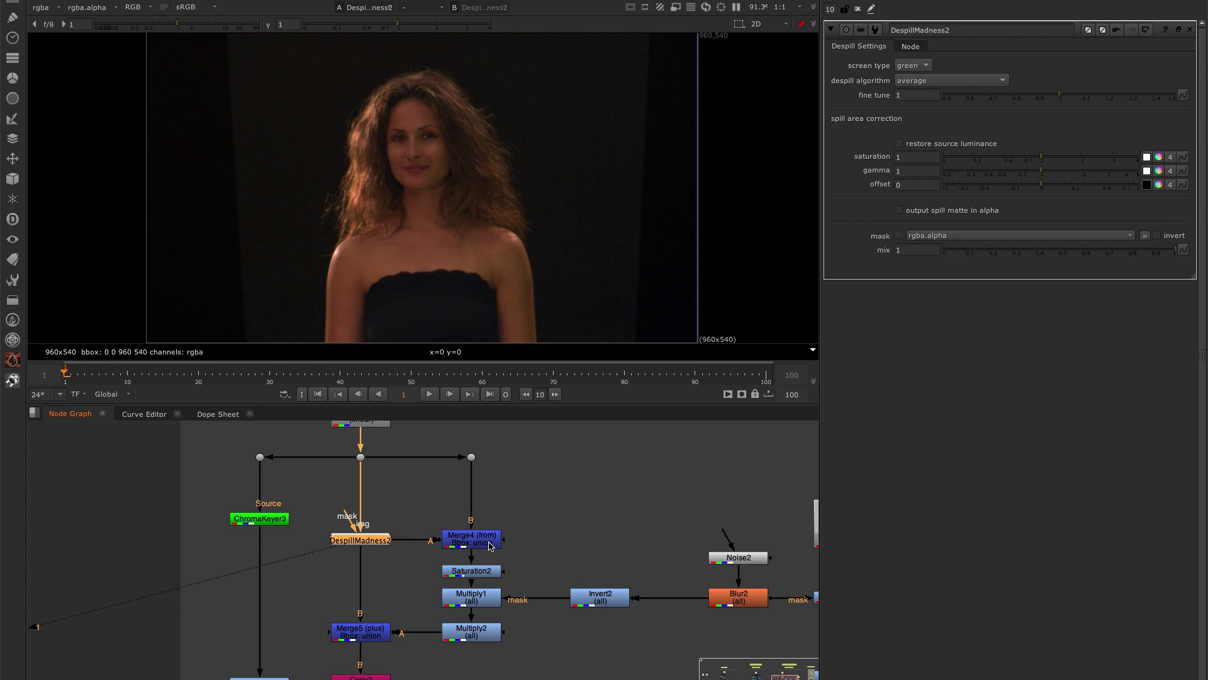
Select the Merge4, Saturation2, Multiply1 and Multiply2 branch and review how DespillMadness2 feeds it within Despill setup - 03.
{"action": "left_click", "coordinate": [490, 545]}
{"action": "left_click_drag", "start_coordinate": [409, 561], "coordinate": [527, 664]}
{"action": "scroll", "coordinate": [523, 646], "scroll_direction": "down", "scroll_amount": 1}
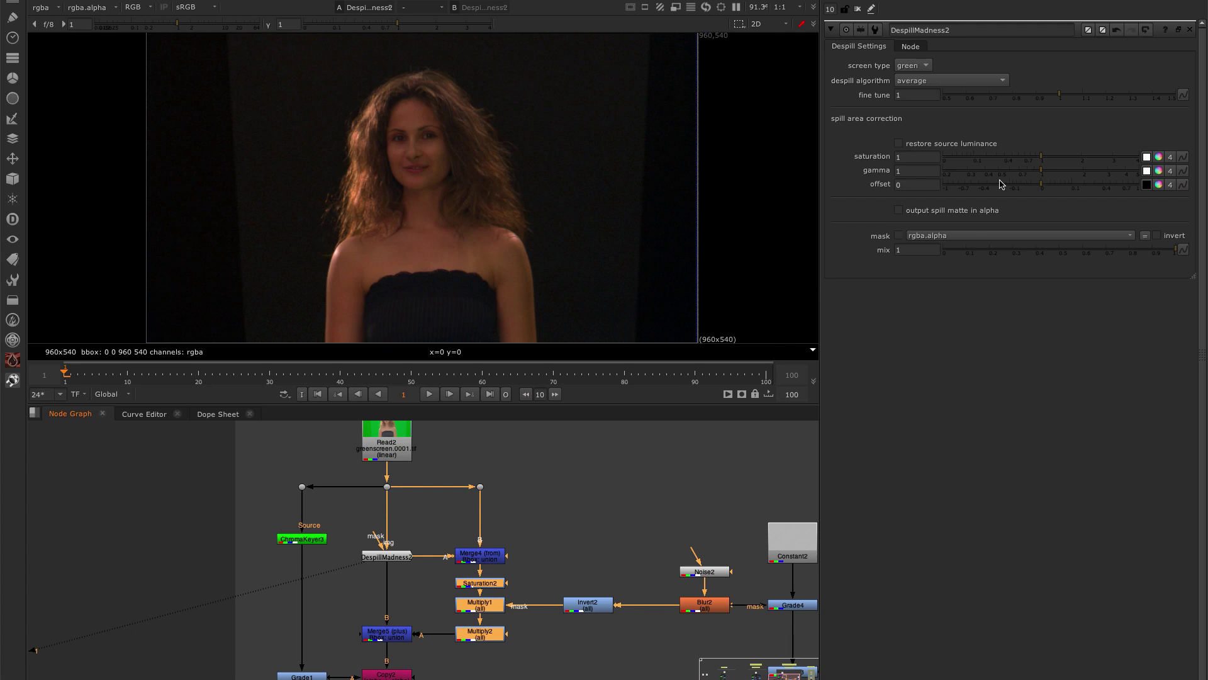
{"action": "scroll", "coordinate": [420, 568], "scroll_direction": "down", "scroll_amount": 1}
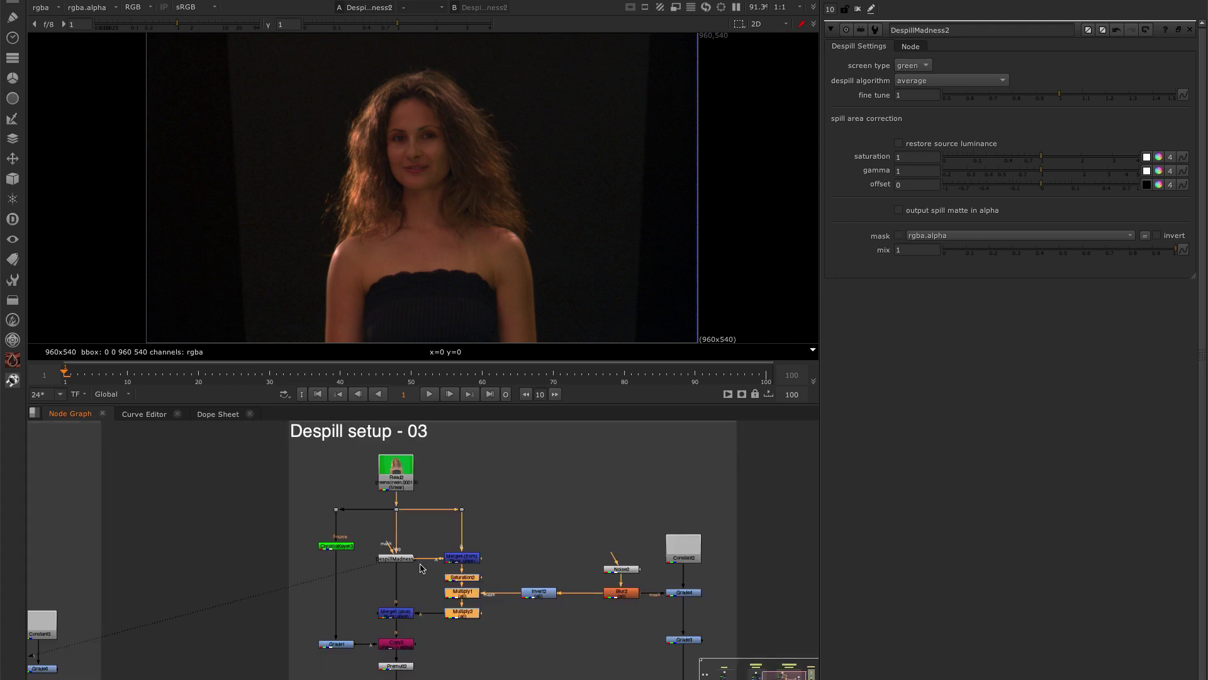
{"action": "scroll", "coordinate": [420, 568], "scroll_direction": "down", "scroll_amount": 3}
{"action": "scroll", "coordinate": [421, 568], "scroll_direction": "up", "scroll_amount": 4}
{"action": "mouse_move", "coordinate": [423, 564]}
{"action": "left_mouse_down"}
{"action": "mouse_move", "coordinate": [505, 635]}
{"action": "mouse_move", "coordinate": [420, 552]}
{"action": "left_mouse_up"}
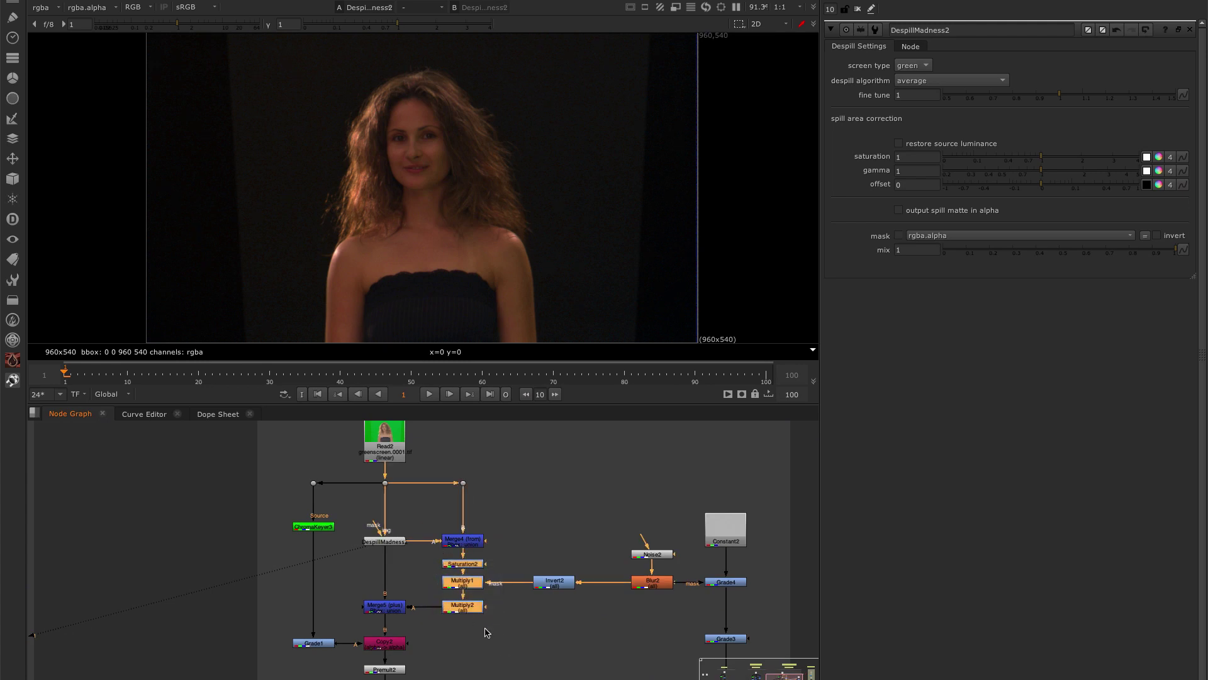
{"action": "scroll", "coordinate": [492, 629], "scroll_direction": "up", "scroll_amount": 1}
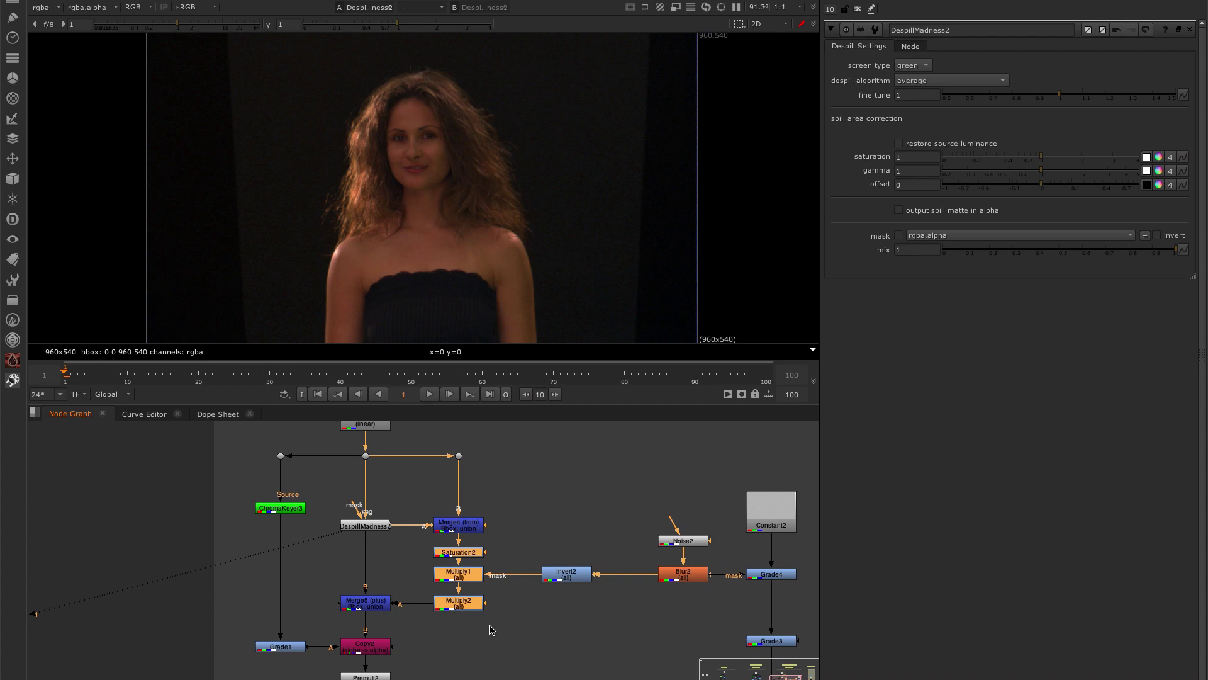
{"action": "scroll", "coordinate": [507, 592], "scroll_direction": "down", "scroll_amount": 4}
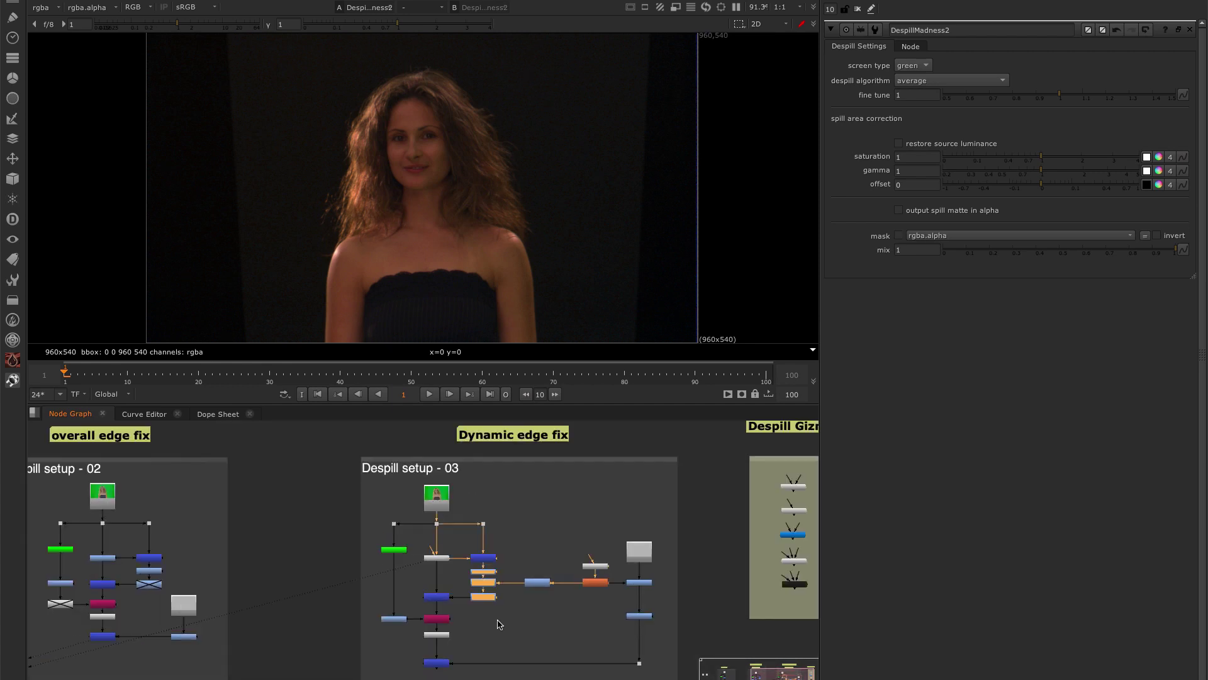
View the final Merge6 composite of Despill setup - 03 over its uneven background and examine the subject's edges.
{"action": "middle_click_drag", "start_coordinate": [509, 597], "coordinate": [507, 527]}
{"action": "left_click", "coordinate": [442, 591]}
{"action": "key", "text": "1"}
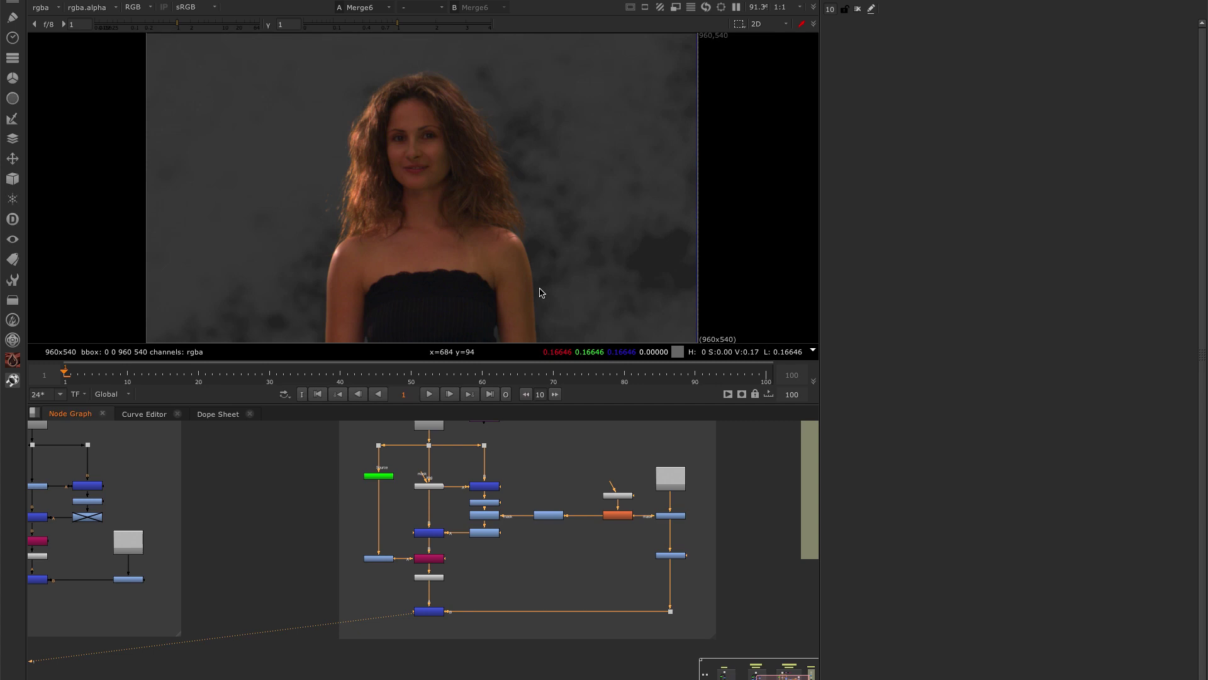
{"action": "scroll", "coordinate": [494, 527], "scroll_direction": "up", "scroll_amount": 2}
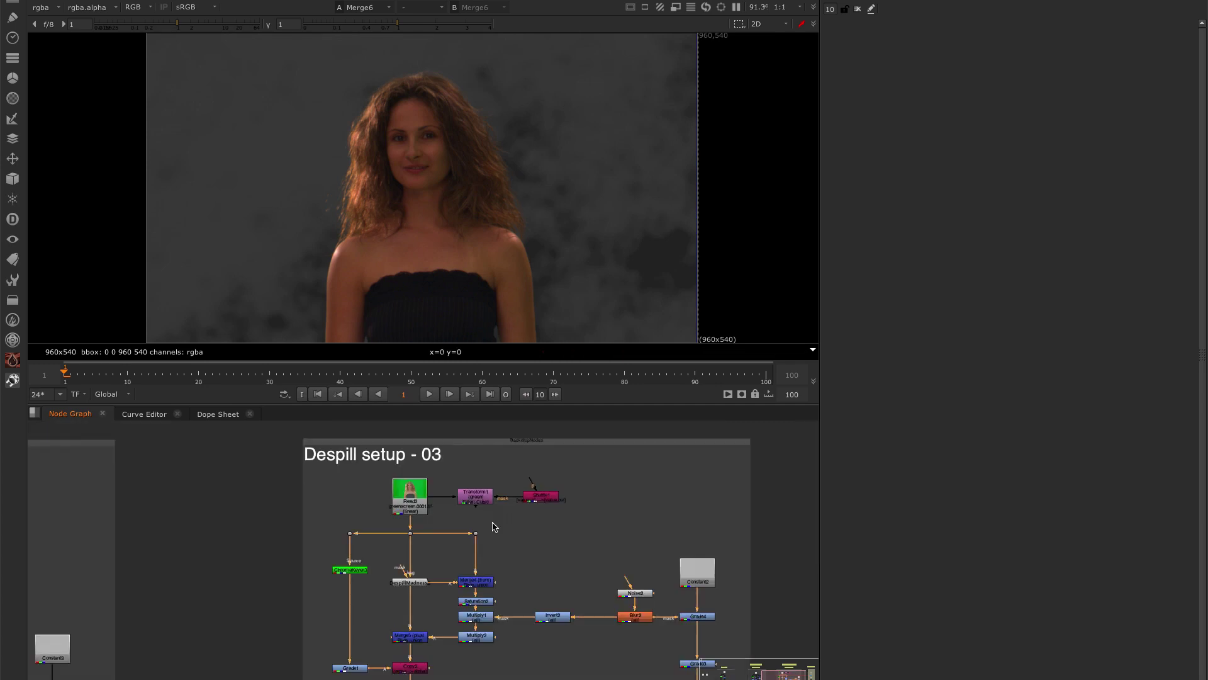